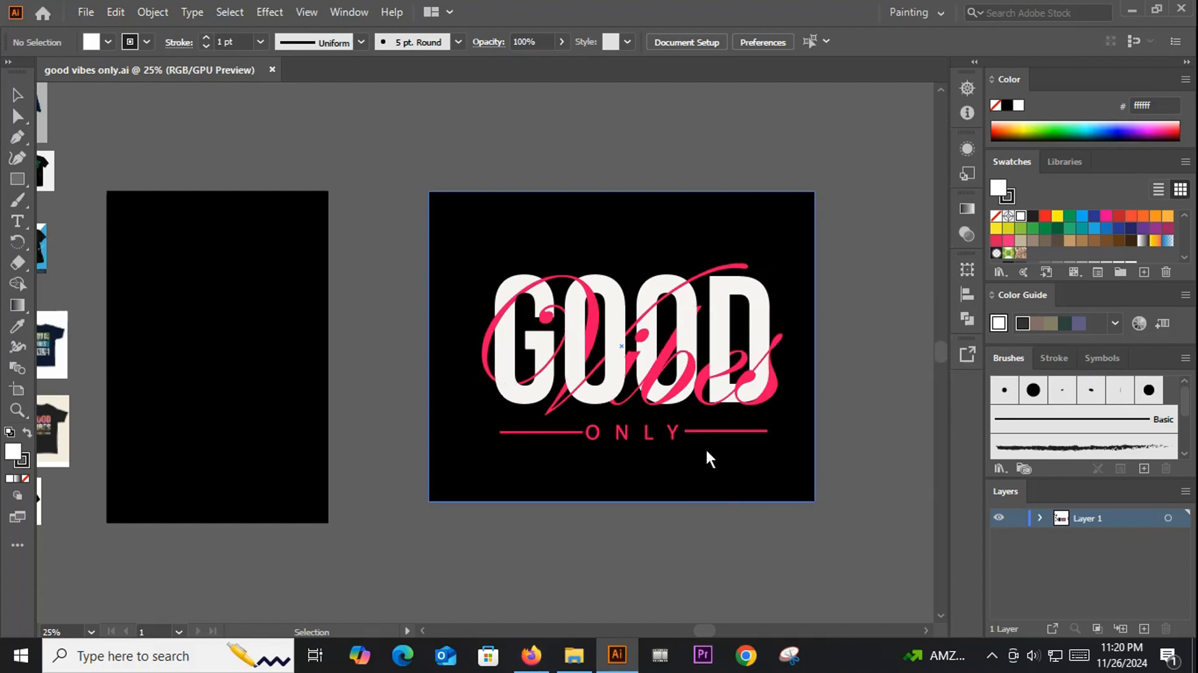
Step: Examine the GOOD Vibes ONLY typography artwork up close, along with the reference T-shirt images and the loose text beside it
scroll(754, 378, up, 2)
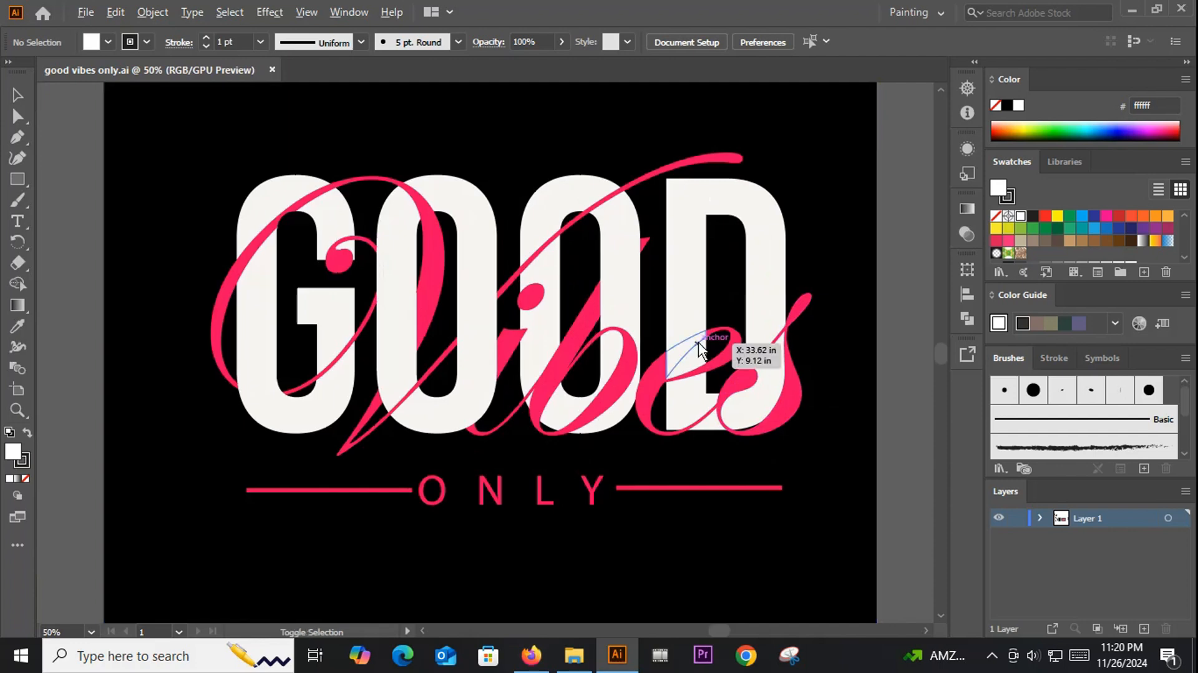
scroll(700, 350, down, 3)
scroll(640, 531, up, 2)
scroll(640, 531, left, 2)
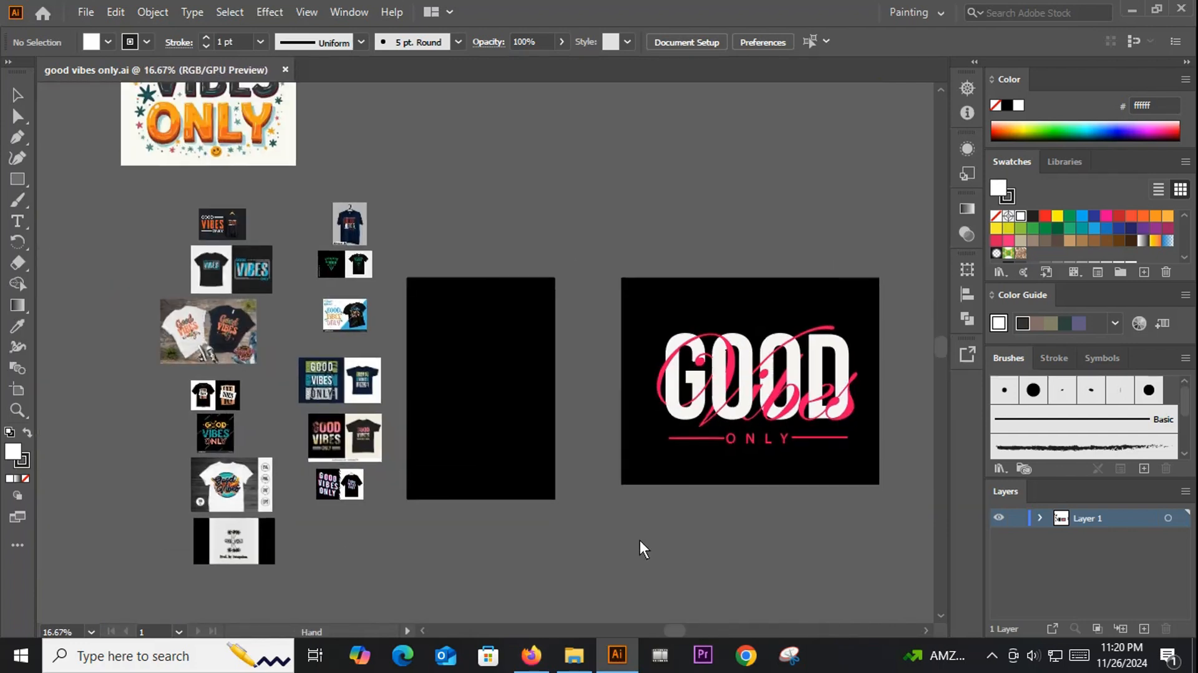
mouse_move(643, 548)
mouse_down()
mouse_move(668, 575)
mouse_move(645, 569)
mouse_up()
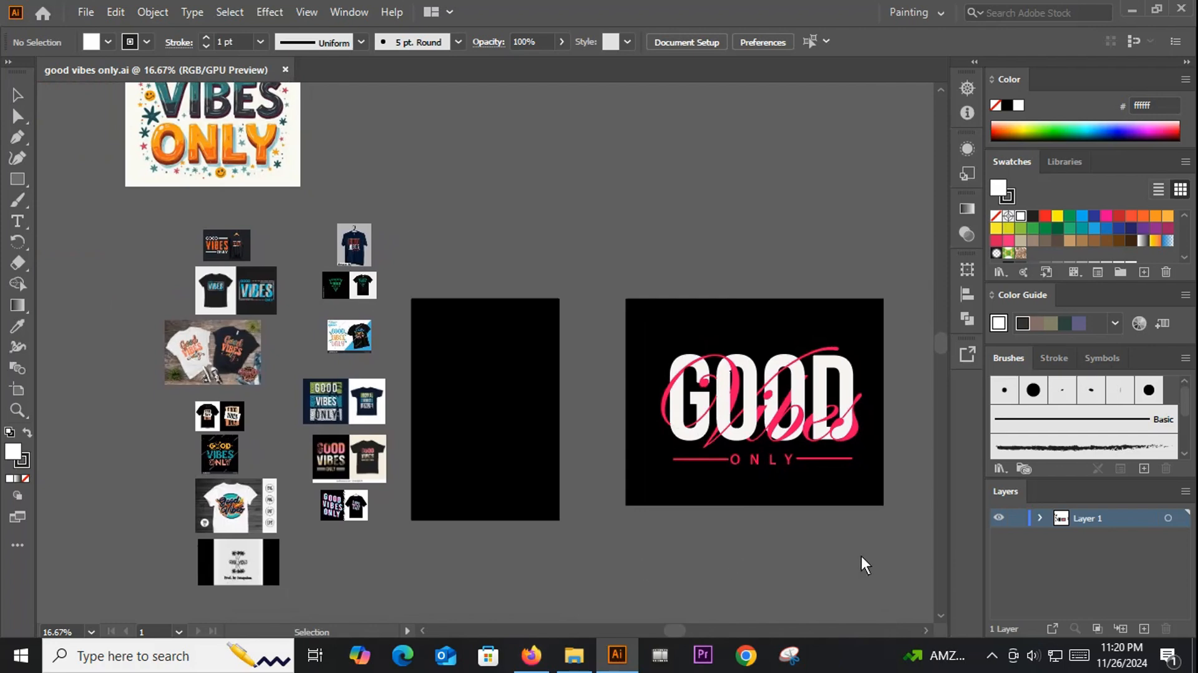
scroll(749, 428, up, 3)
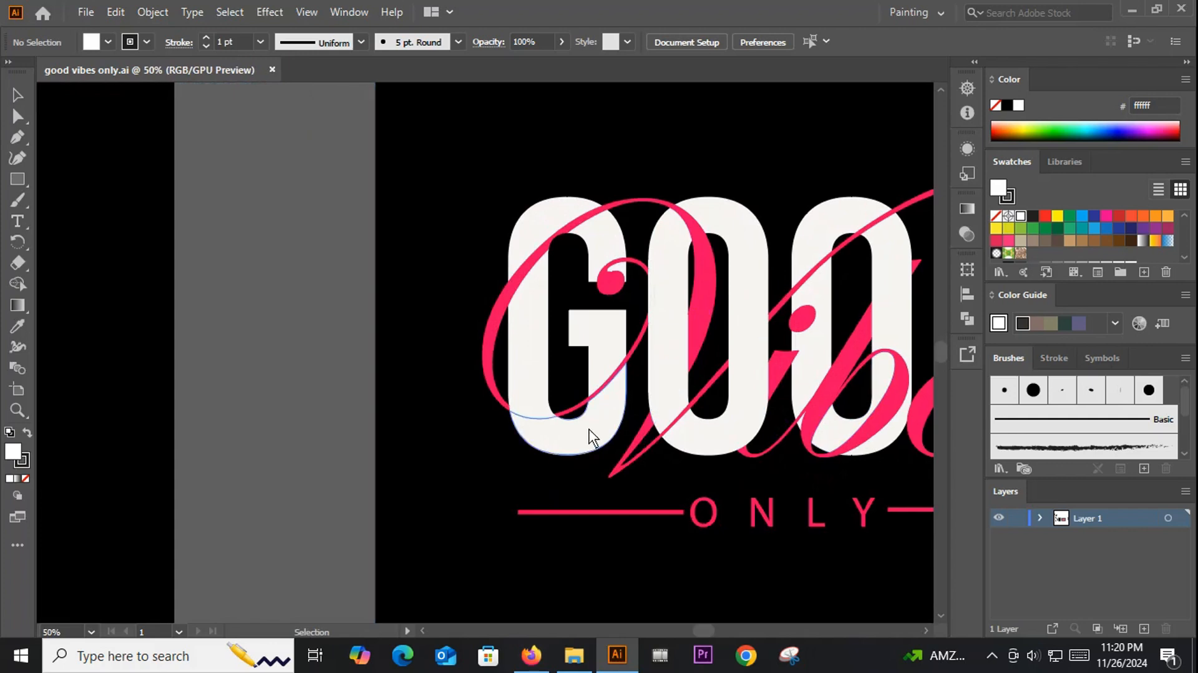
scroll(591, 433, down, 3)
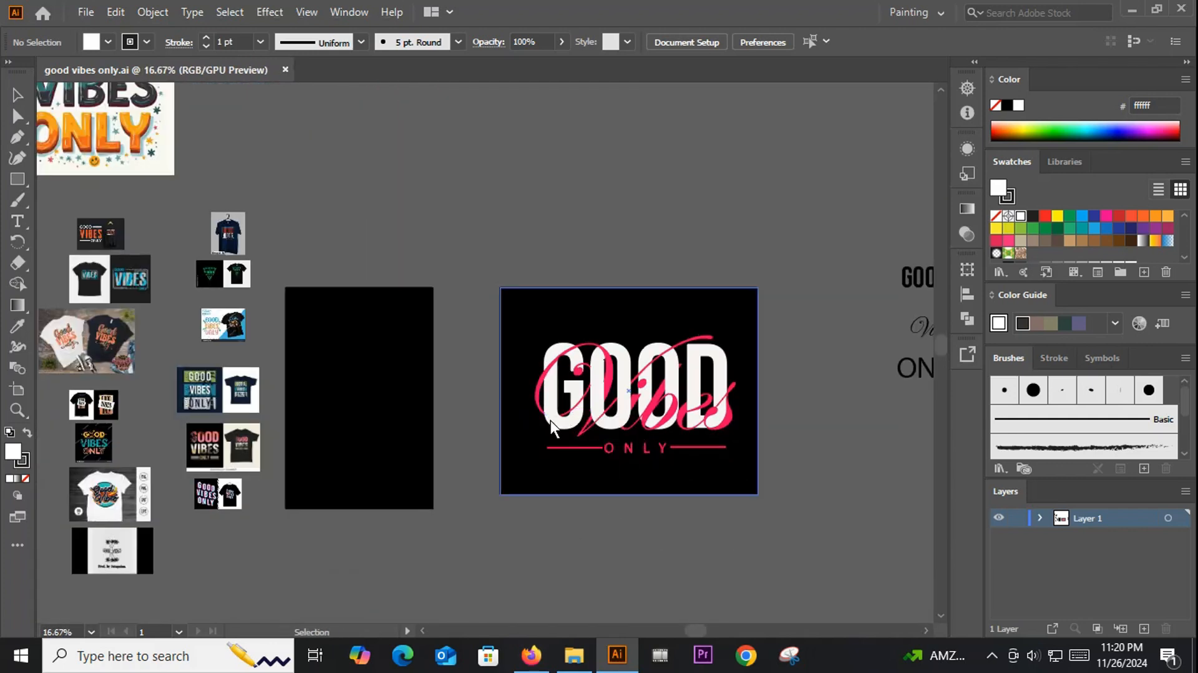
scroll(611, 493, down, 1)
drag(645, 517, 649, 505)
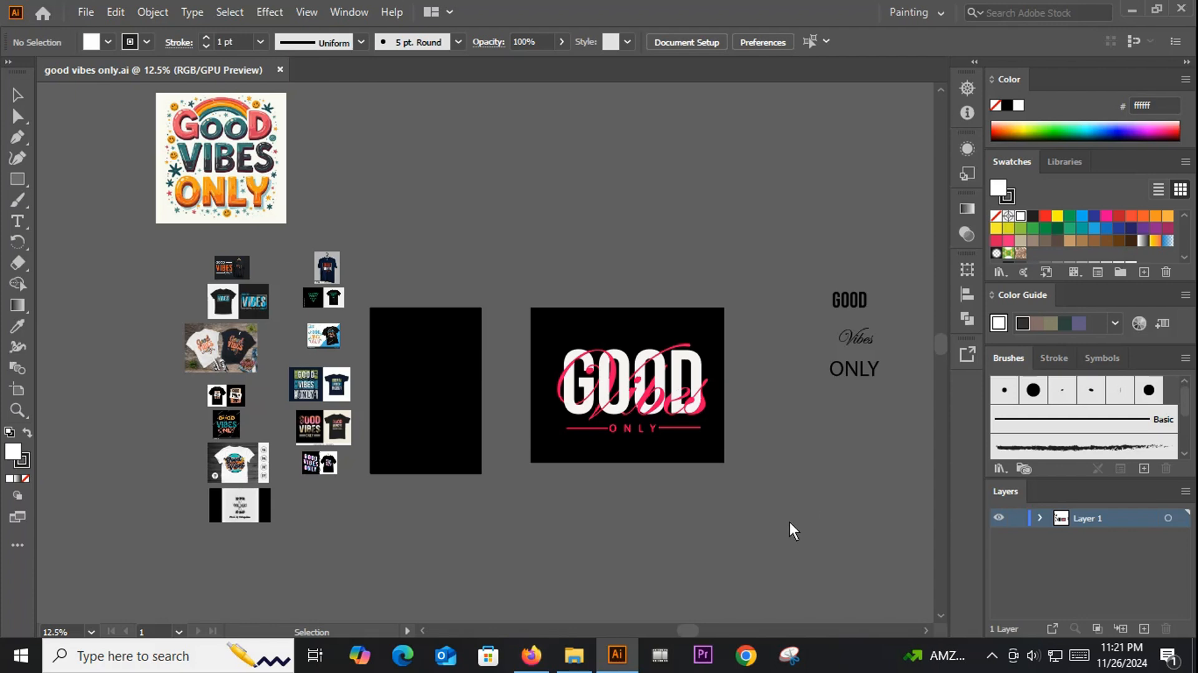
Step: Switch to Firefox and look through the typography T-shirt designs in the Designsourcing author portfolio on Freepik
click(523, 662)
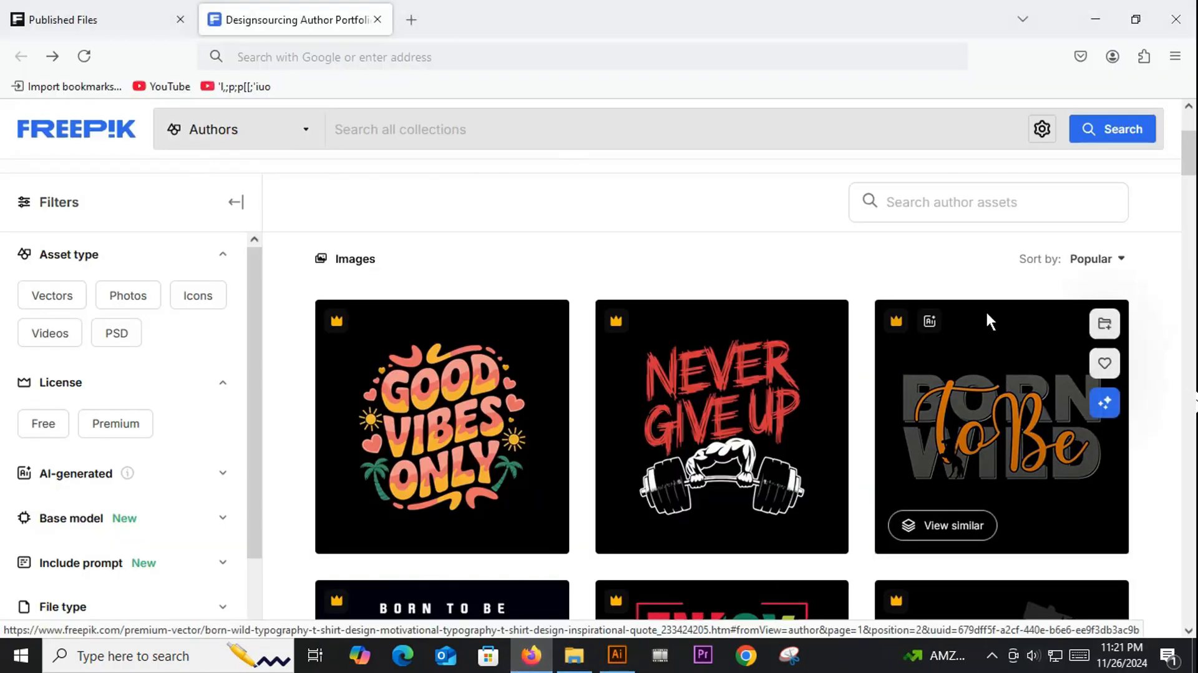
scroll(987, 310, up, 3)
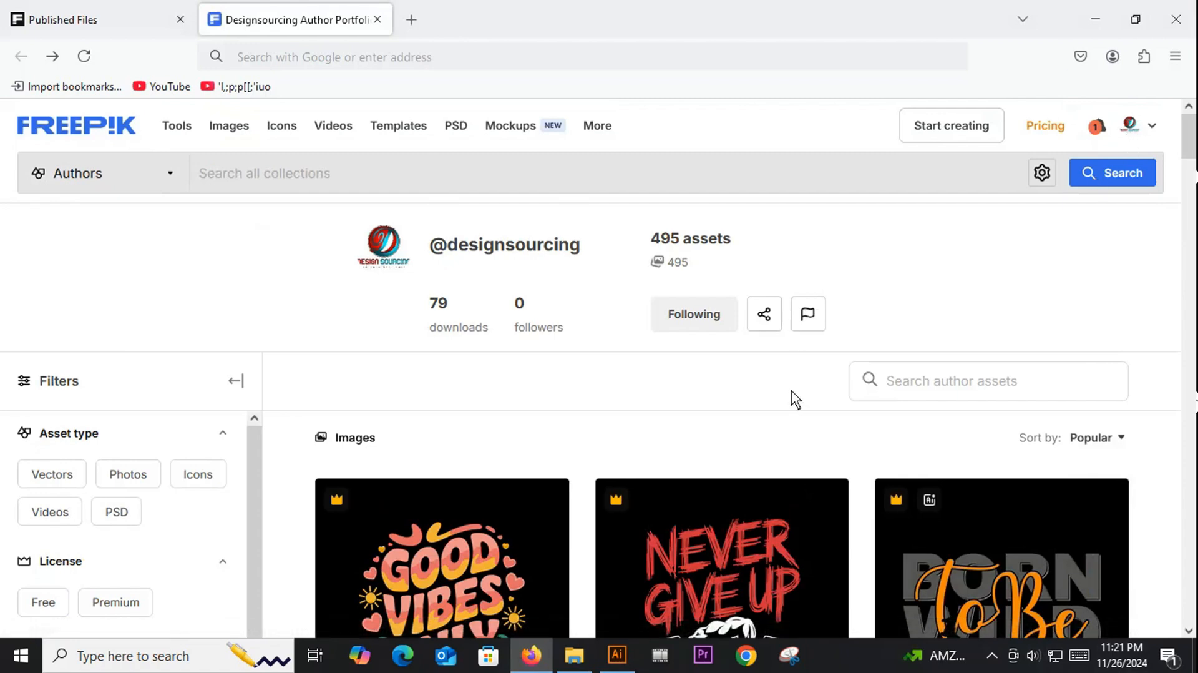
scroll(740, 369, down, 2)
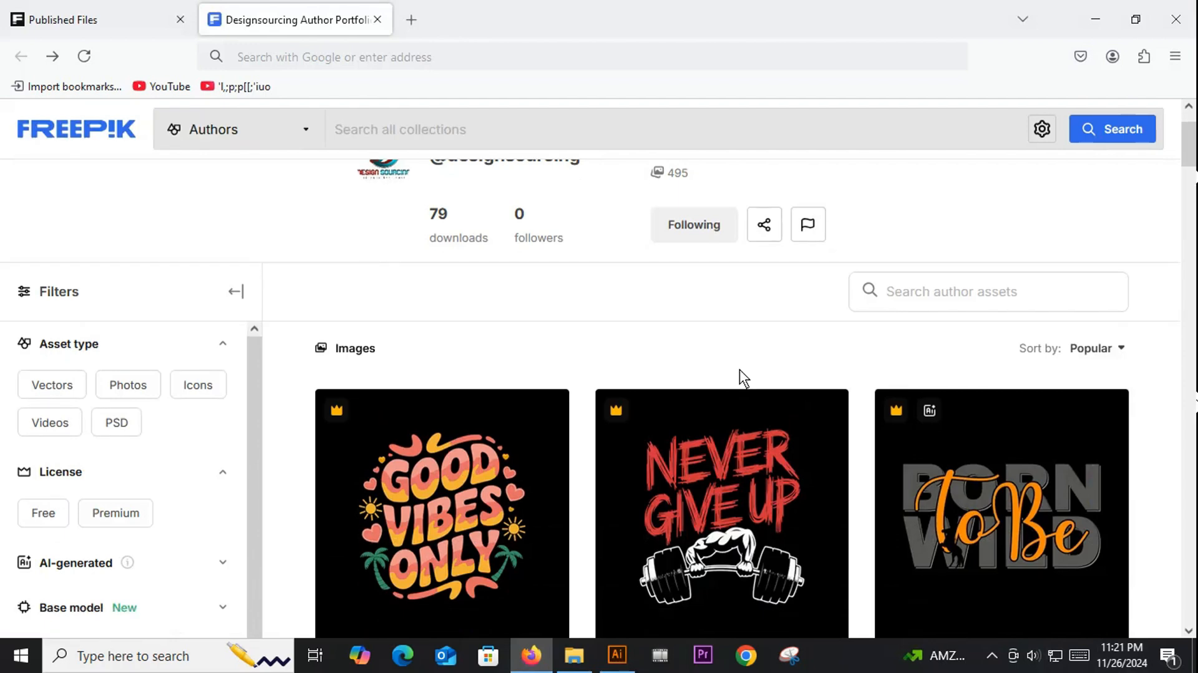
scroll(740, 369, up, 2)
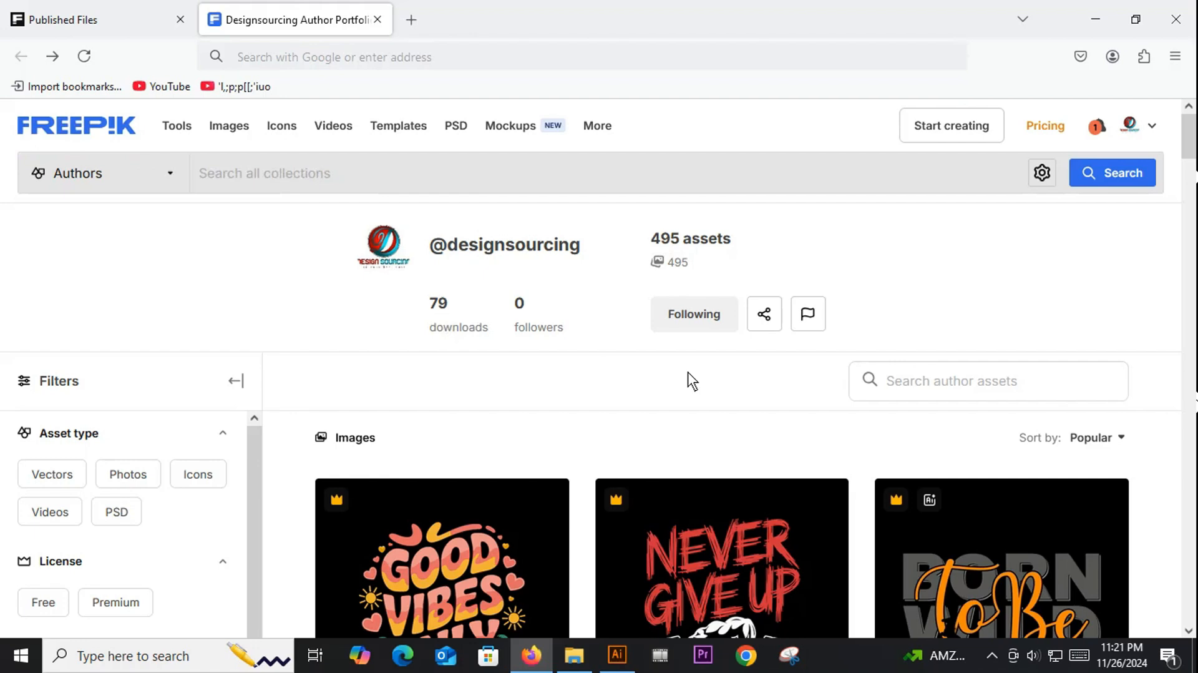
scroll(688, 373, down, 1)
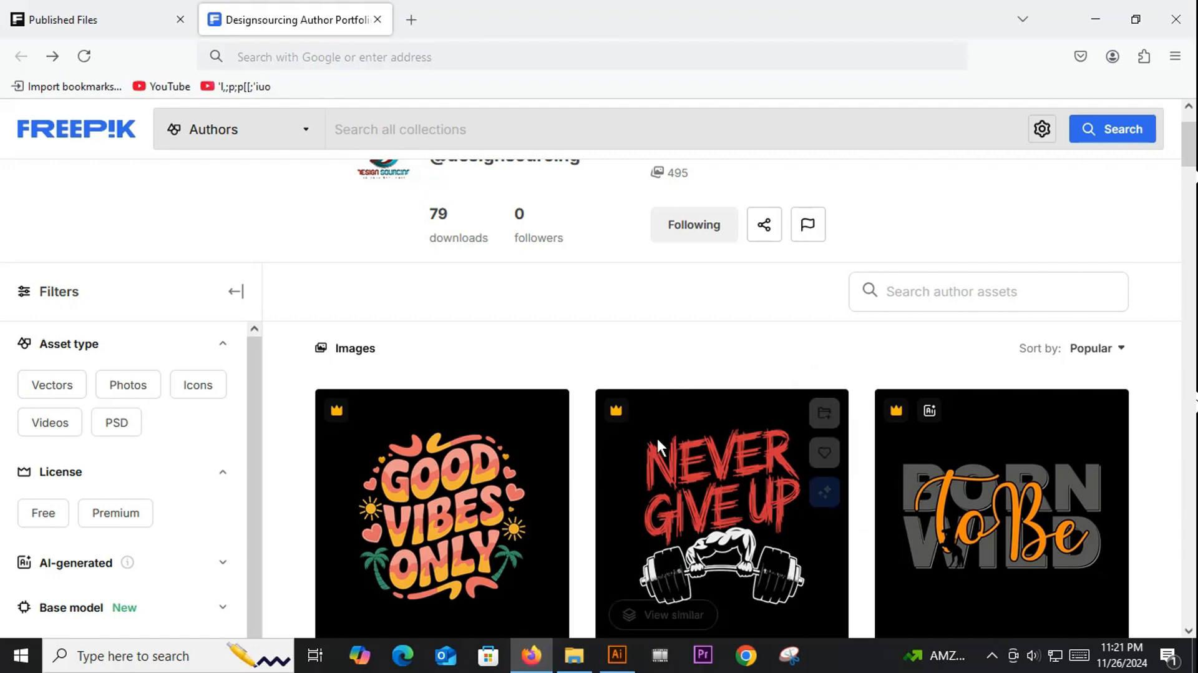
scroll(859, 572, down, 5)
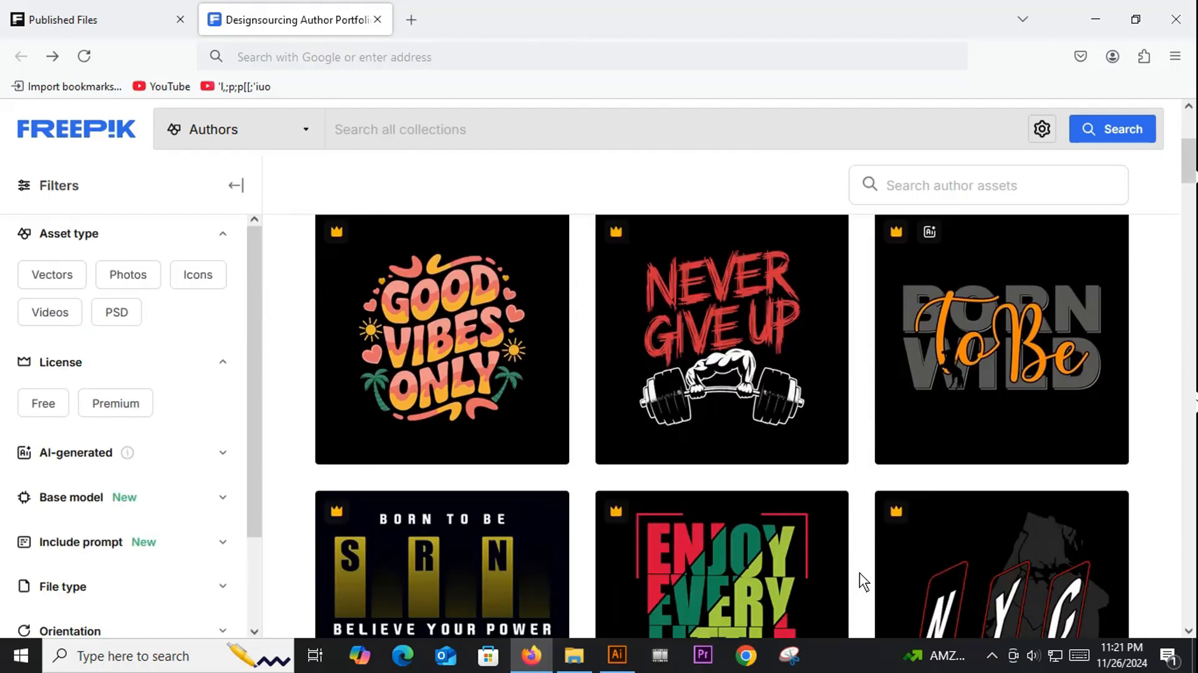
scroll(861, 574, down, 4)
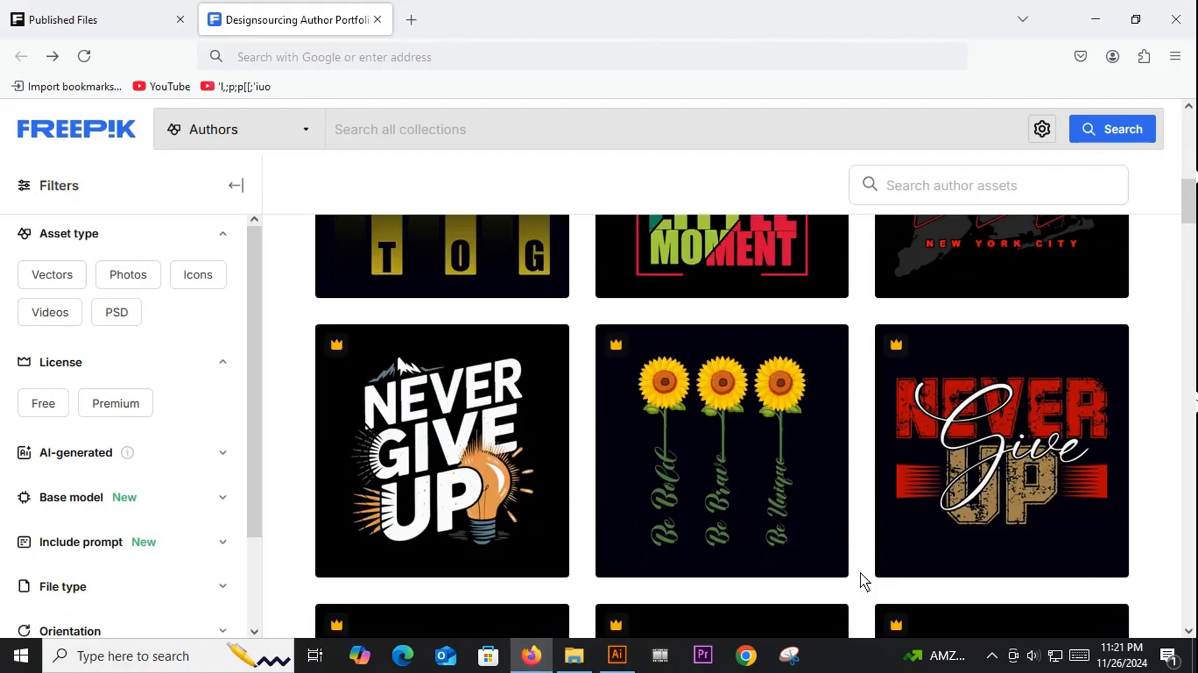
scroll(864, 580, down, 4)
scroll(864, 581, up, 10)
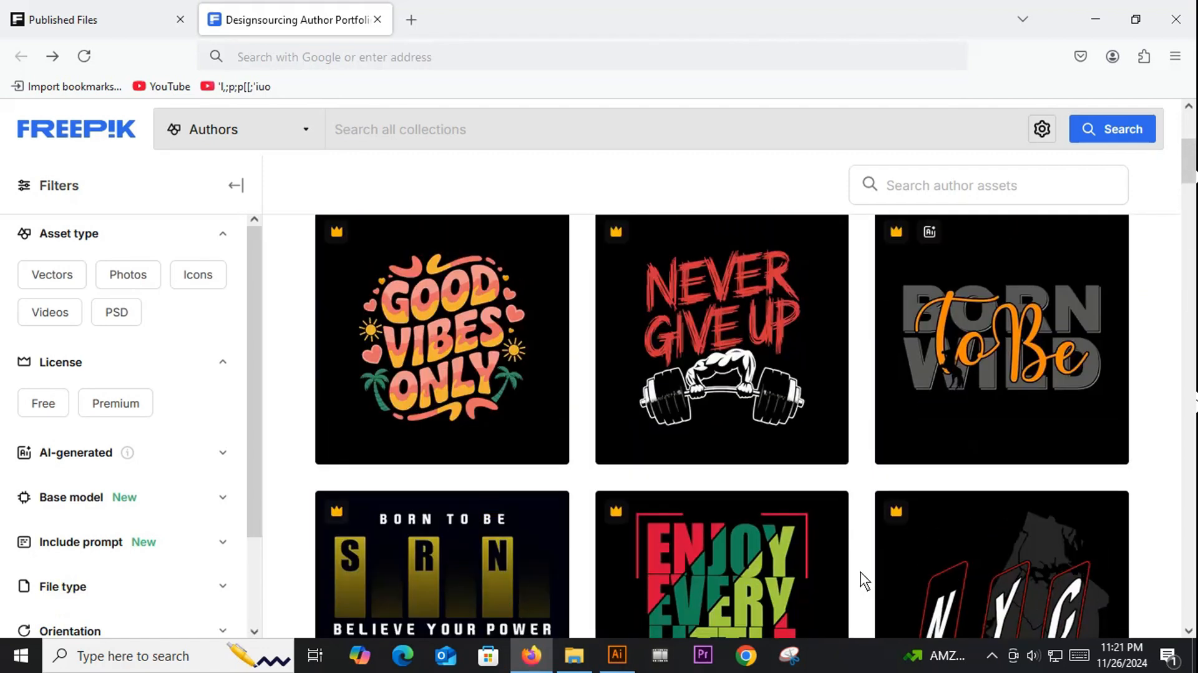
scroll(864, 581, up, 2)
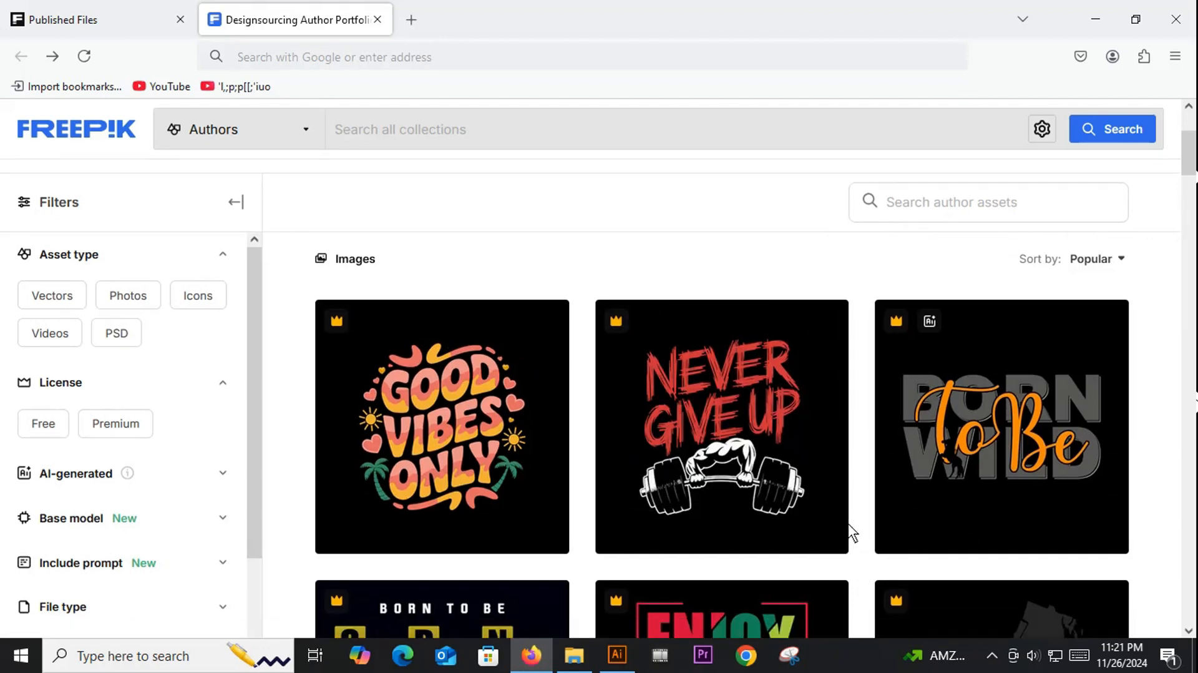
mouse_move(841, 520)
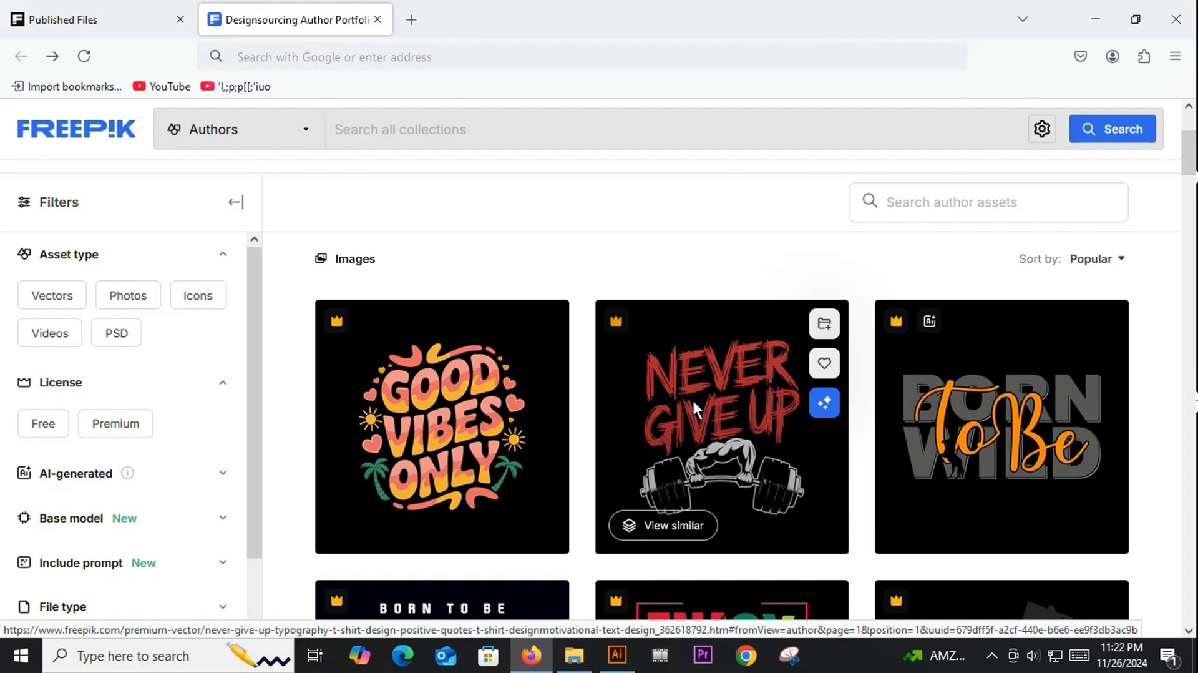
scroll(692, 398, down, 2)
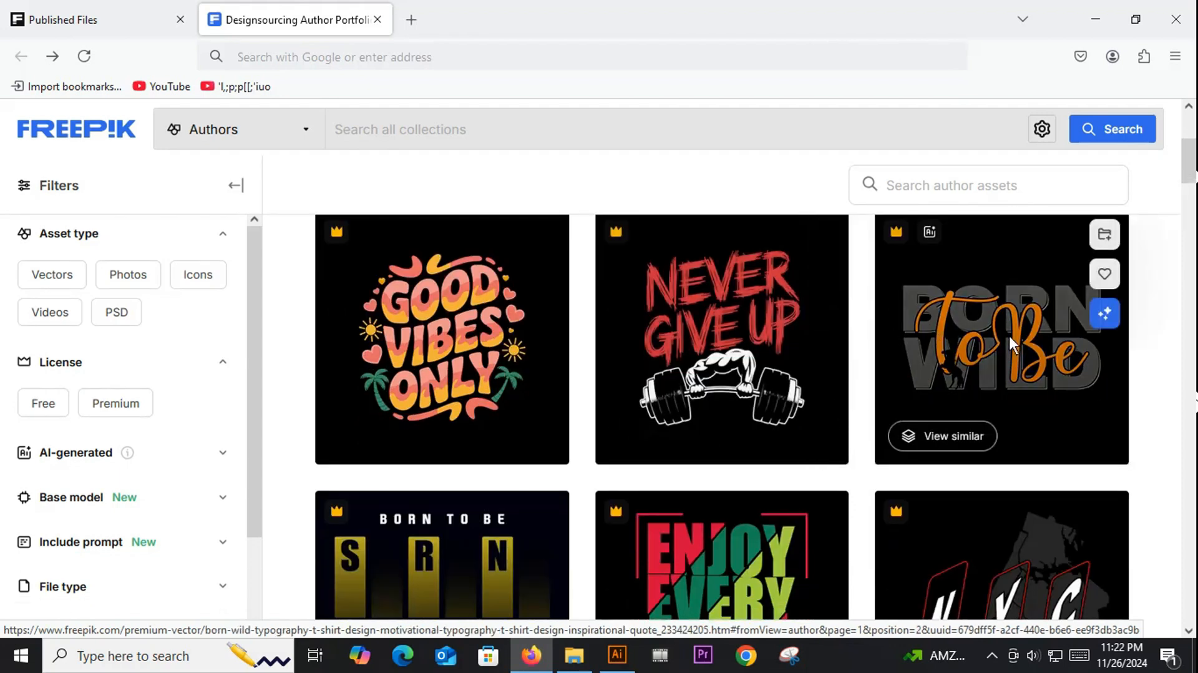
scroll(1036, 403, down, 5)
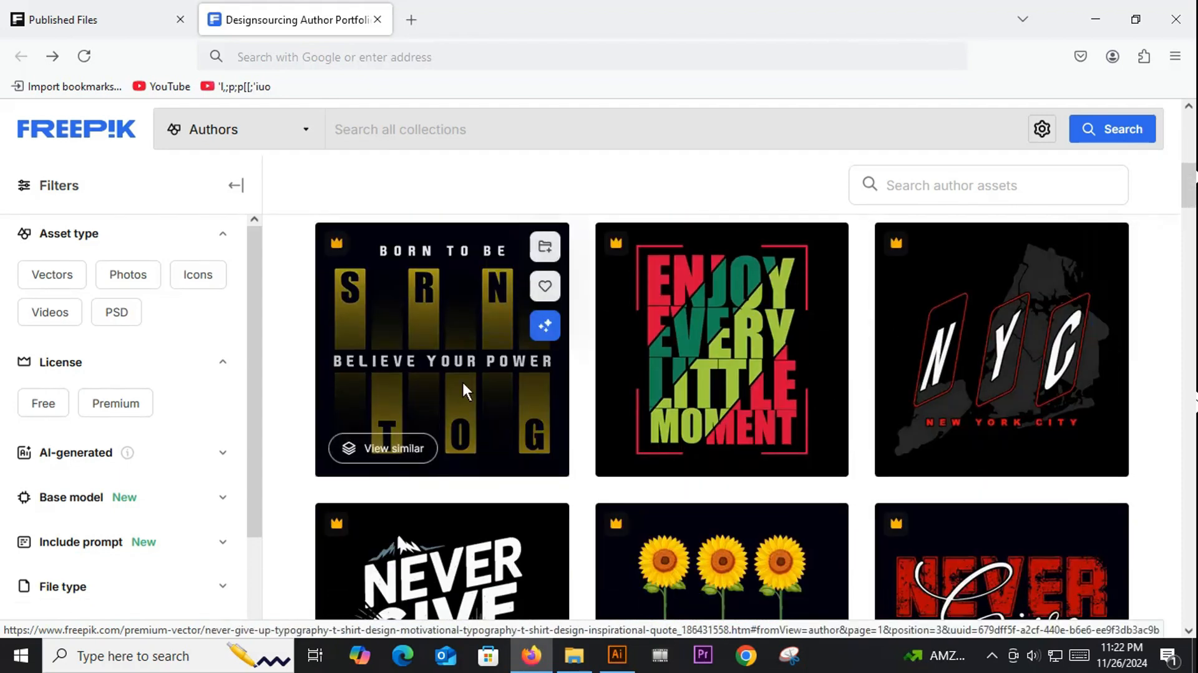
scroll(744, 463, down, 3)
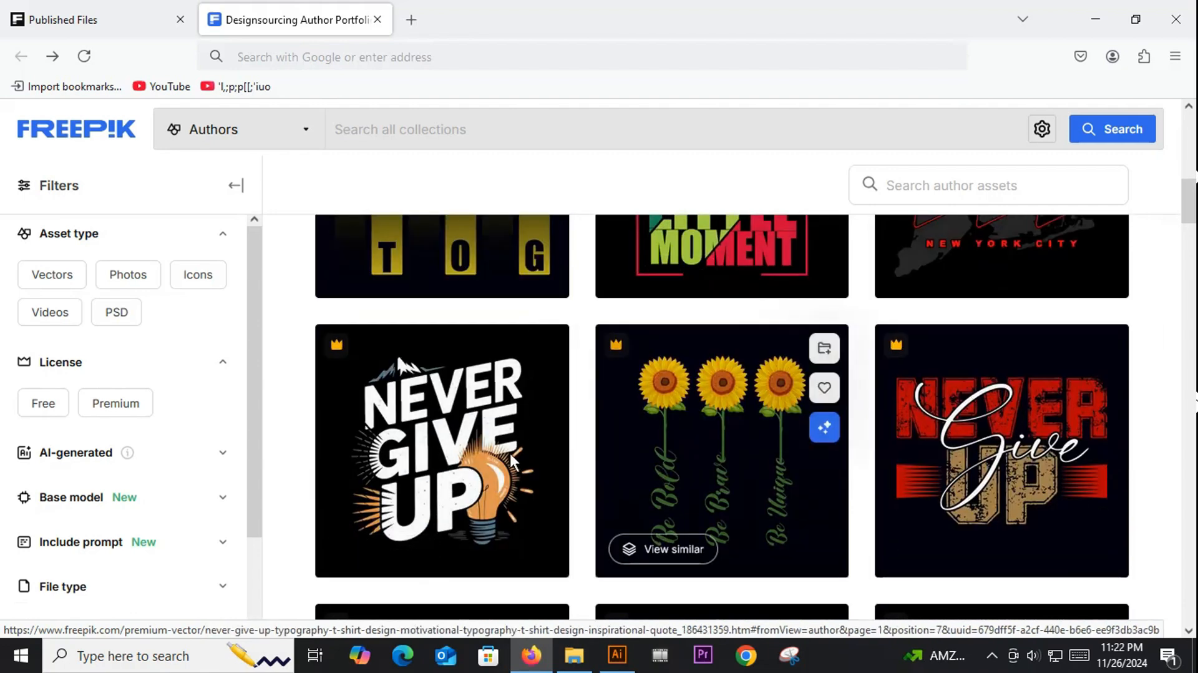
scroll(807, 505, up, 7)
scroll(787, 501, up, 3)
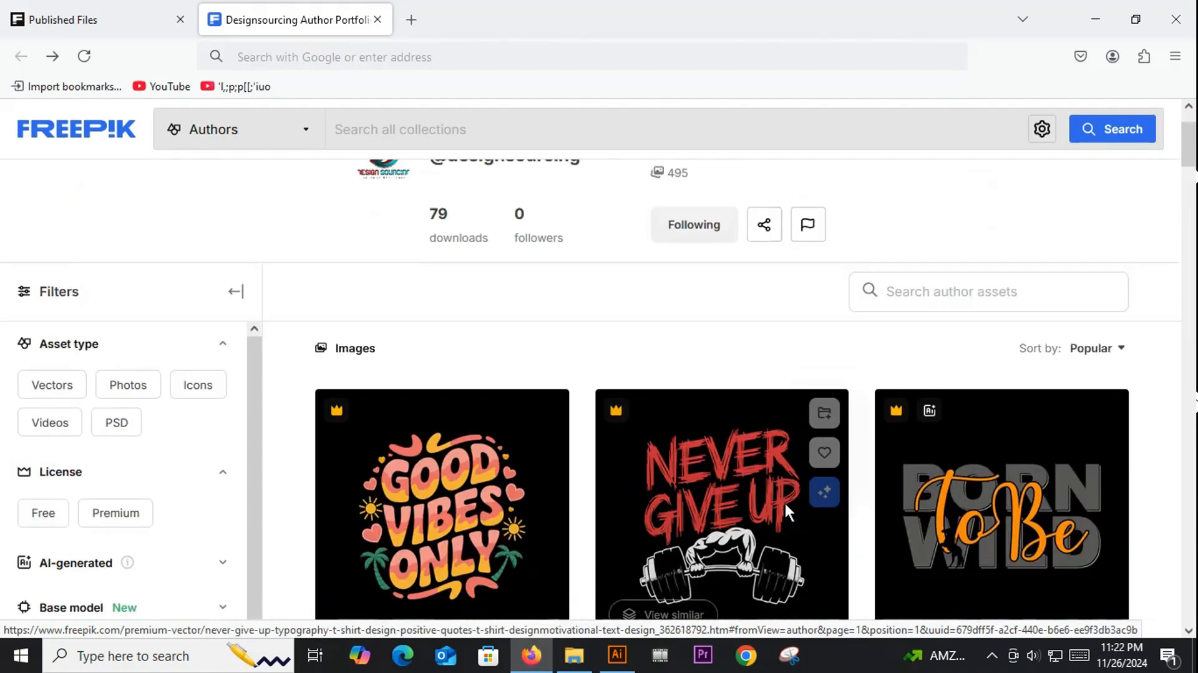
scroll(717, 493, down, 3)
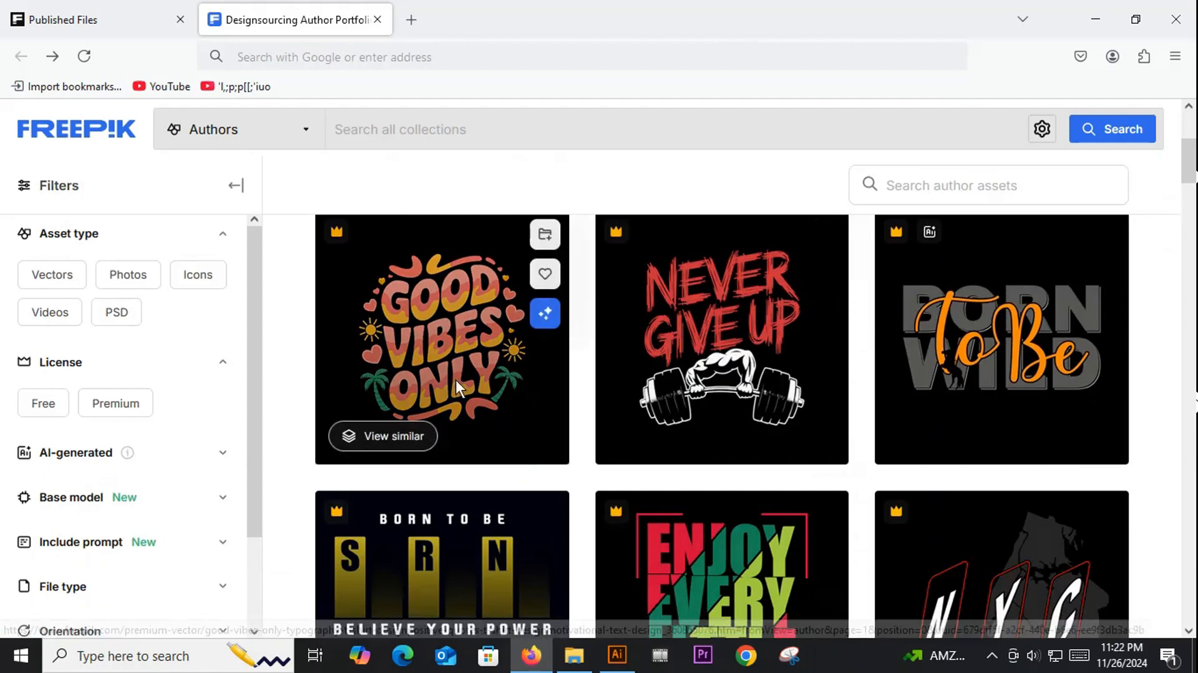
scroll(534, 409, down, 1)
scroll(824, 502, down, 7)
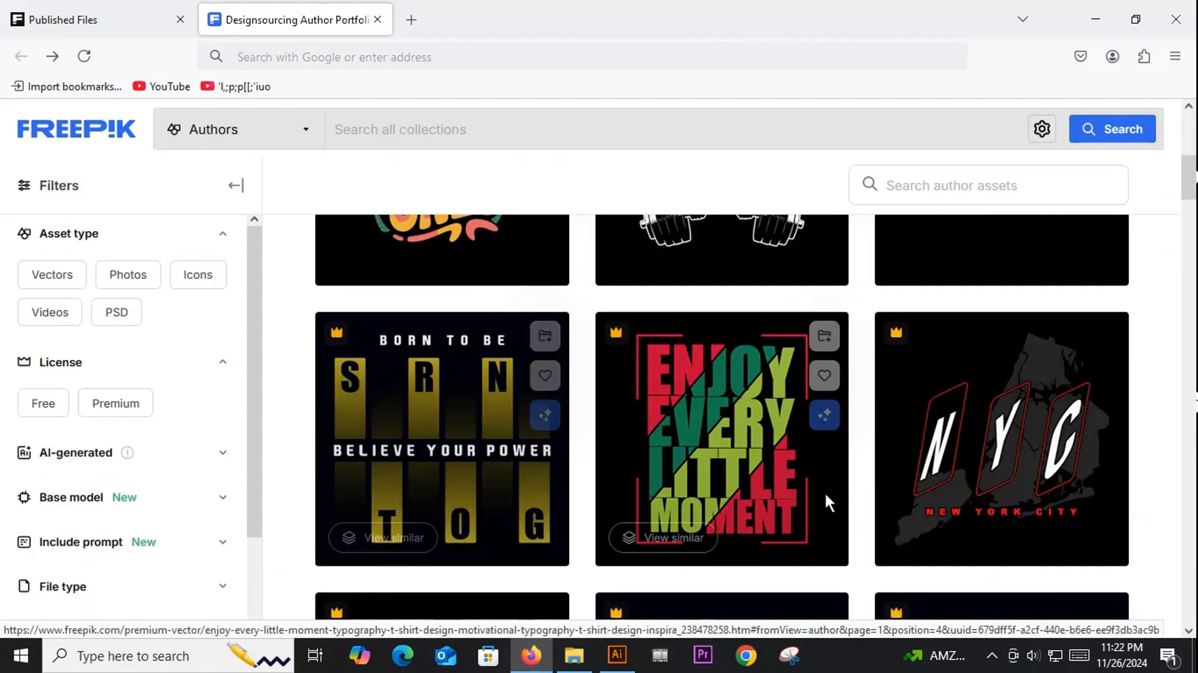
scroll(786, 518, up, 5)
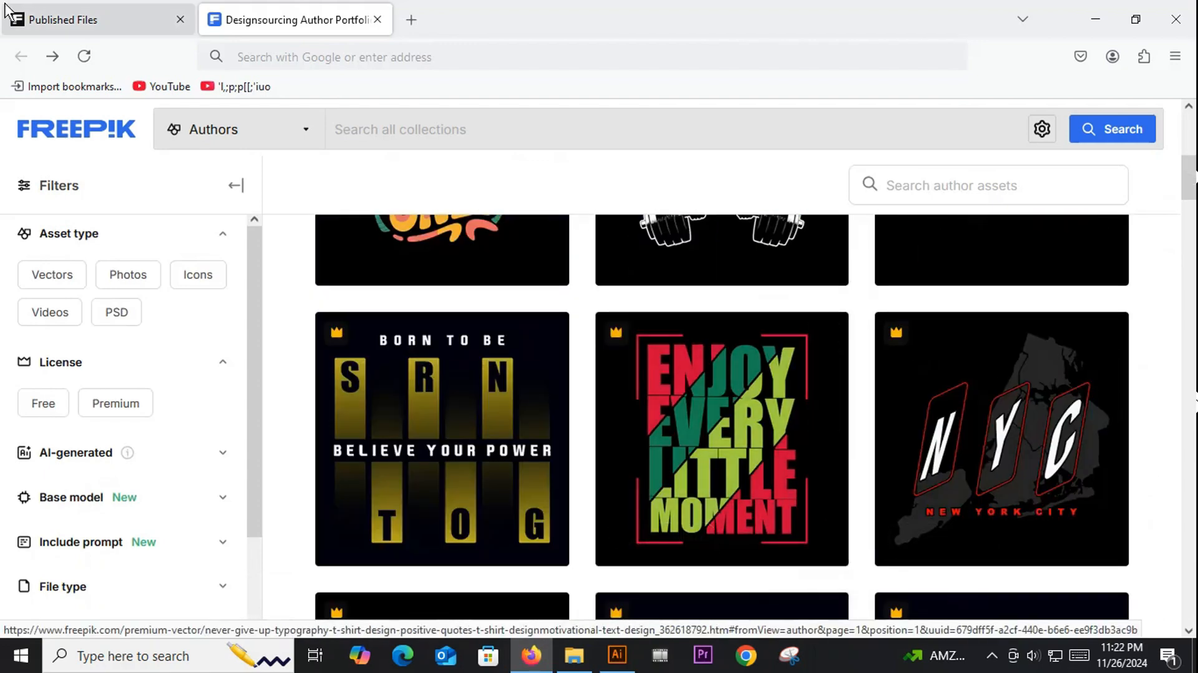
Step: Open the Freepik Contributor published files and review the download counts of the designs, especially the Good Vibes Only versions
click(38, 19)
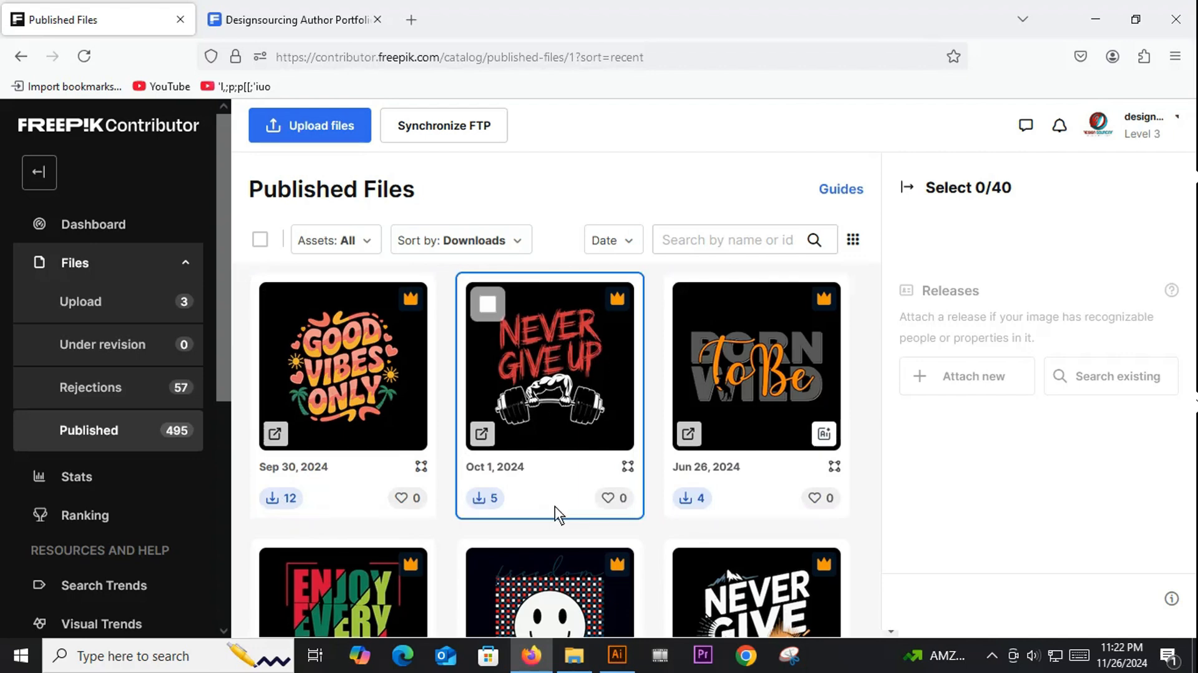
scroll(695, 474, down, 3)
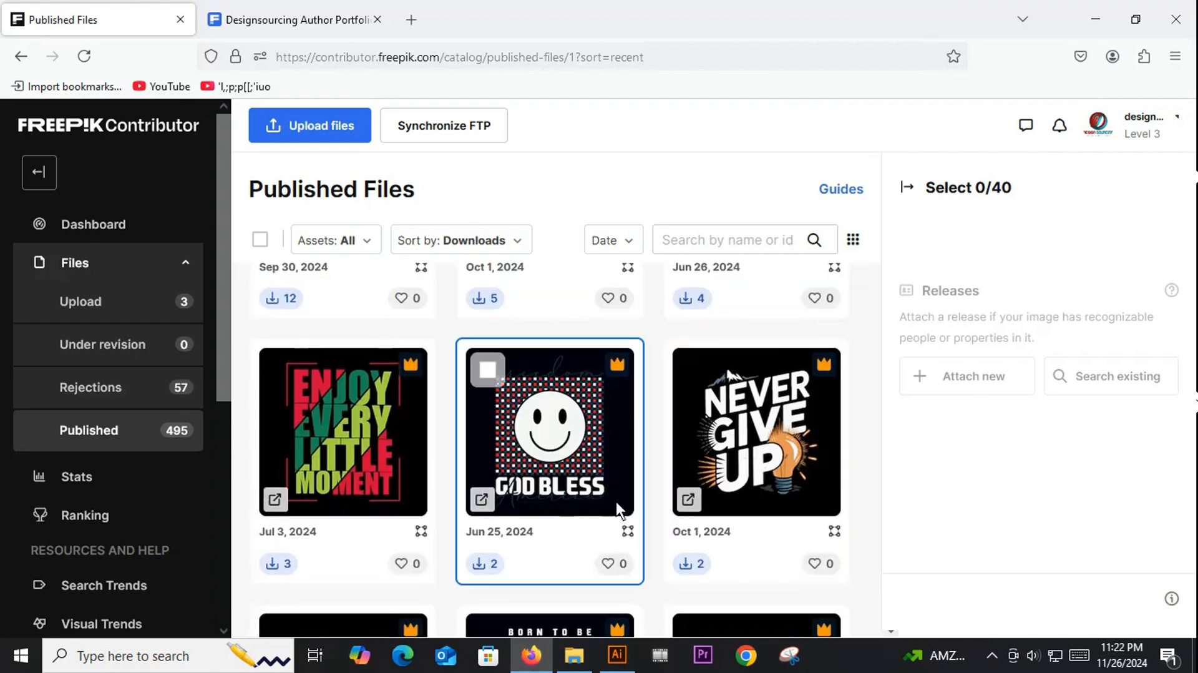
scroll(766, 535, up, 2)
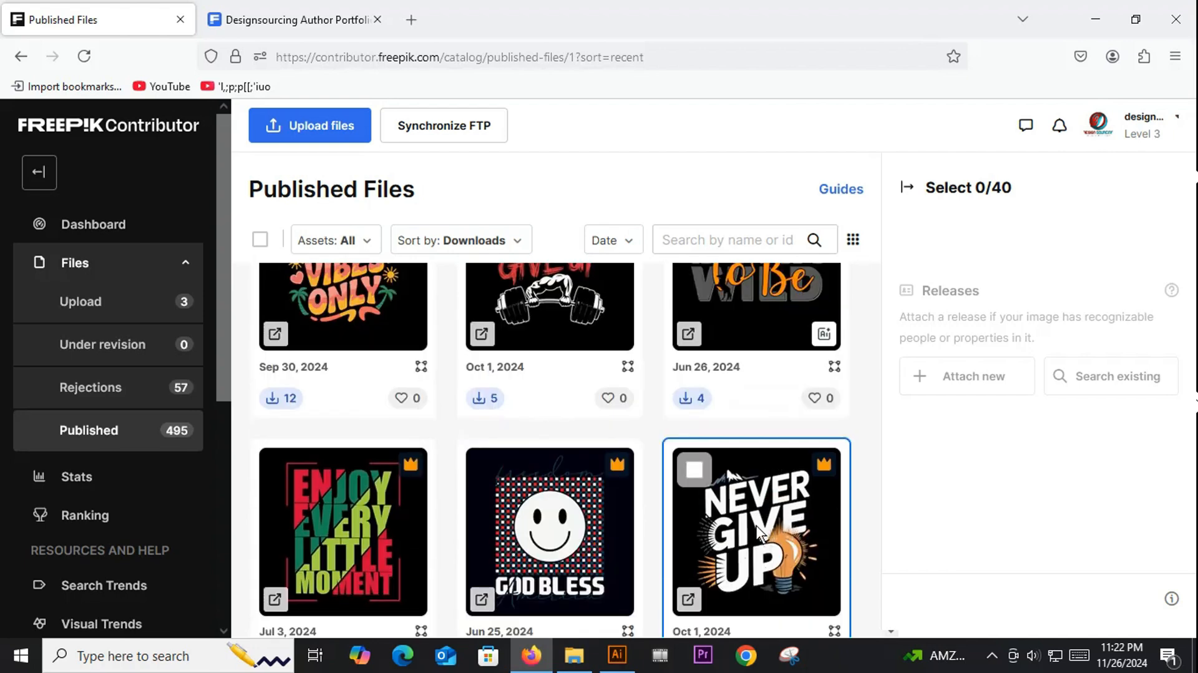
scroll(765, 533, up, 2)
scroll(456, 443, down, 8)
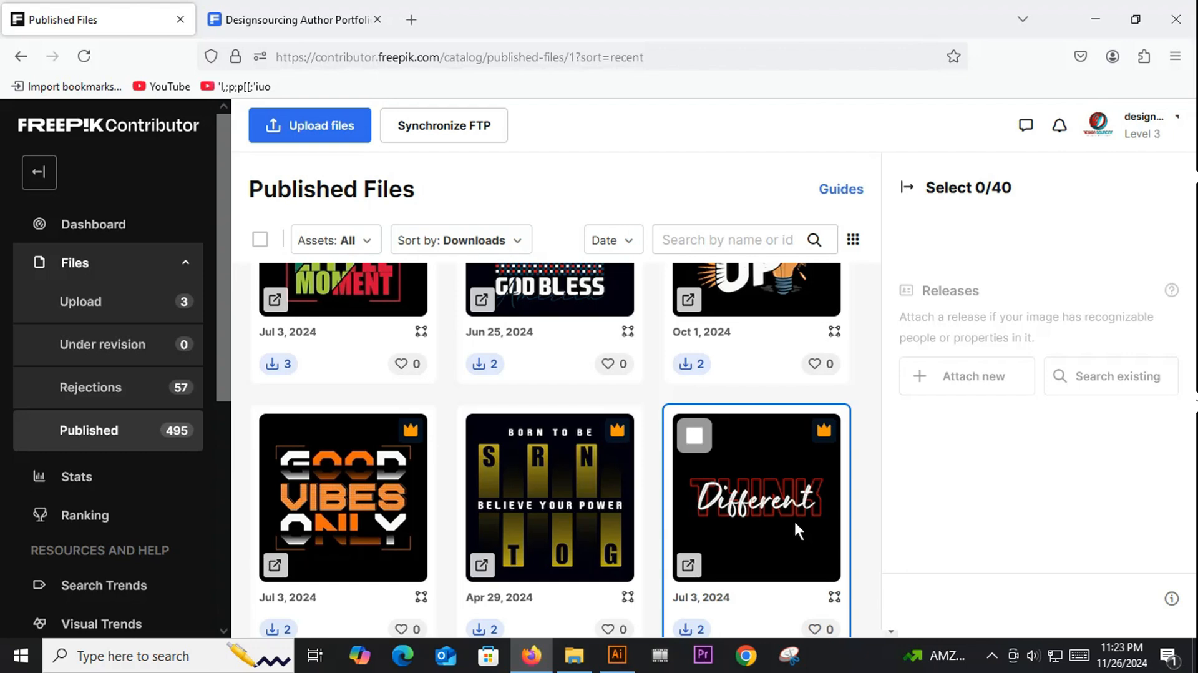
scroll(793, 520, down, 4)
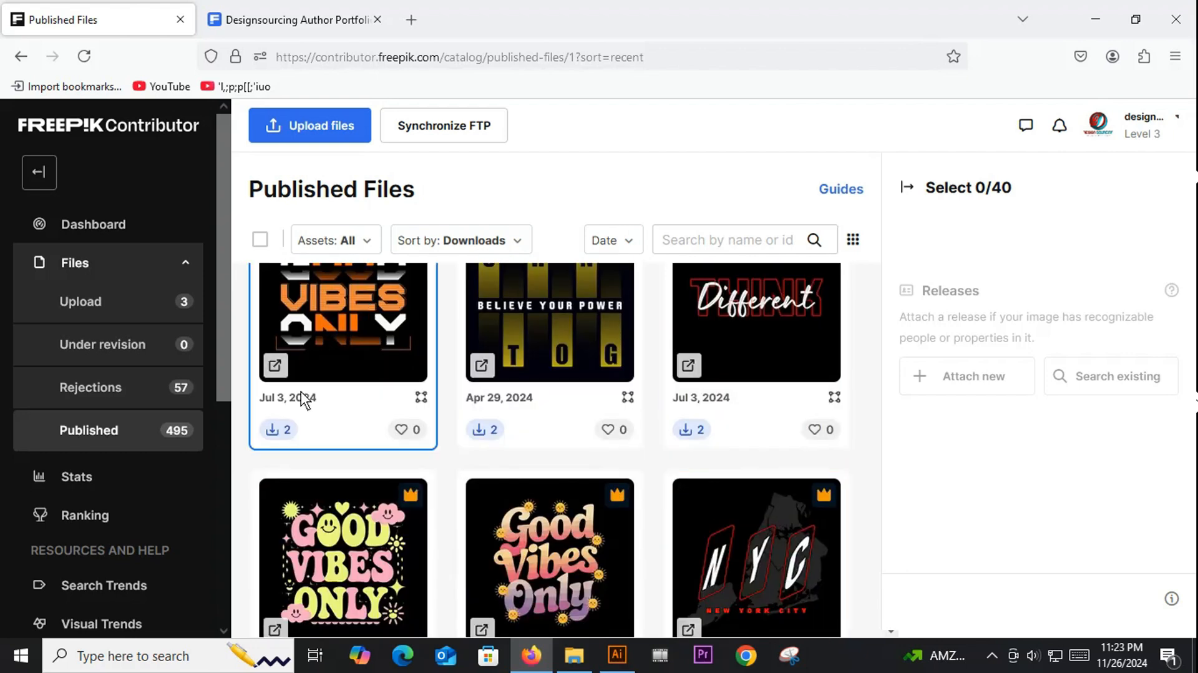
scroll(312, 465, down, 4)
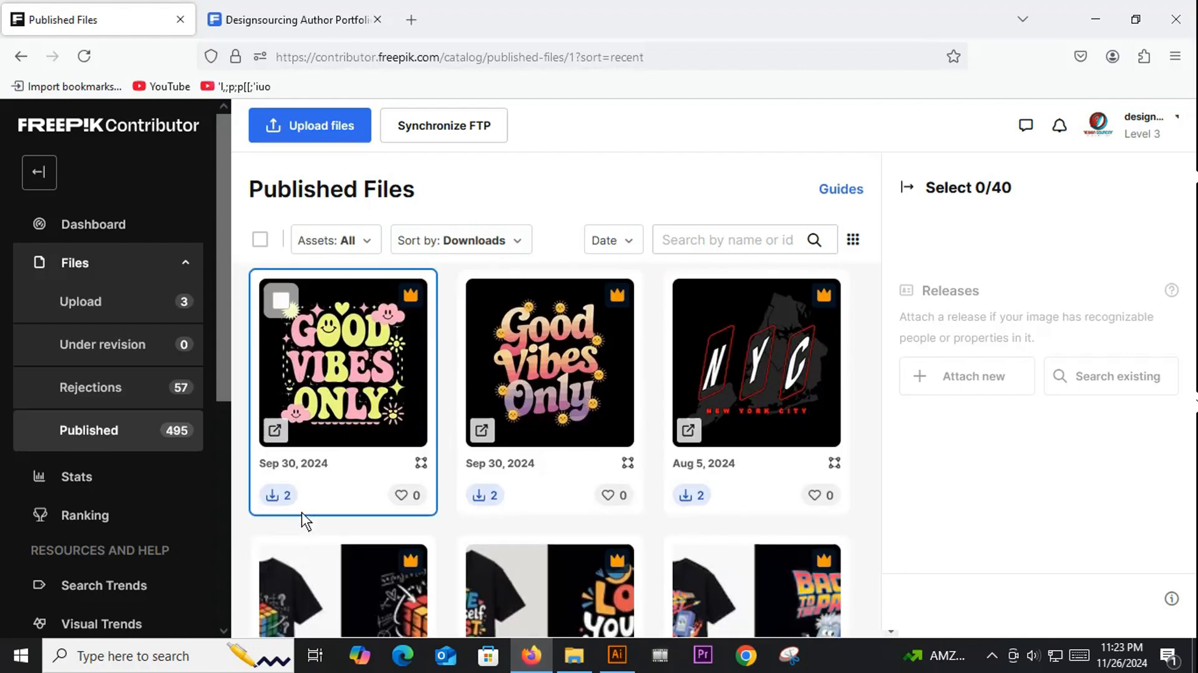
scroll(593, 508, up, 8)
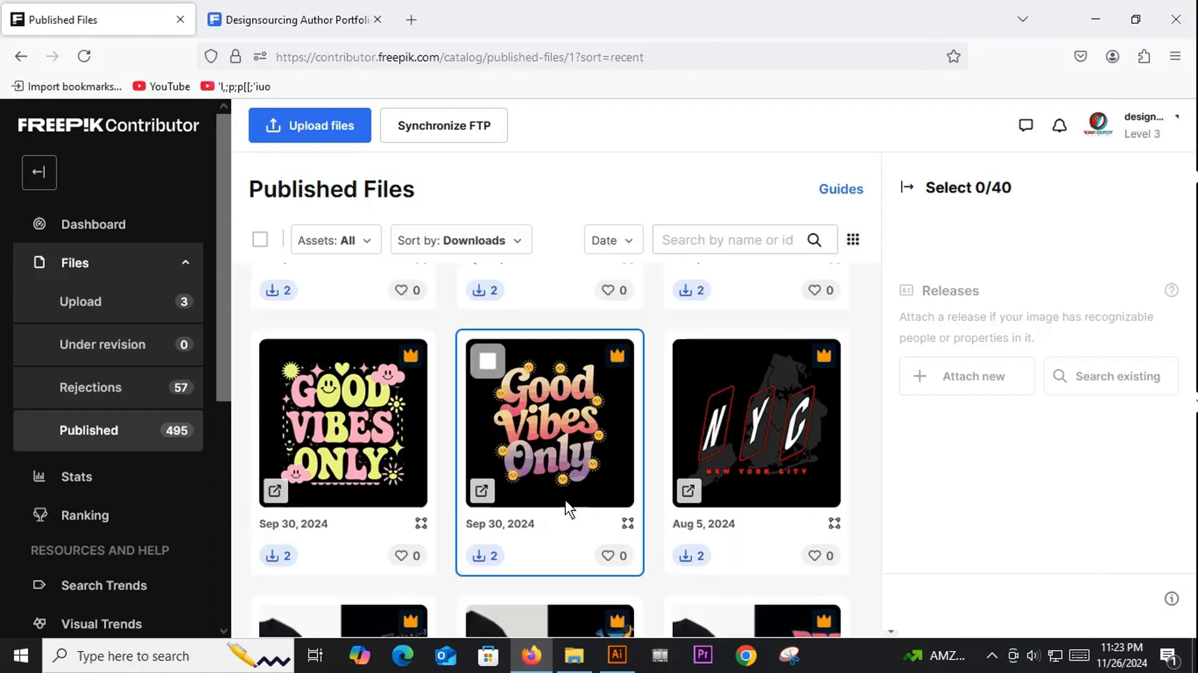
scroll(459, 478, up, 6)
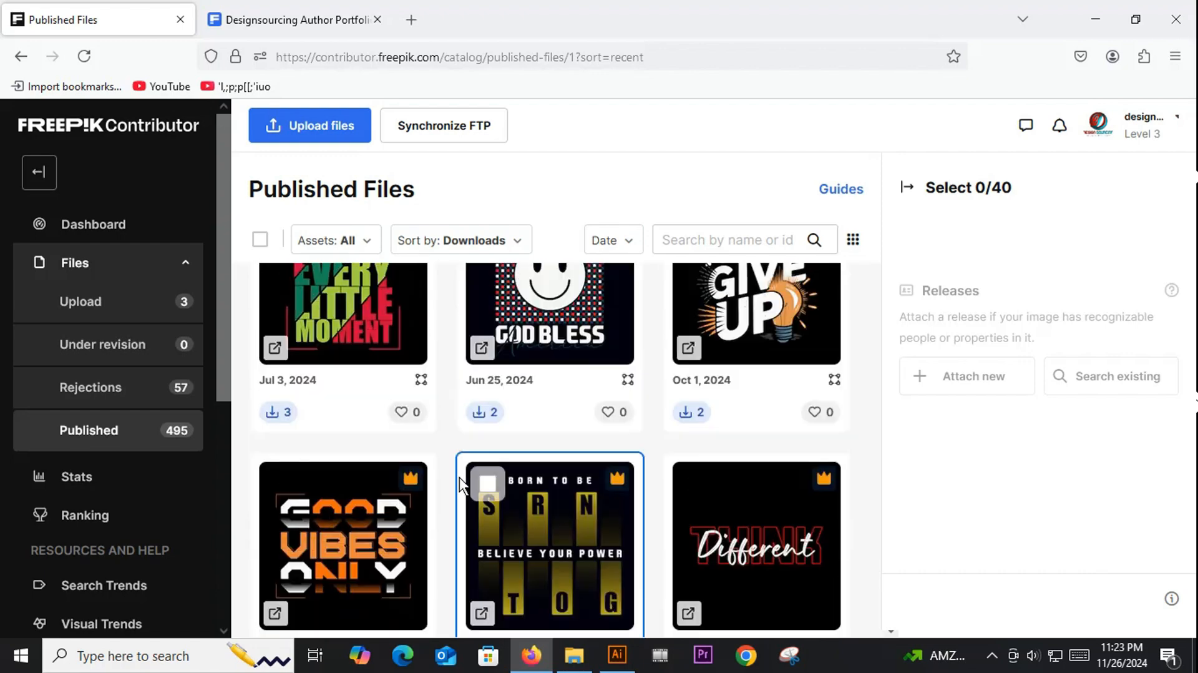
scroll(346, 422, up, 2)
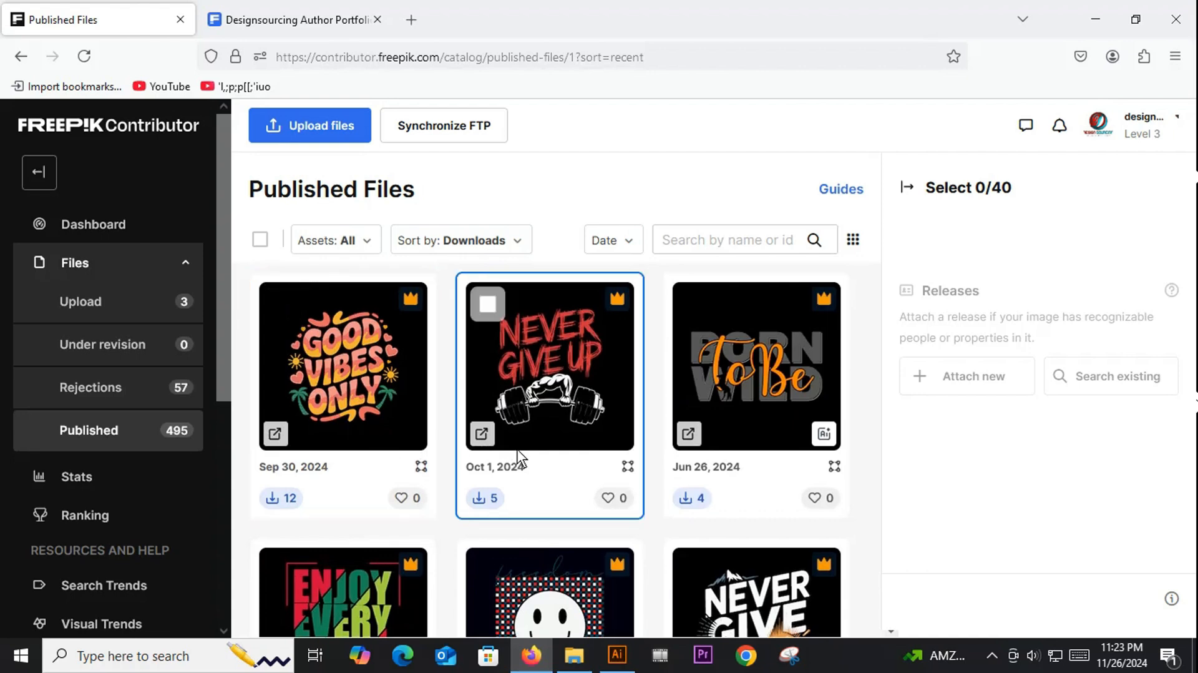
scroll(509, 451, down, 10)
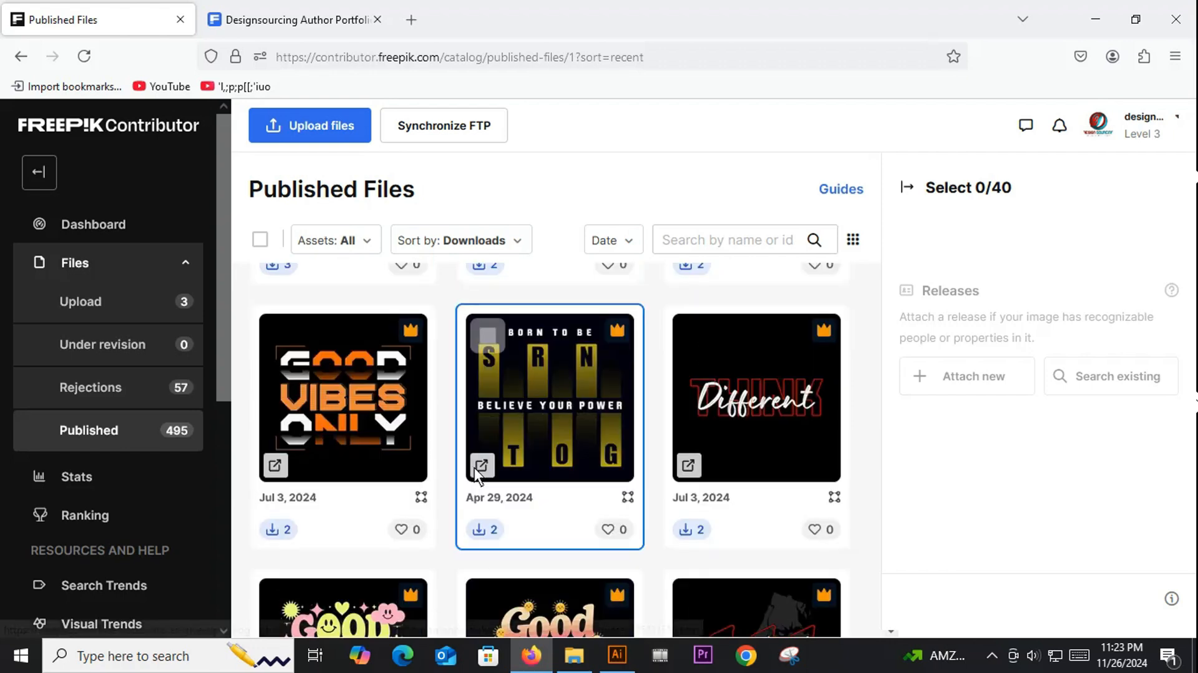
scroll(474, 466, down, 5)
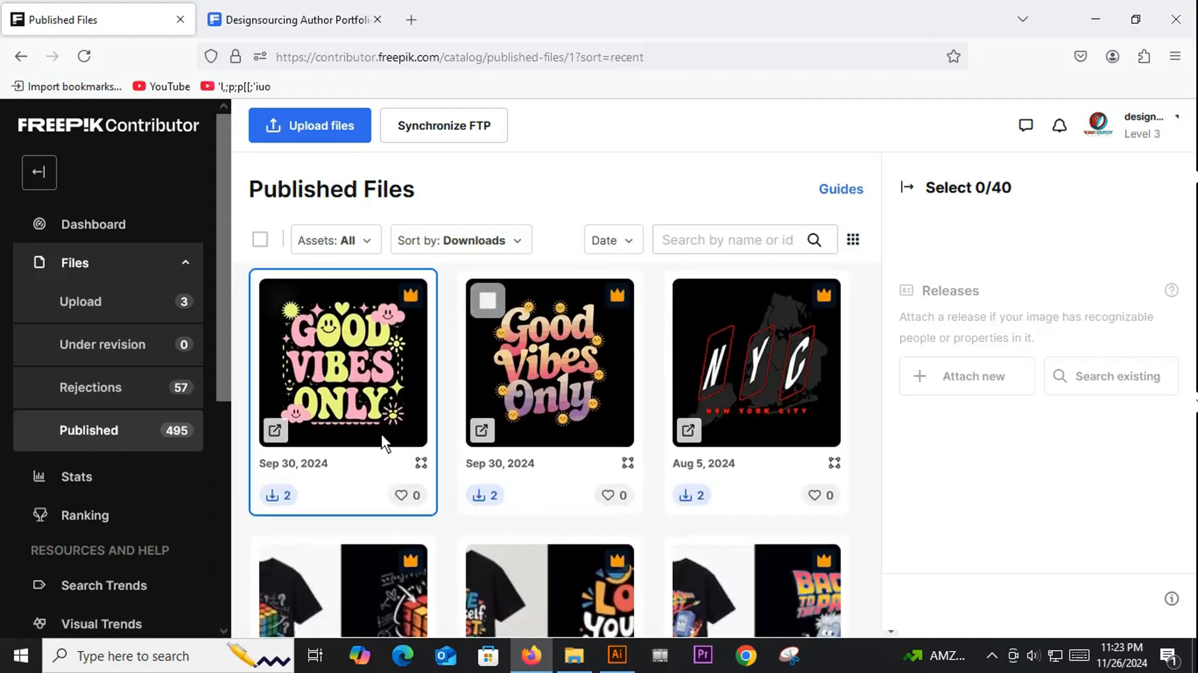
scroll(611, 549, up, 2)
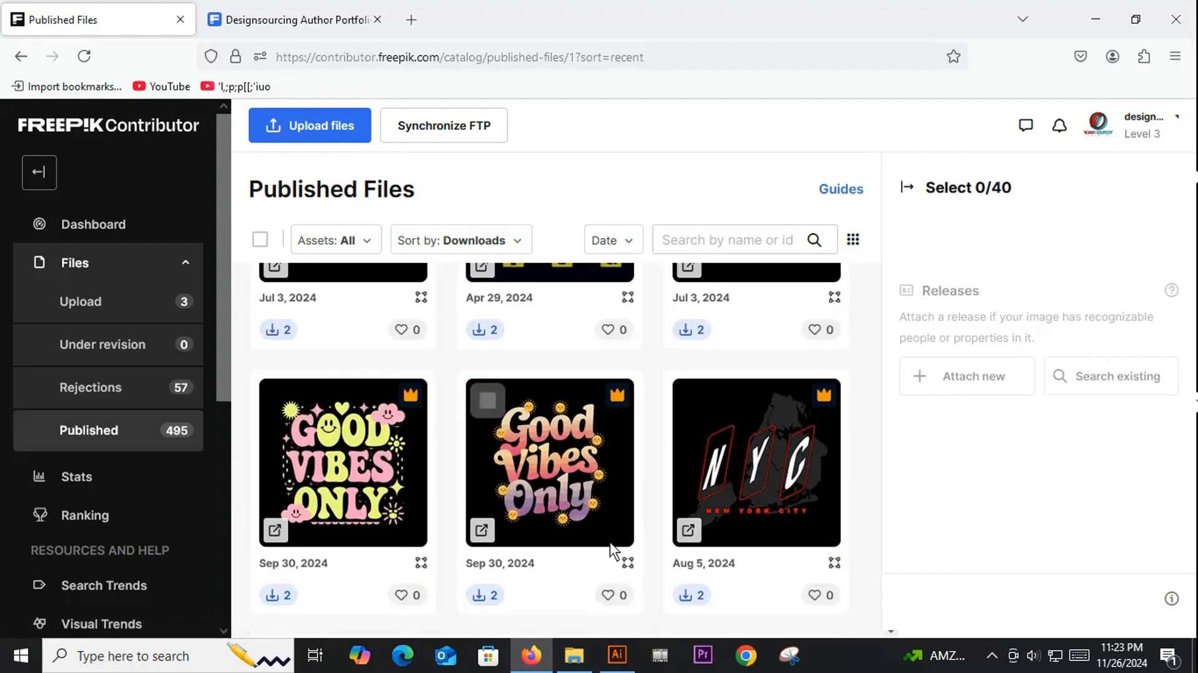
Step: Compare the download counts of the published T-shirt designs, especially the Good Vibes Only versions, and revisit the Designsourcing author portfolio
scroll(562, 537, up, 2)
scroll(518, 545, down, 2)
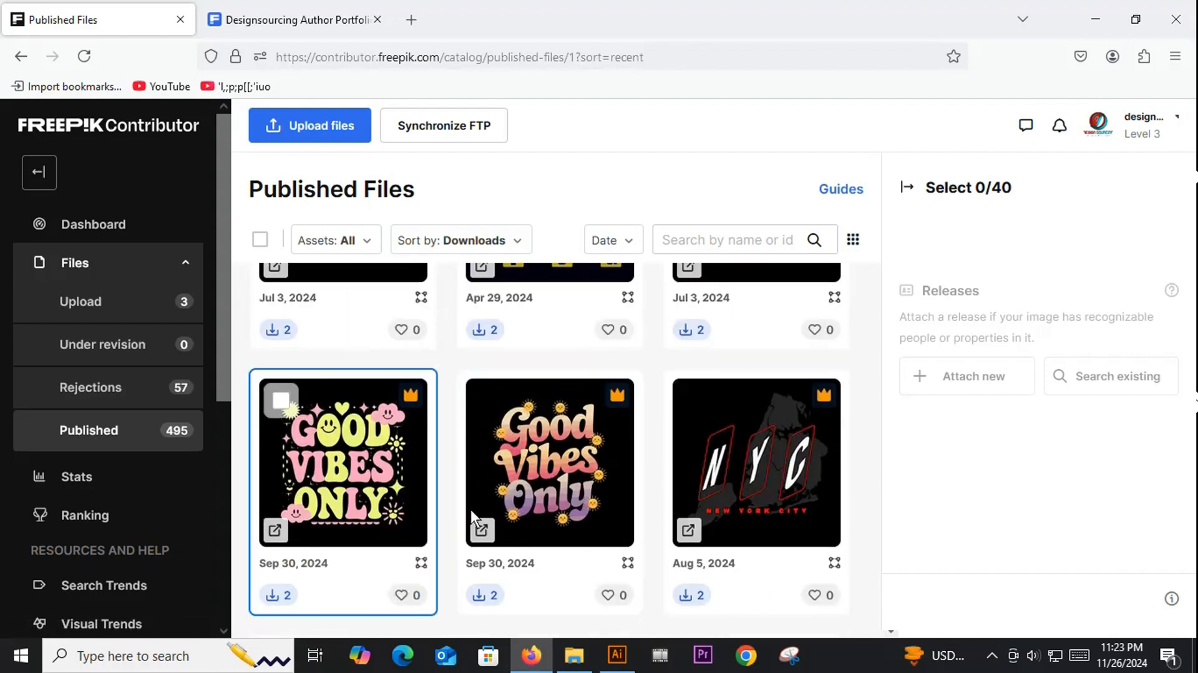
scroll(472, 509, down, 10)
scroll(496, 506, up, 3)
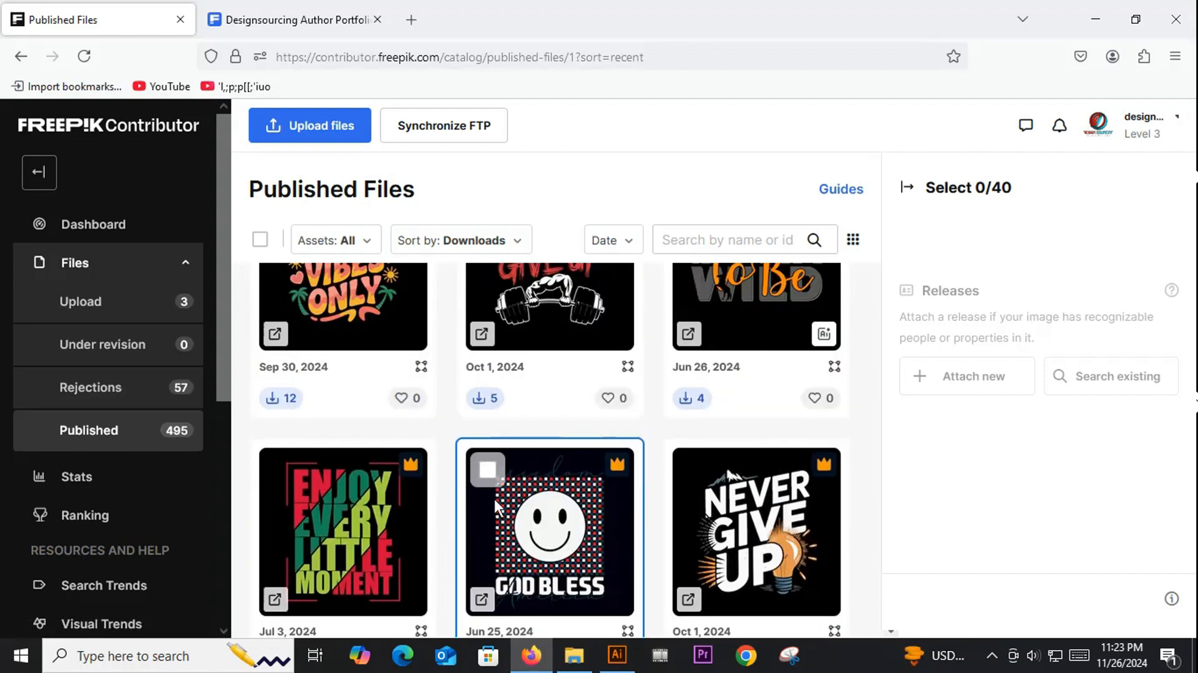
scroll(496, 507, up, 2)
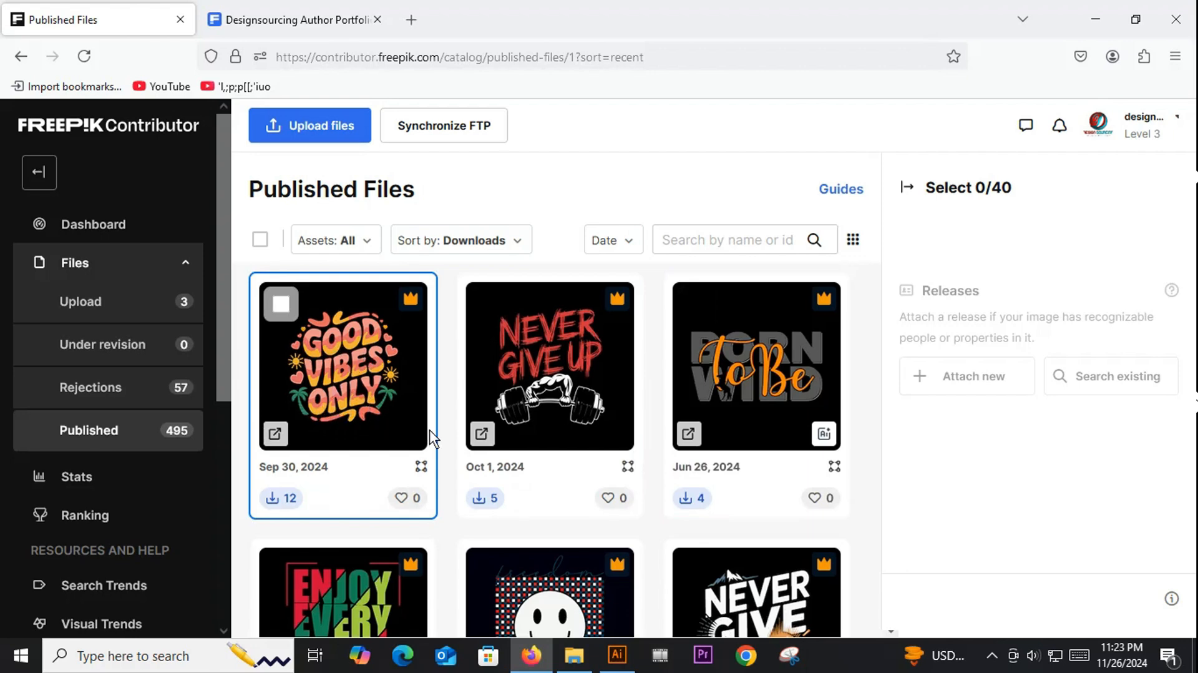
scroll(429, 429, down, 3)
scroll(435, 432, down, 6)
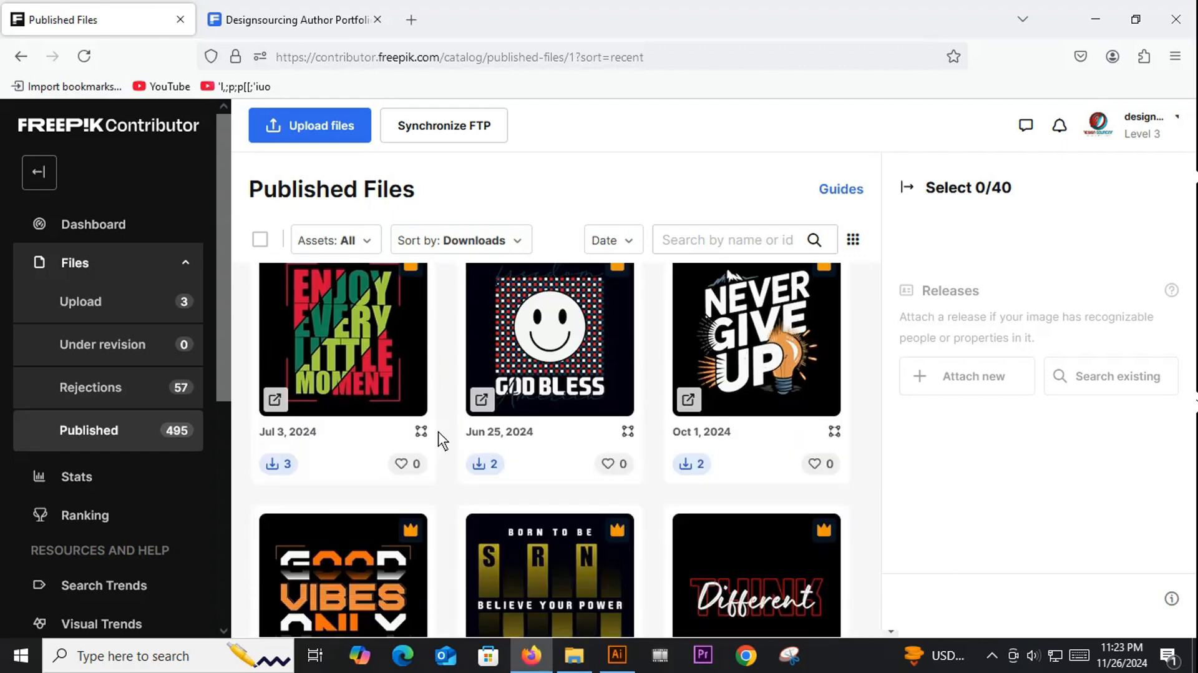
scroll(530, 552, down, 3)
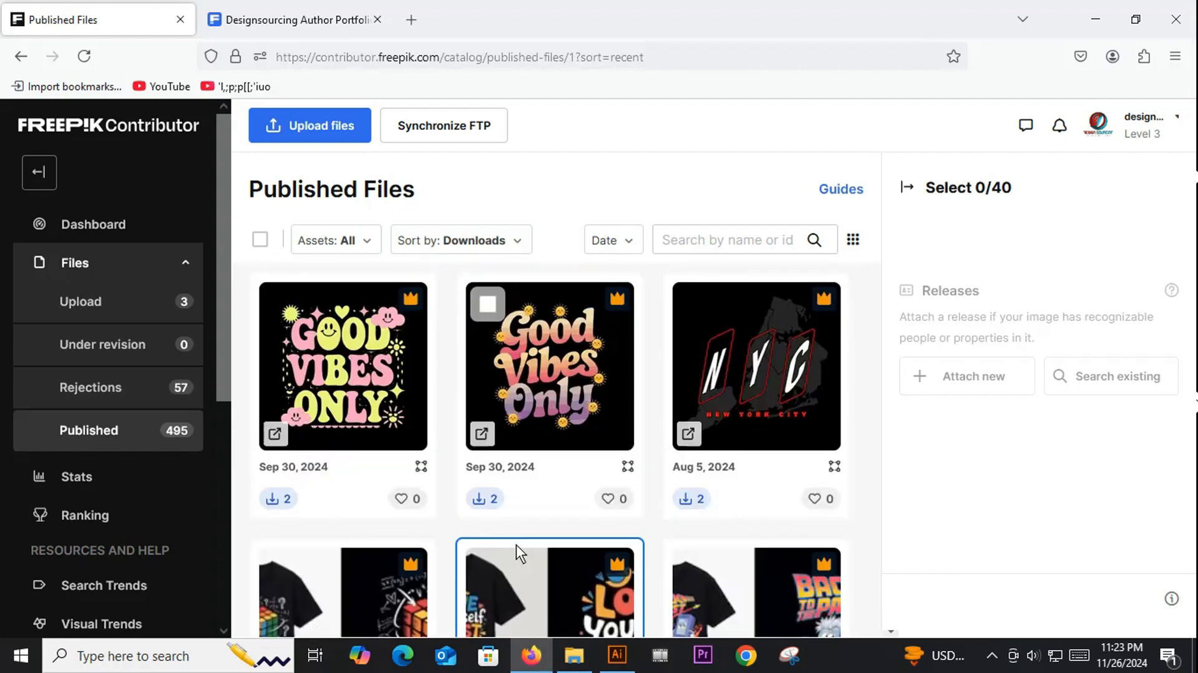
scroll(406, 493, up, 4)
scroll(475, 518, down, 9)
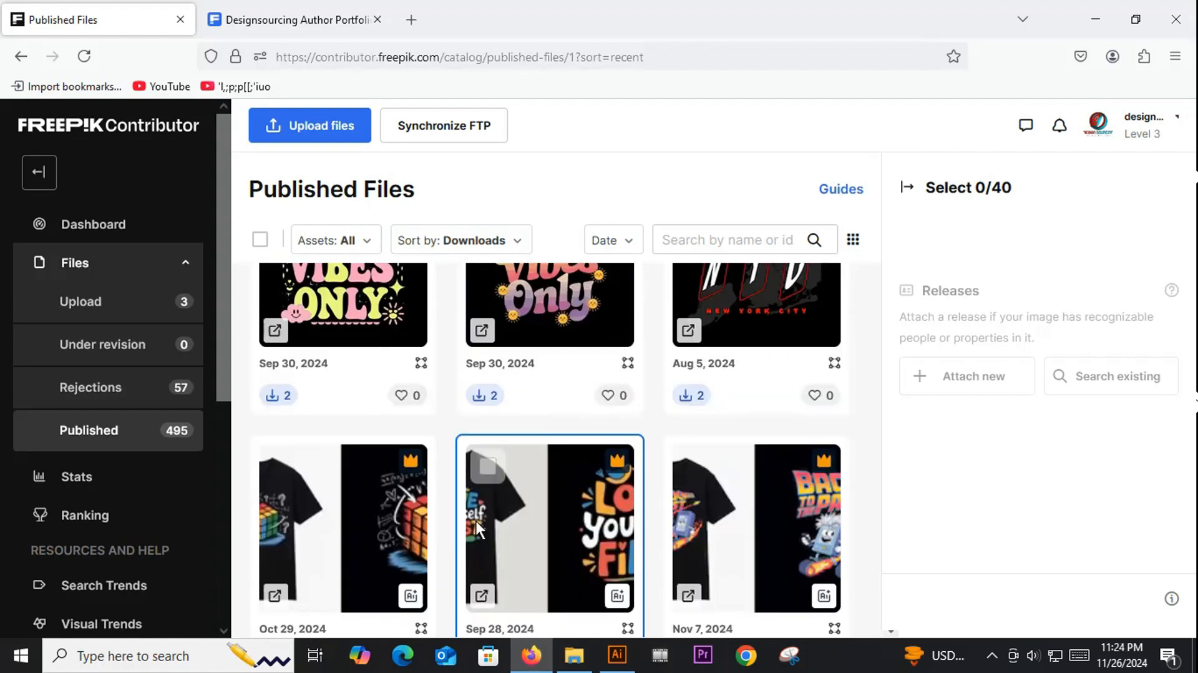
scroll(473, 514, up, 3)
scroll(503, 504, down, 6)
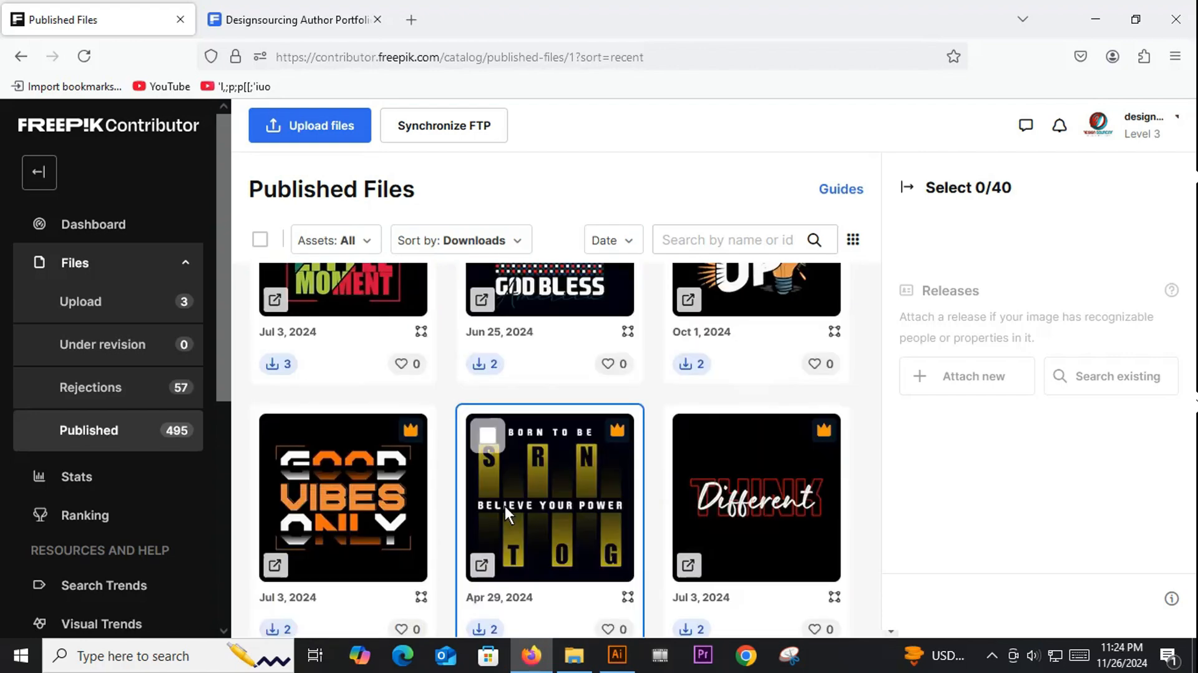
scroll(531, 503, up, 3)
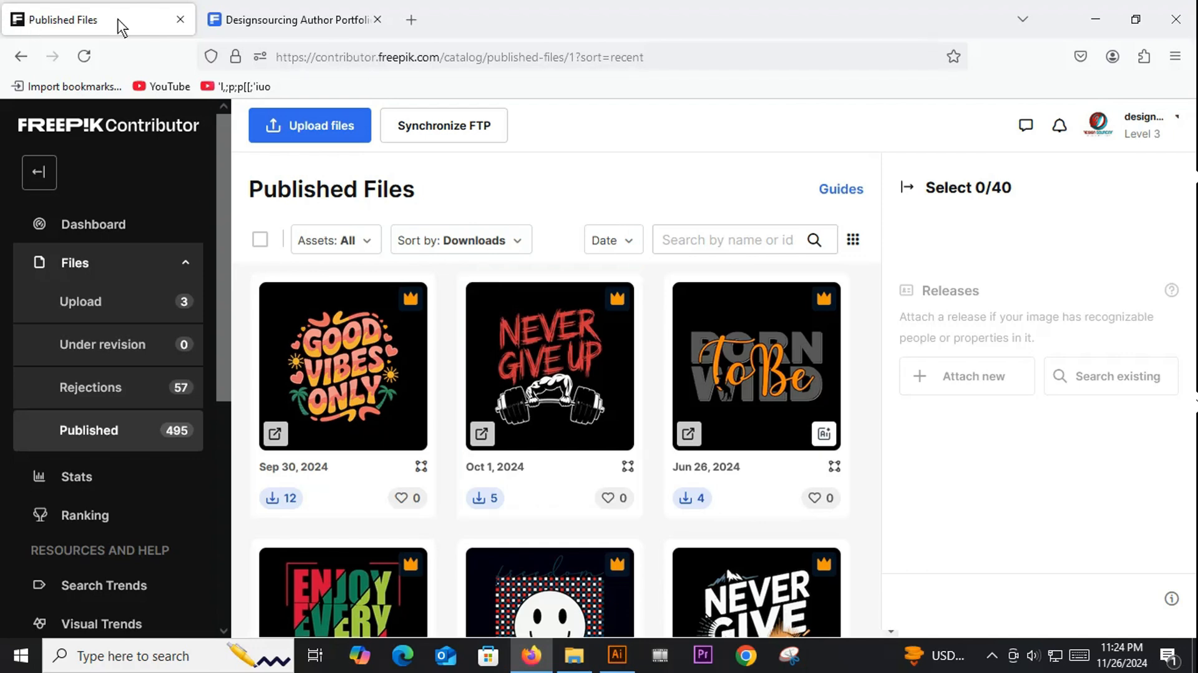
click(259, 20)
scroll(671, 489, up, 4)
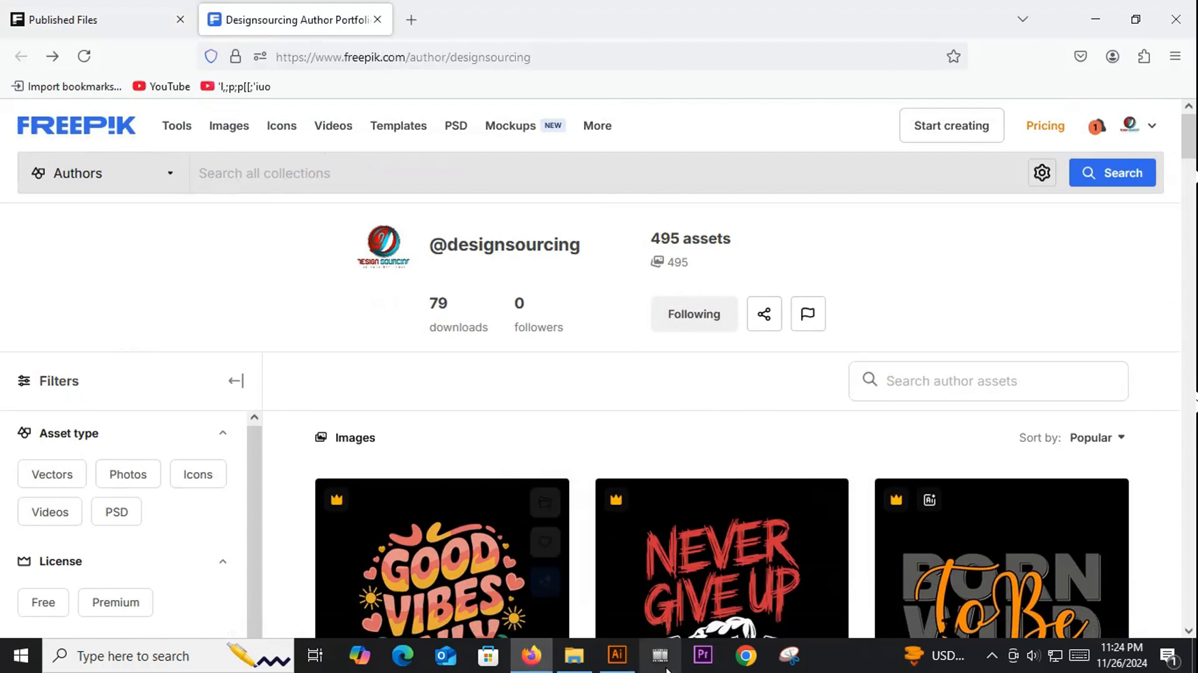
Step: Switch to Illustrator and look over the reference T-shirt images and the finished GOOD Vibes ONLY artwork
click(618, 655)
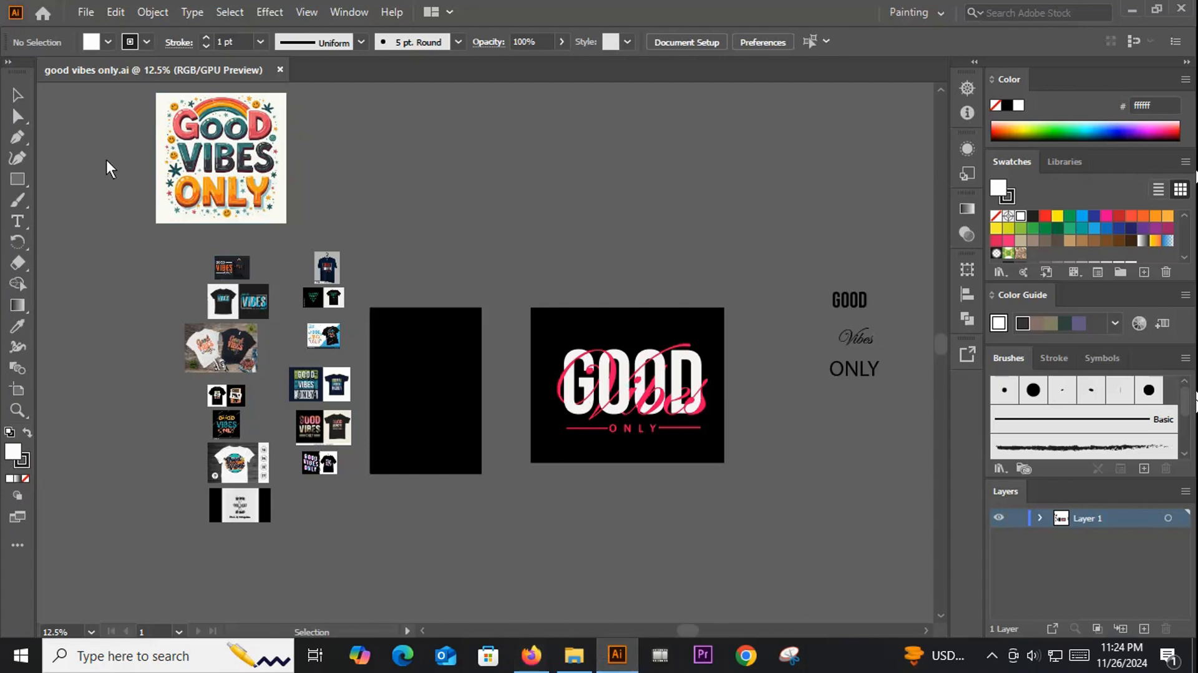
drag(117, 137, 369, 546)
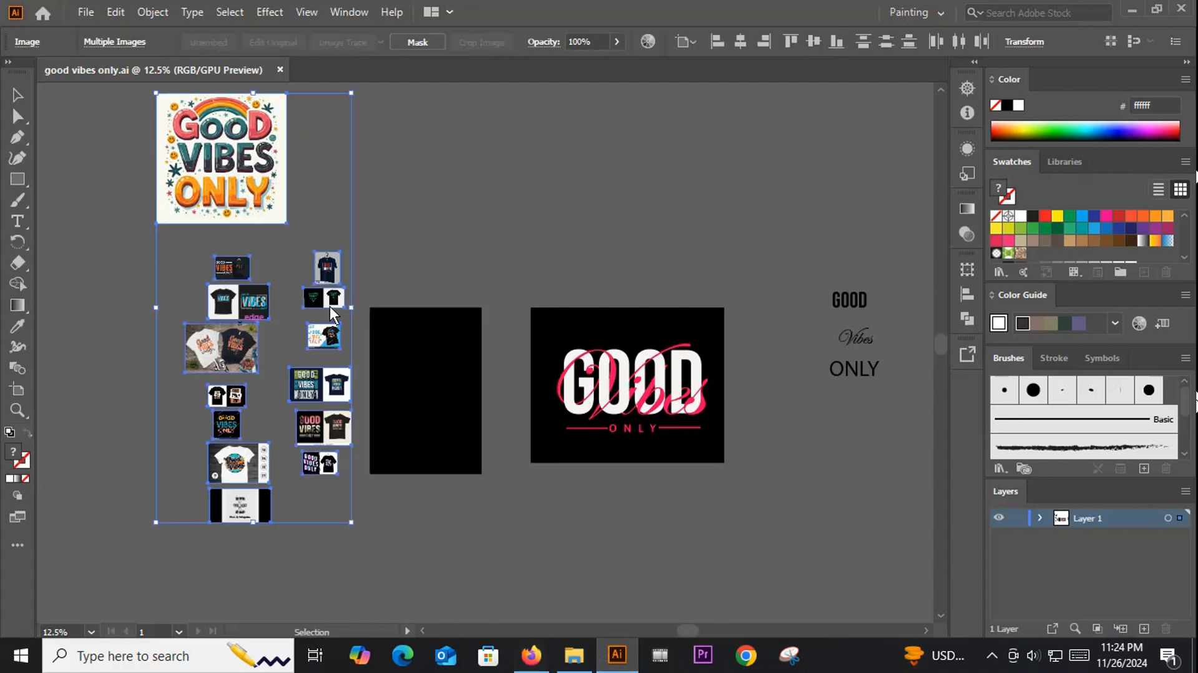
click(468, 499)
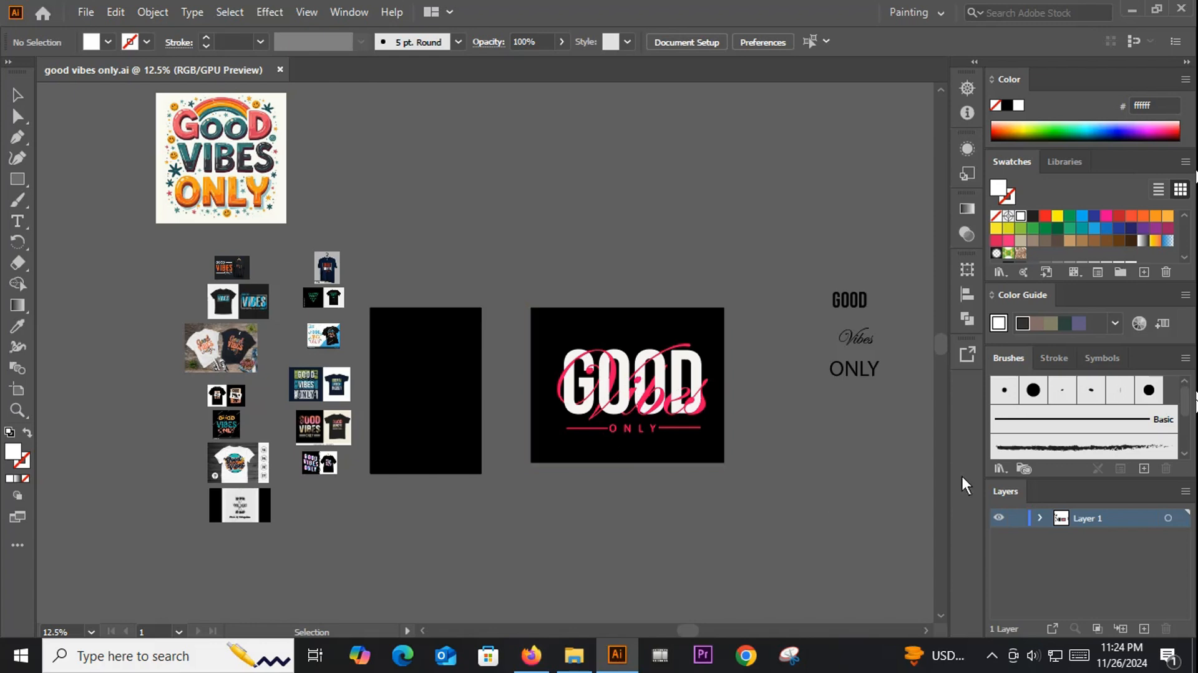
scroll(459, 433, up, 3)
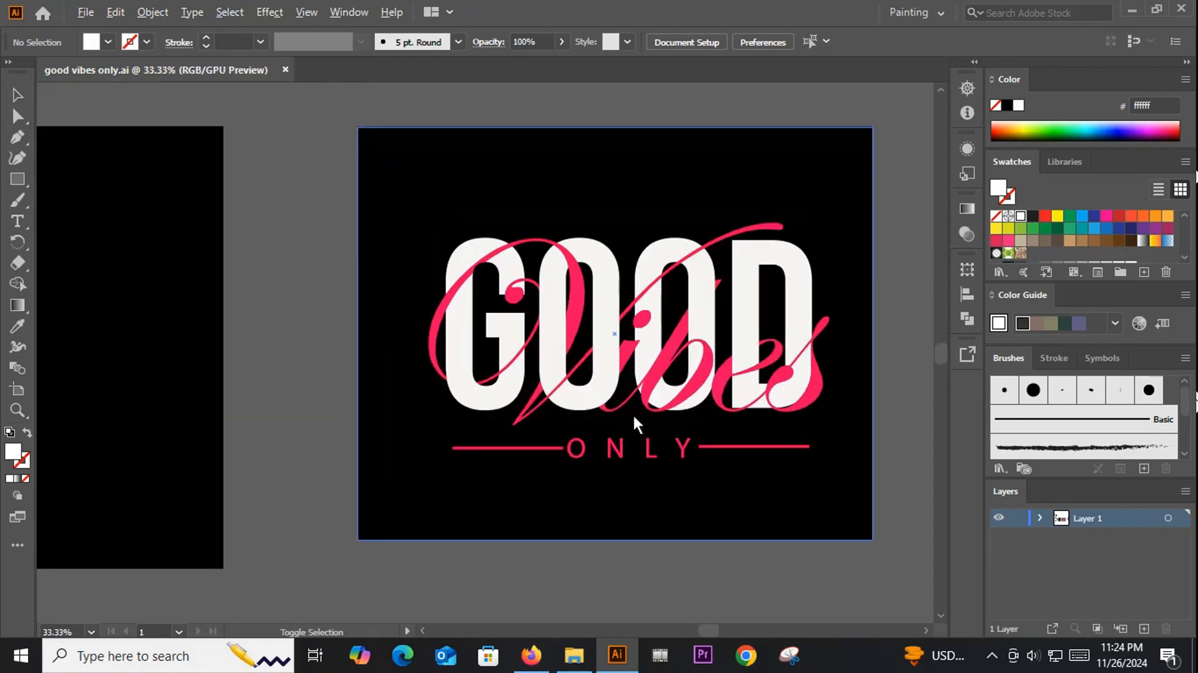
scroll(634, 420, down, 1)
scroll(552, 380, down, 2)
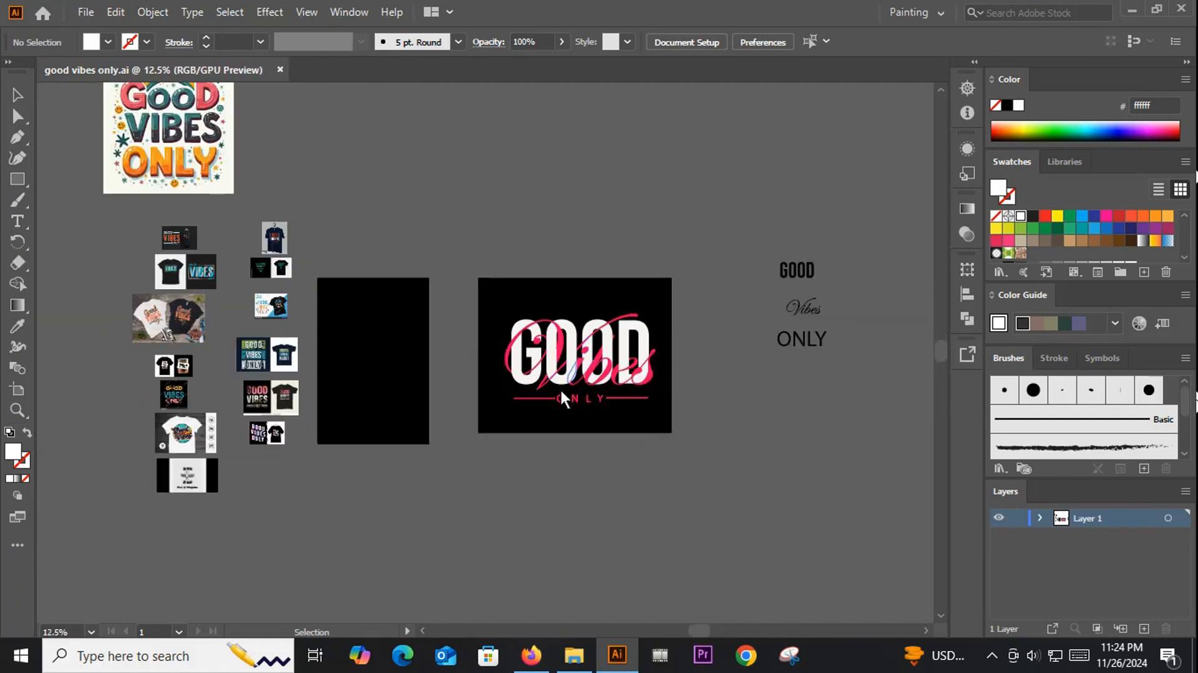
Step: Check which fonts the loose words GOOD, Vibes and ONLY beside the artwork use
click(800, 275)
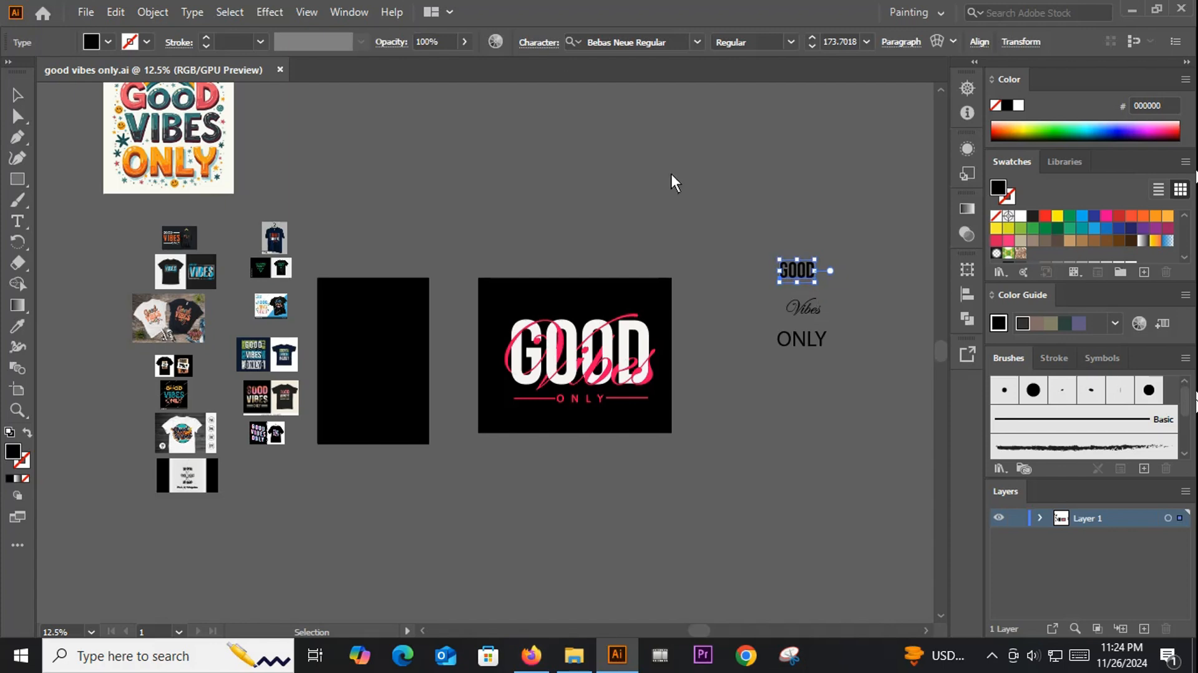
click(810, 236)
click(805, 311)
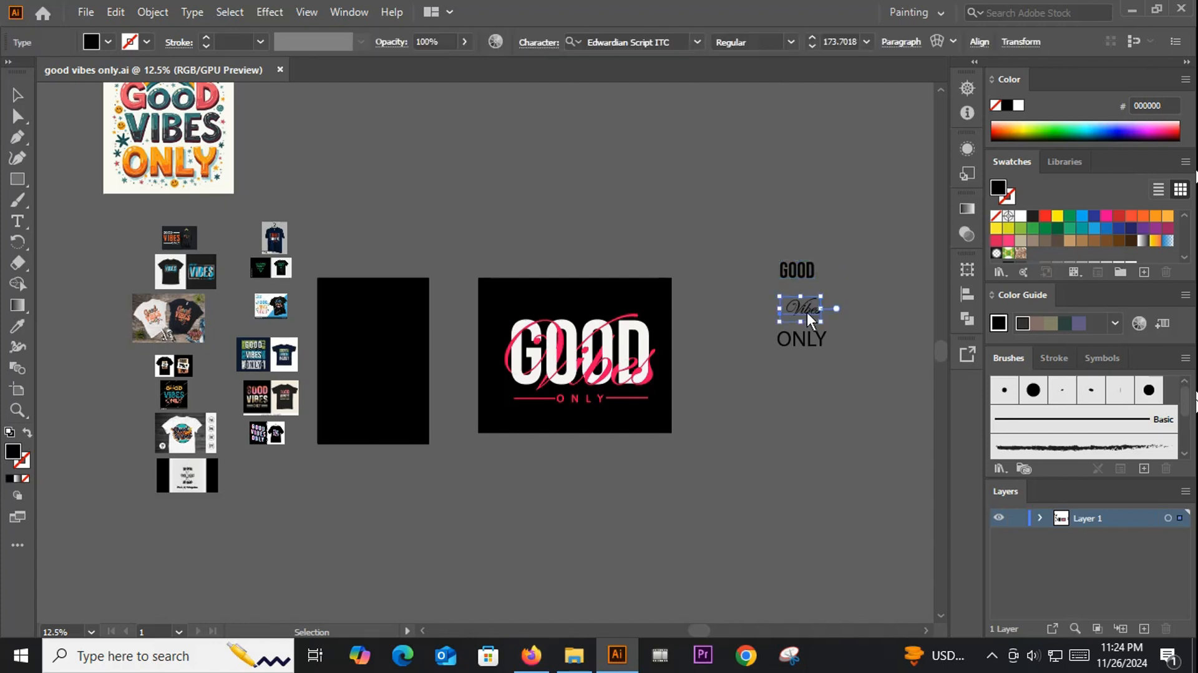
click(806, 345)
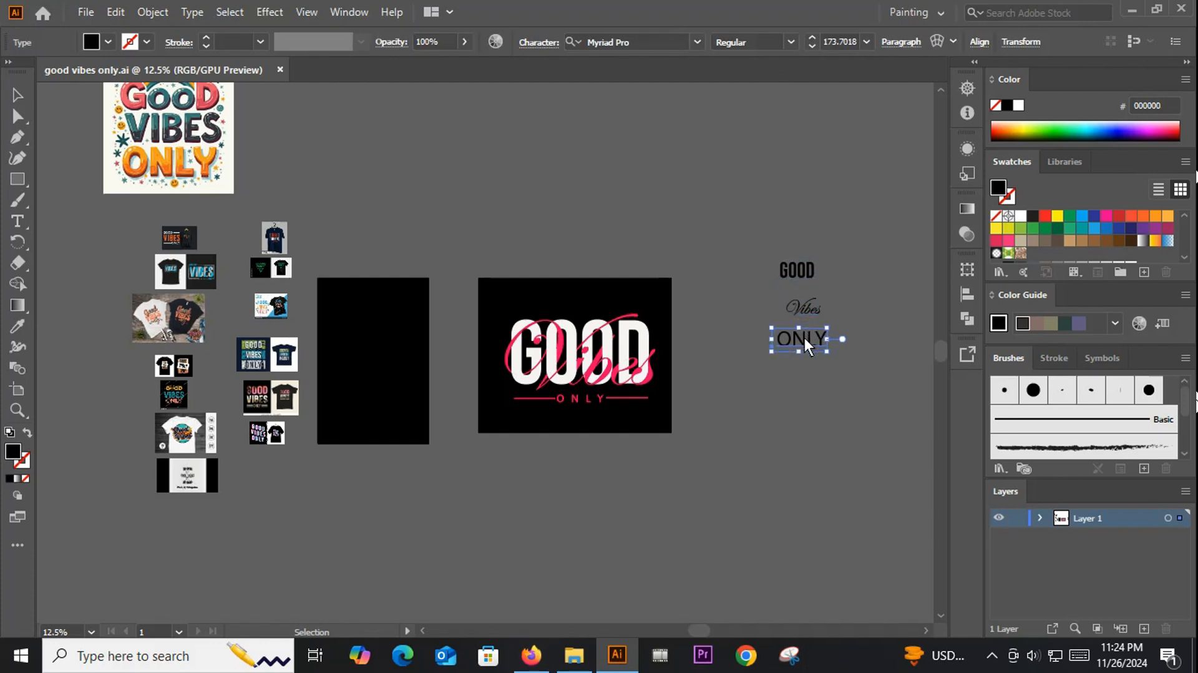
click(781, 400)
drag(808, 461, 866, 456)
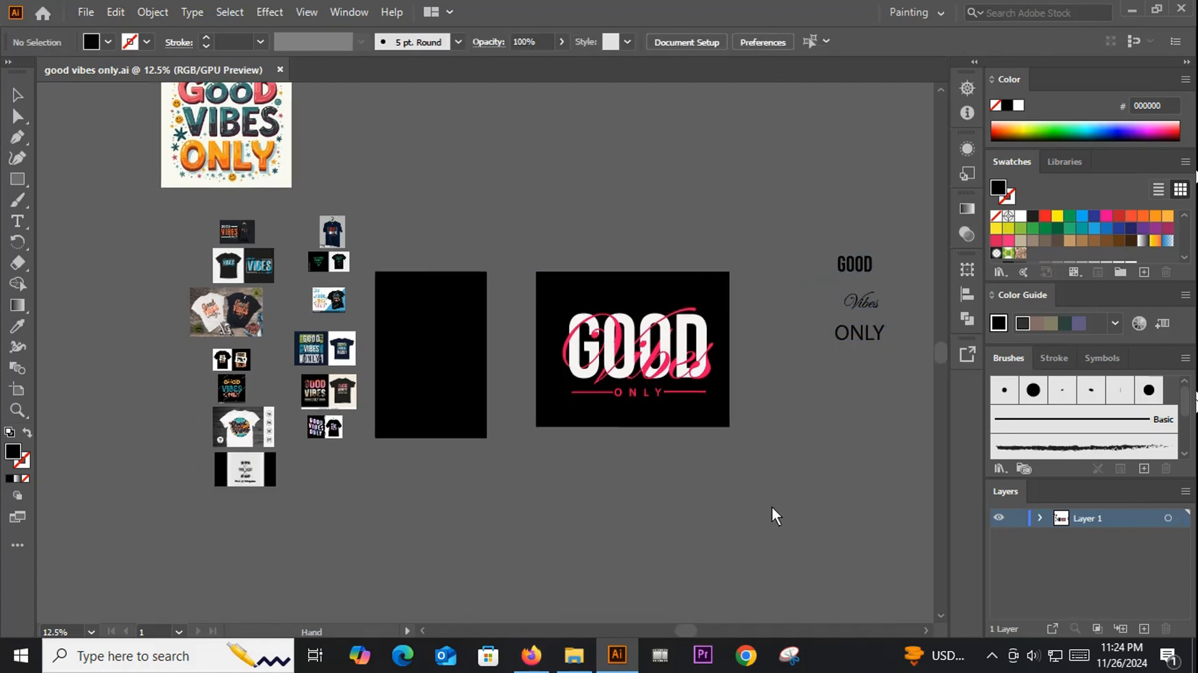
Step: Duplicate the loose words GOOD, Vibes and ONLY above the finished artwork and convert the copies to outlines
click(881, 338)
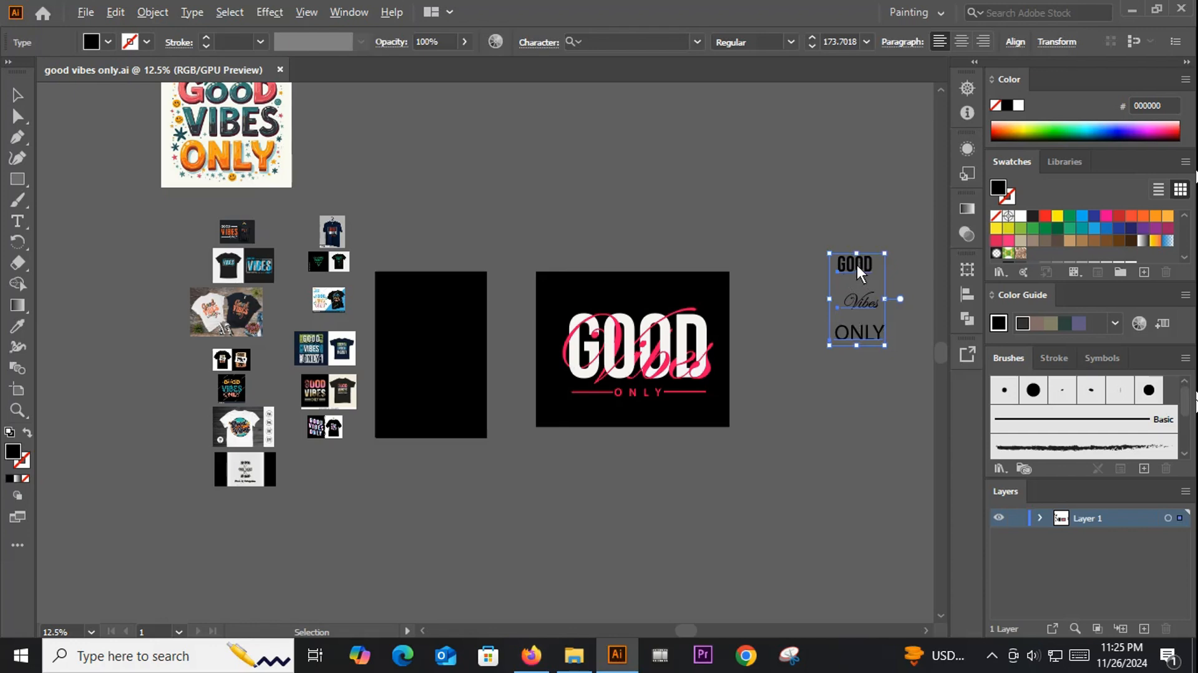
drag(851, 271, 635, 164)
right_click(632, 159)
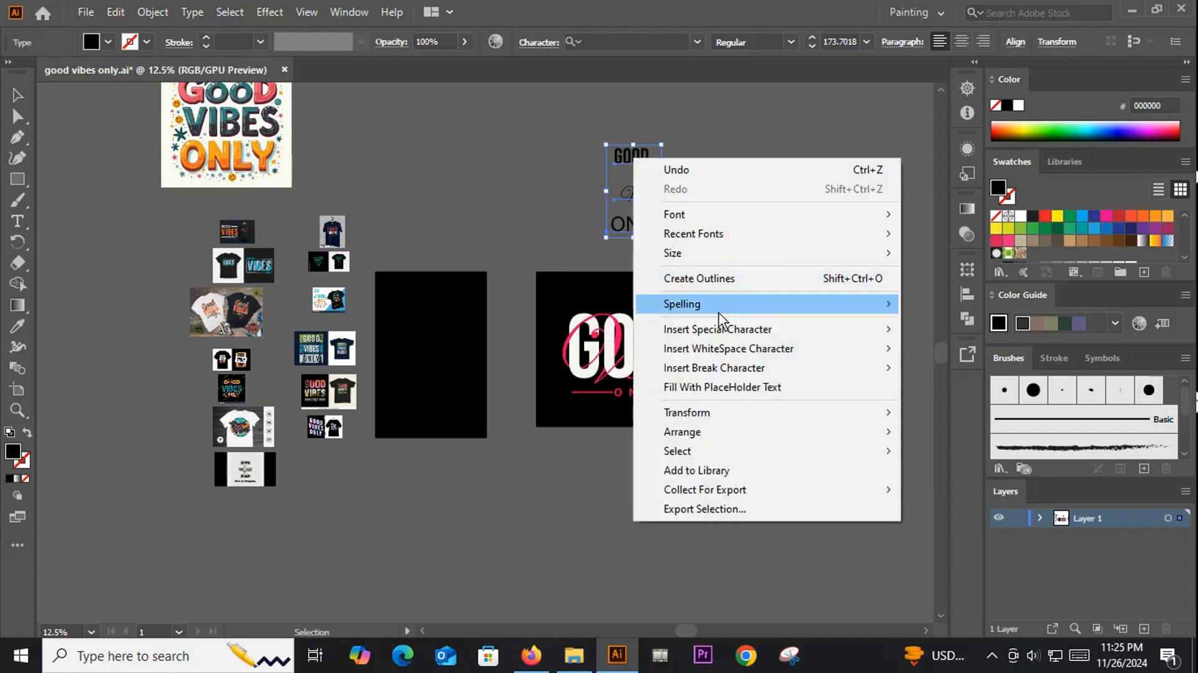
click(774, 279)
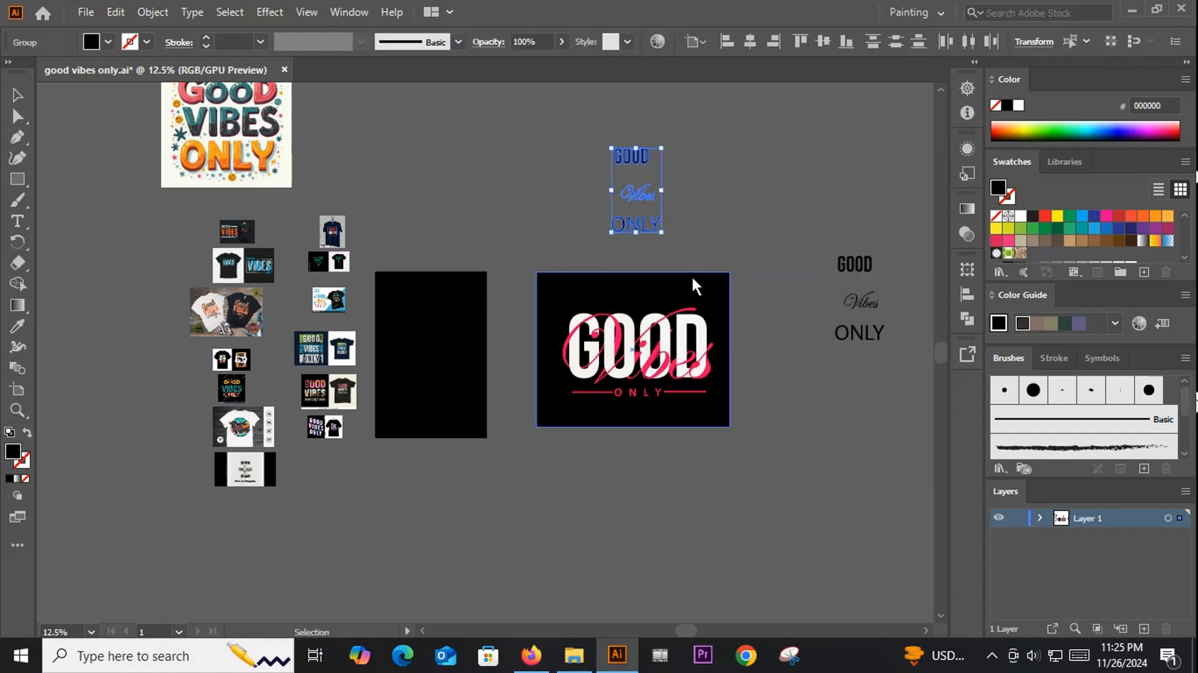
Step: Fill the outlined words with red #EF3030 and bring them to the front
double_click(13, 453)
click(444, 203)
click(649, 198)
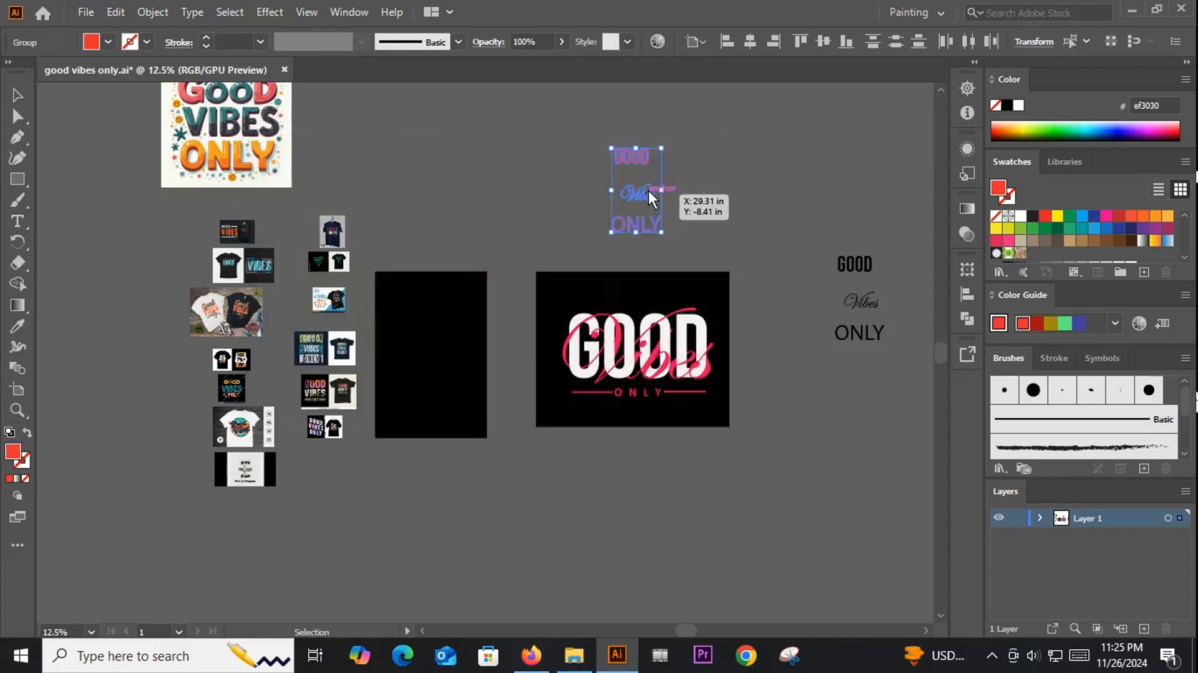
right_click(649, 199)
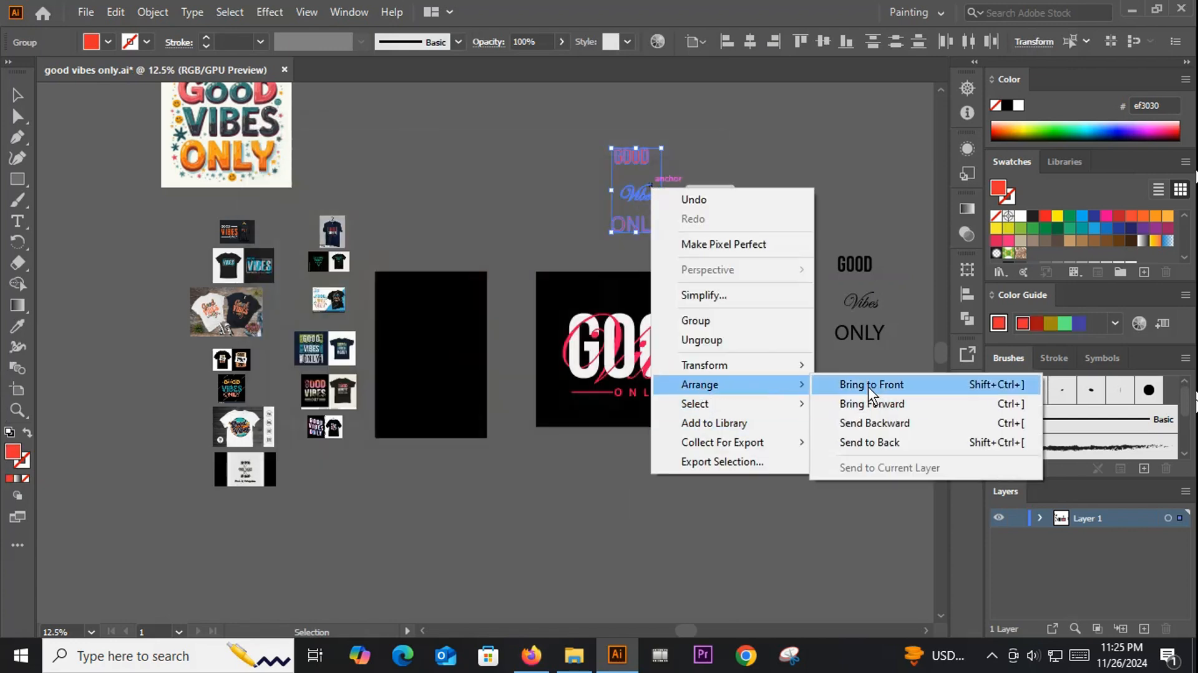
click(870, 385)
click(712, 118)
Step: Center the outlined GOOD on the empty black artboard and enlarge it proportionally to about two thirds of the artboard's width
drag(681, 224, 755, 253)
click(712, 186)
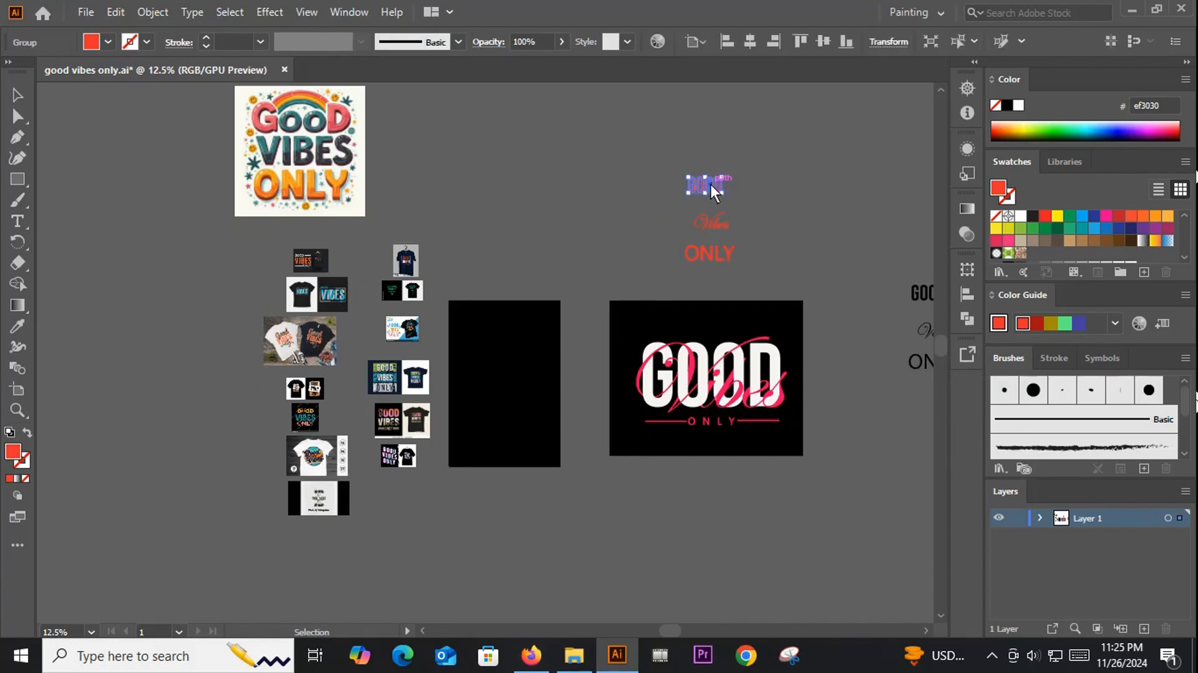
drag(712, 190, 510, 377)
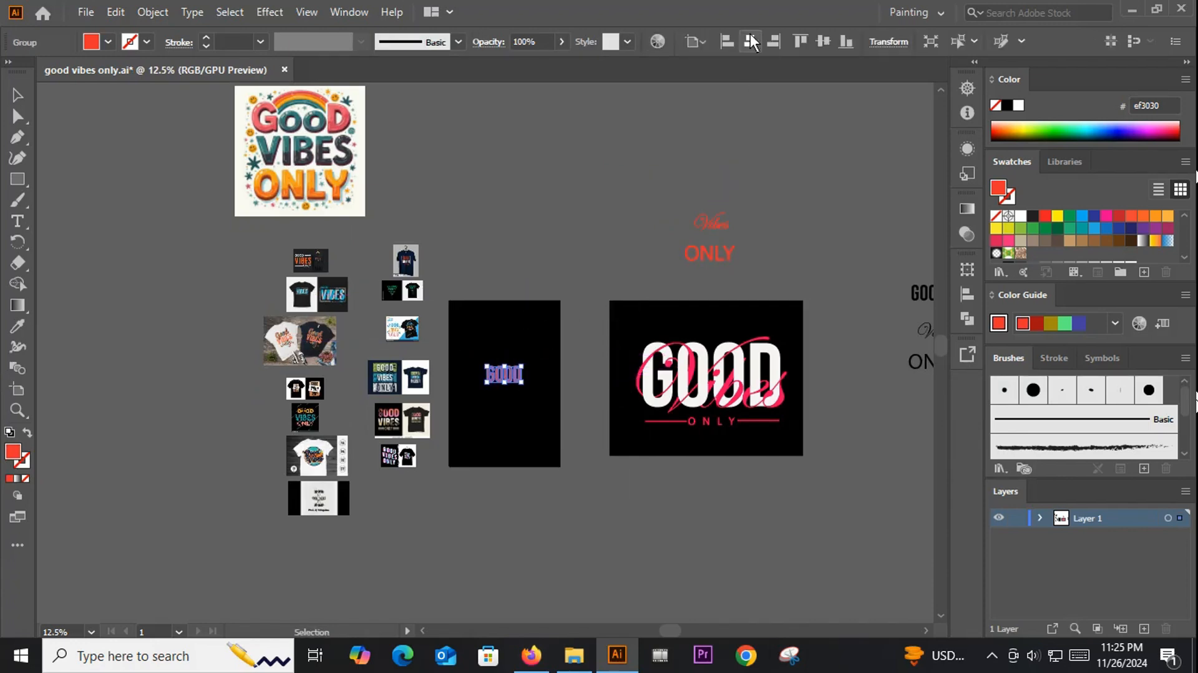
click(825, 43)
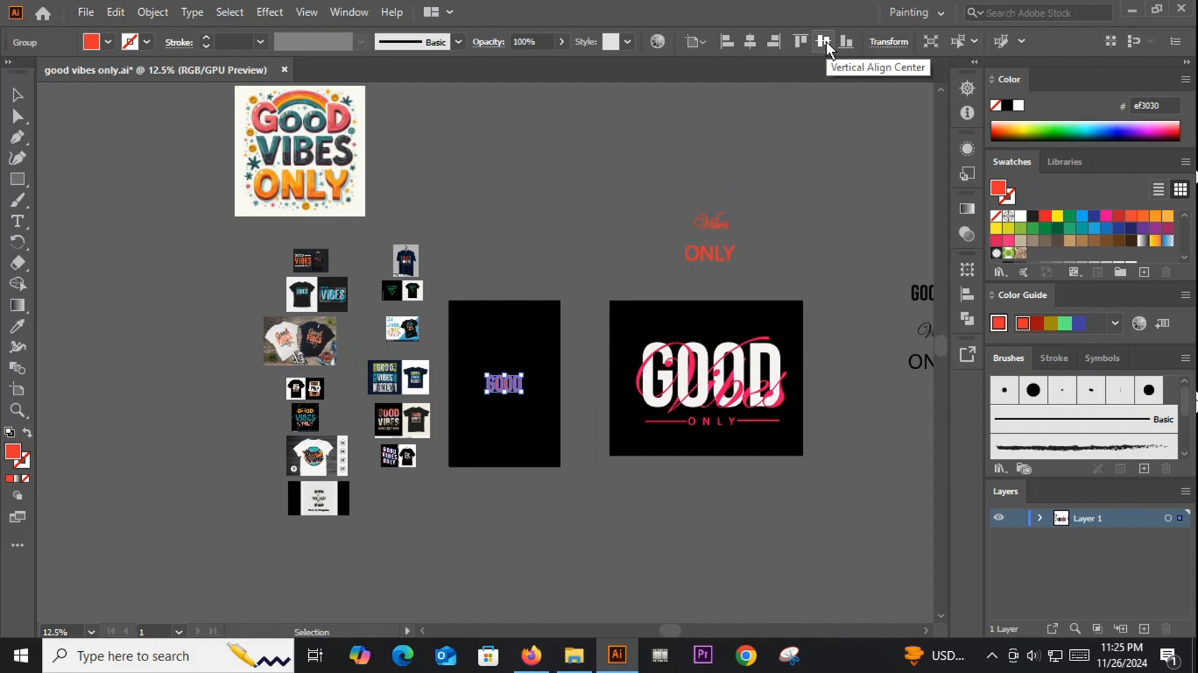
scroll(524, 403, up, 1)
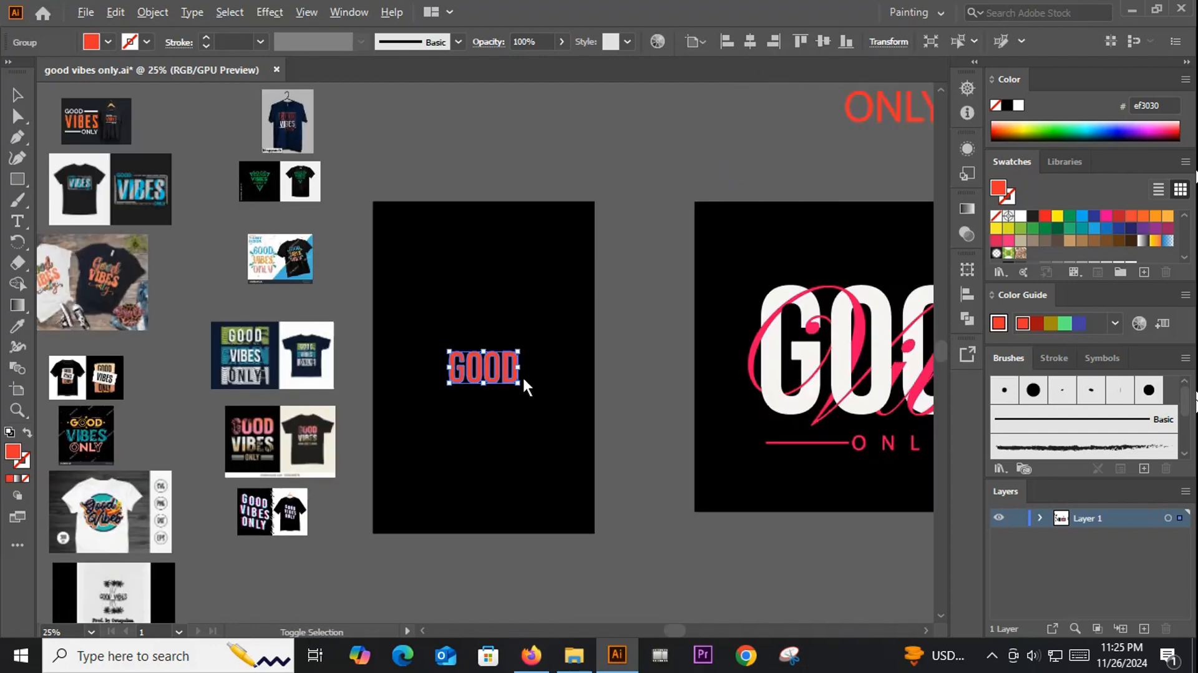
drag(522, 387, 560, 439)
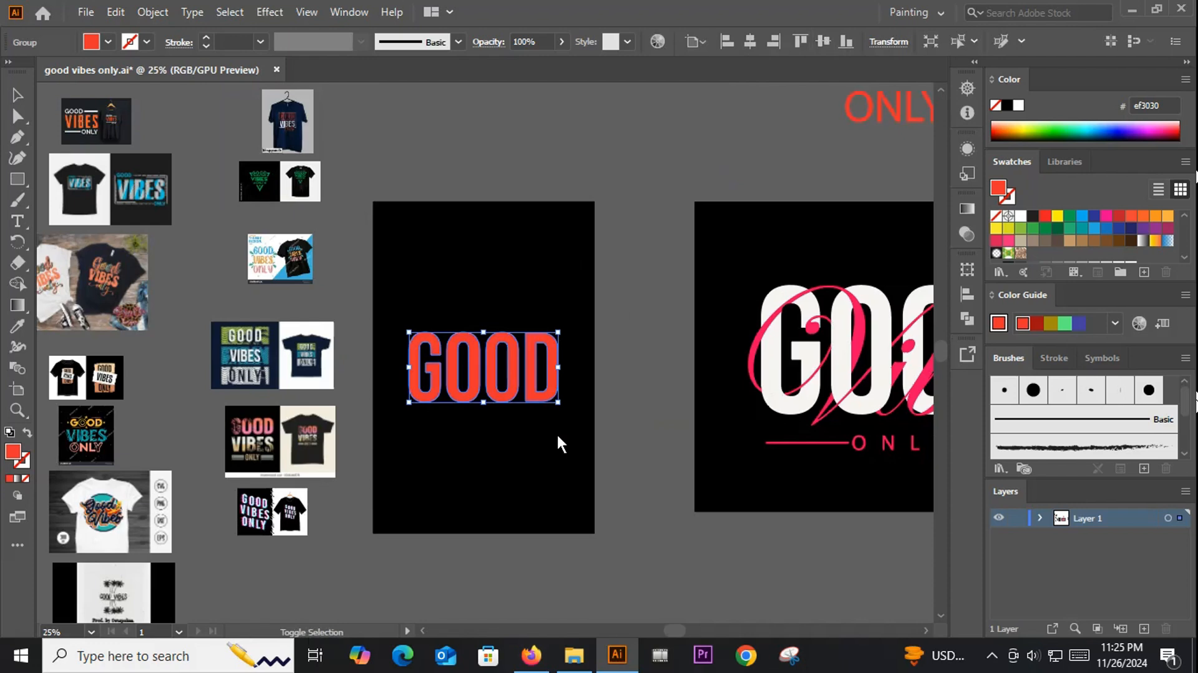
Step: Recolor the new GOOD with the off-white #F7F5F2 sampled from GOOD in the finished artwork
key(i)
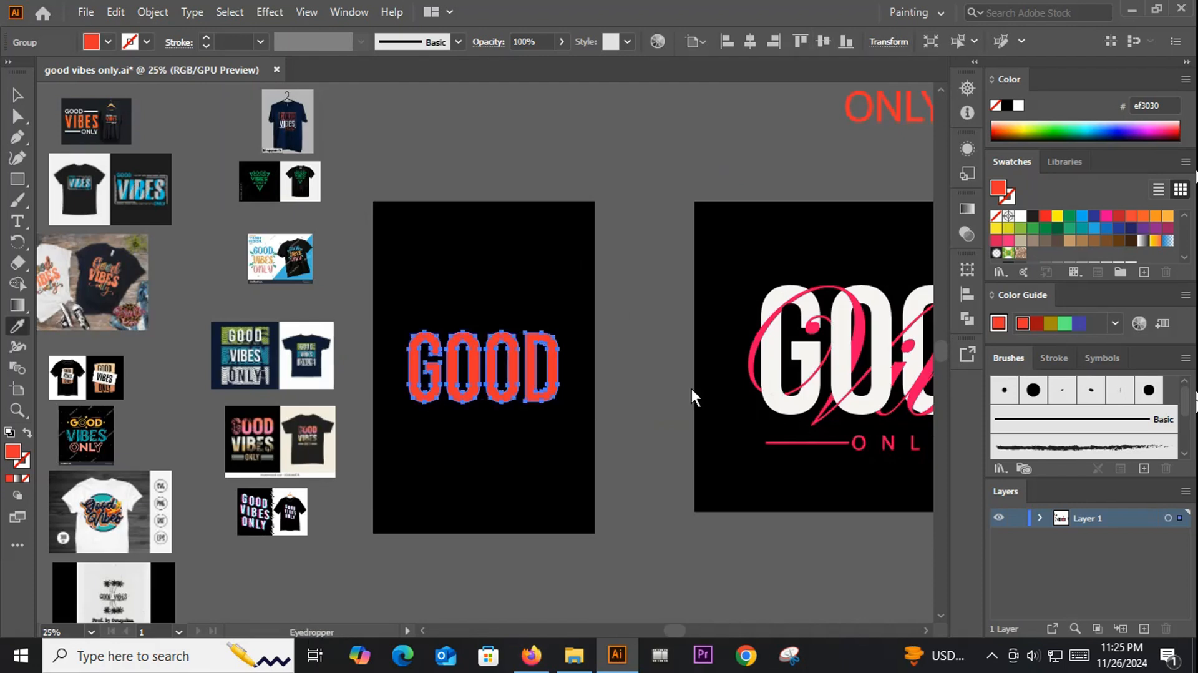
click(789, 389)
key(v)
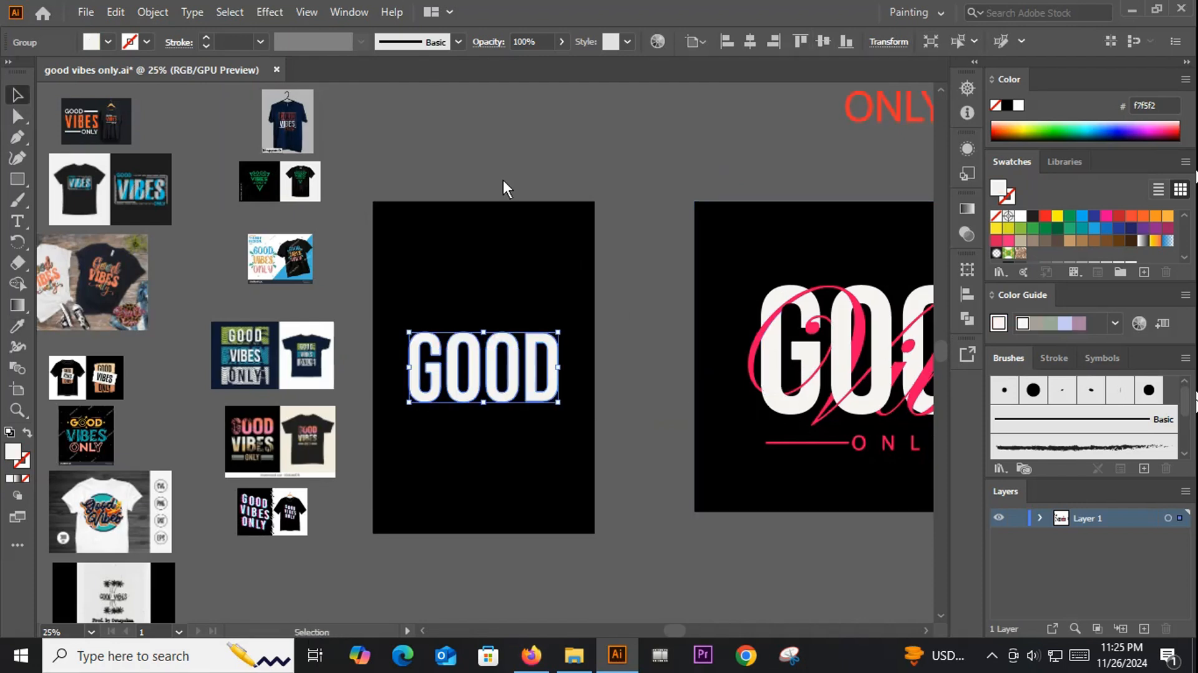
Step: Place the red outlined Vibes centered over the new GOOD and enlarge it proportionally until it is slightly wider than GOOD
scroll(506, 188, down, 1)
scroll(549, 200, right, 3)
scroll(550, 200, up, 1)
click(596, 177)
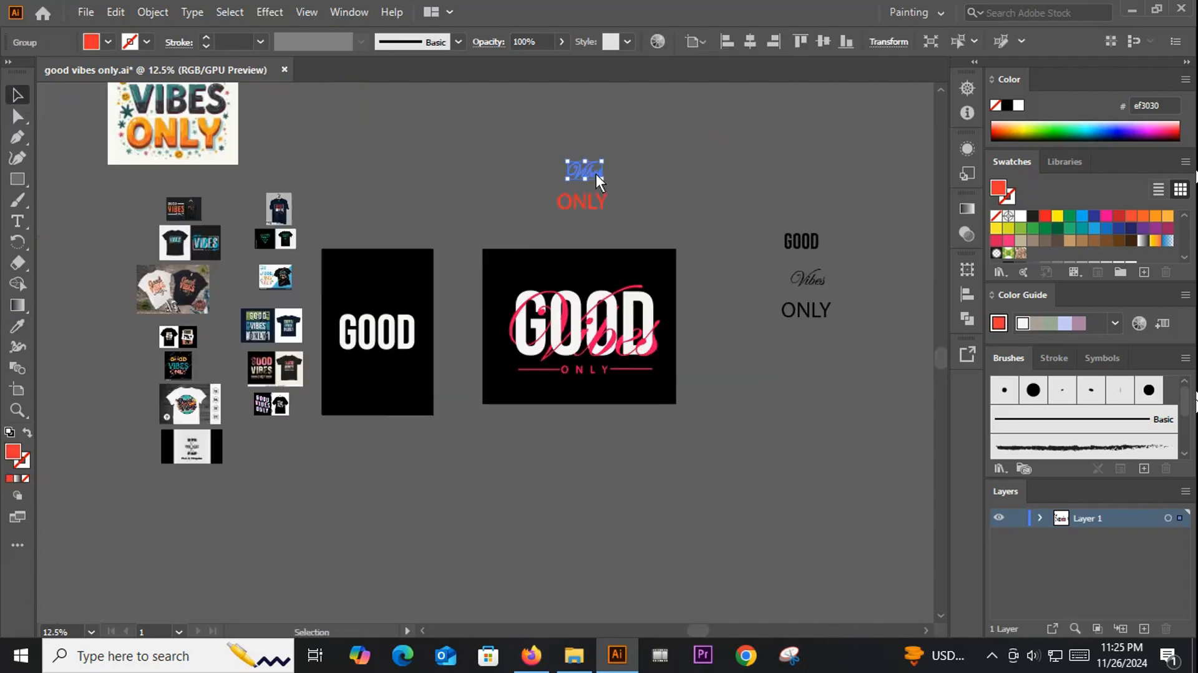
drag(596, 178, 374, 349)
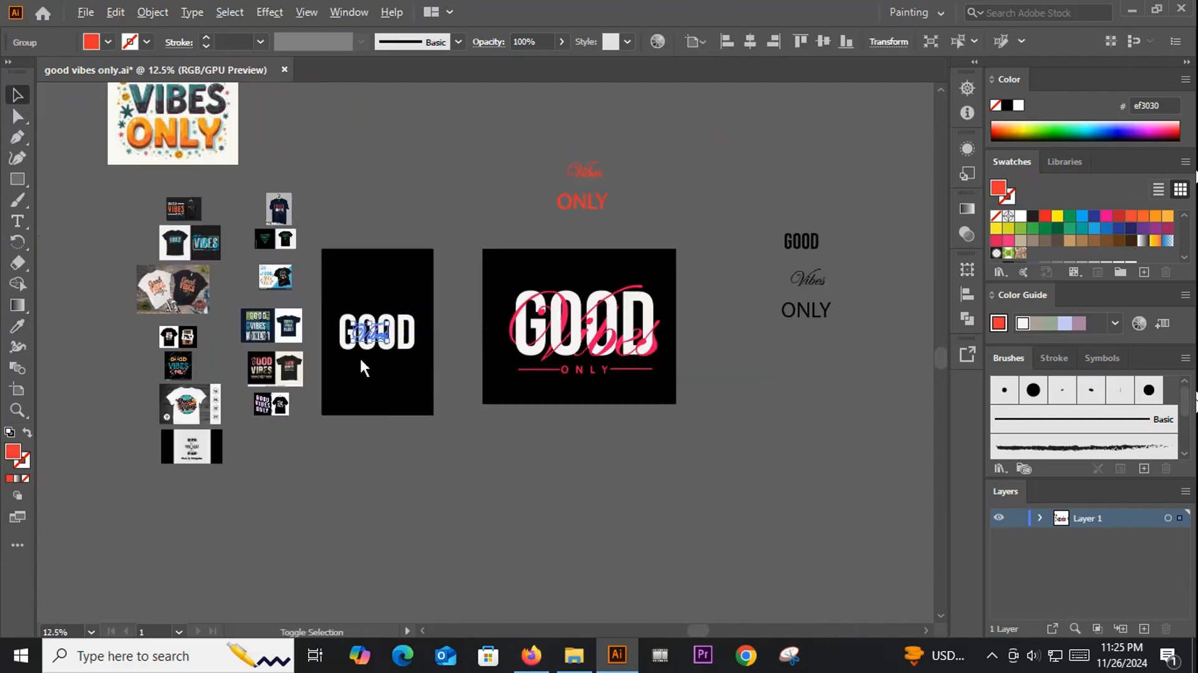
scroll(361, 366, up, 2)
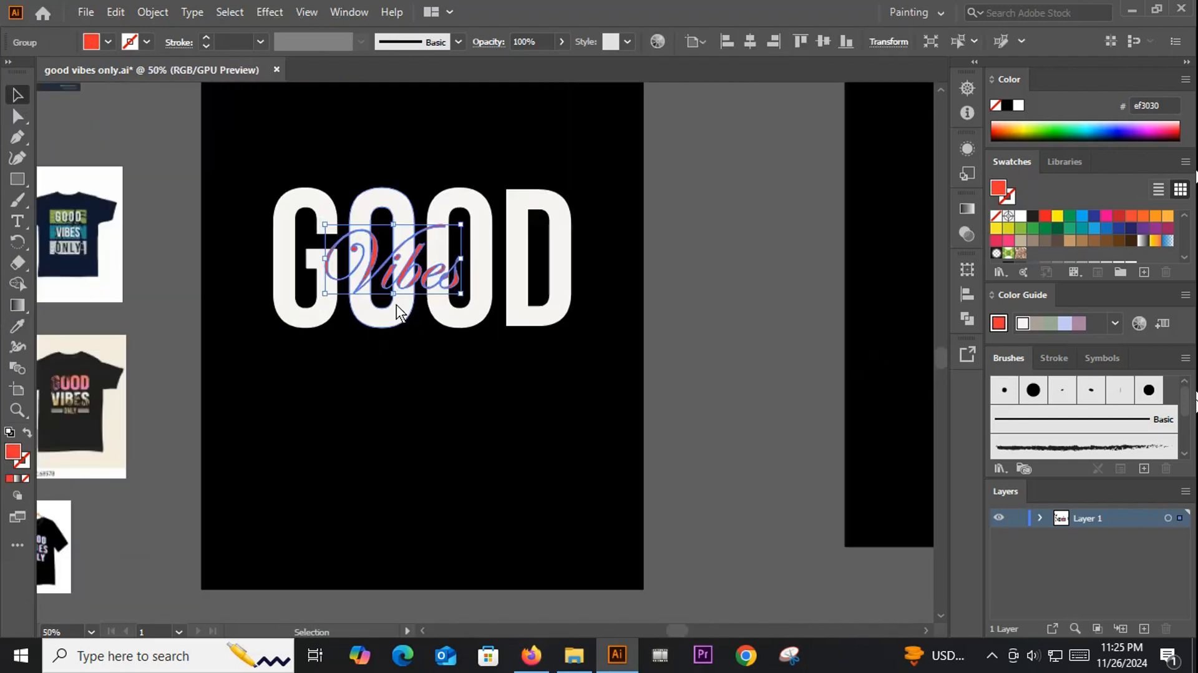
click(750, 42)
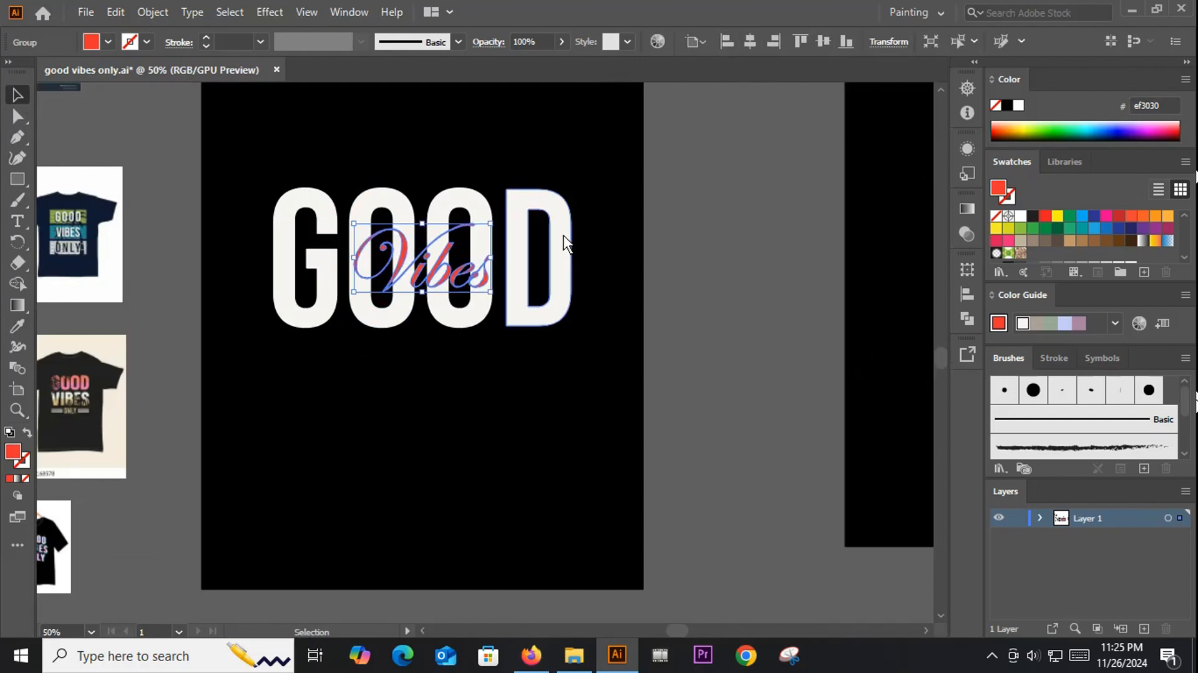
drag(490, 257, 560, 319)
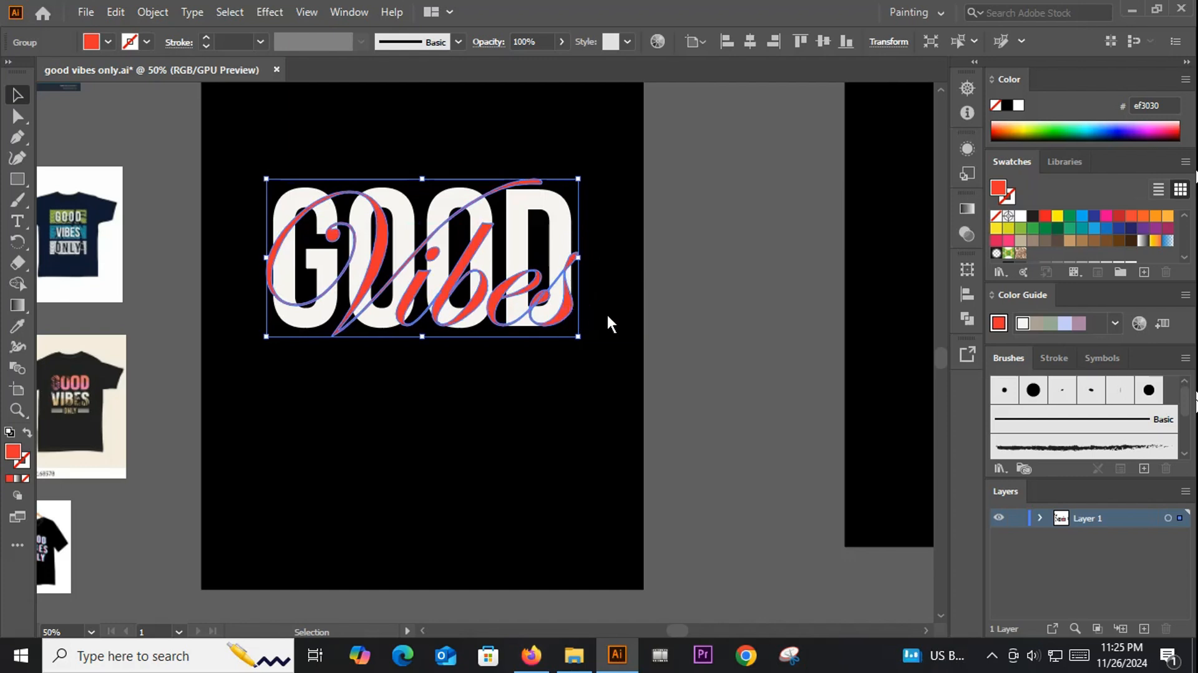
Step: Recolor the new Vibes with the pink #F70663 sampled from Vibes in the finished artwork
click(610, 324)
scroll(374, 387, down, 3)
scroll(428, 369, up, 1)
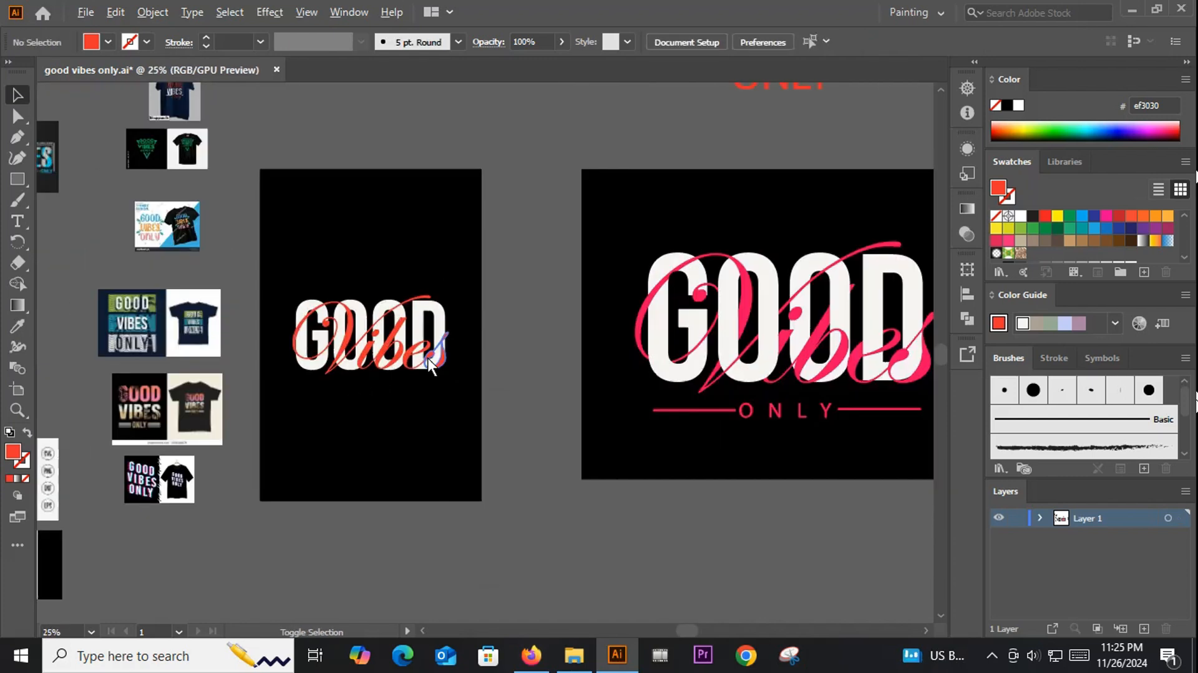
click(429, 368)
key(i)
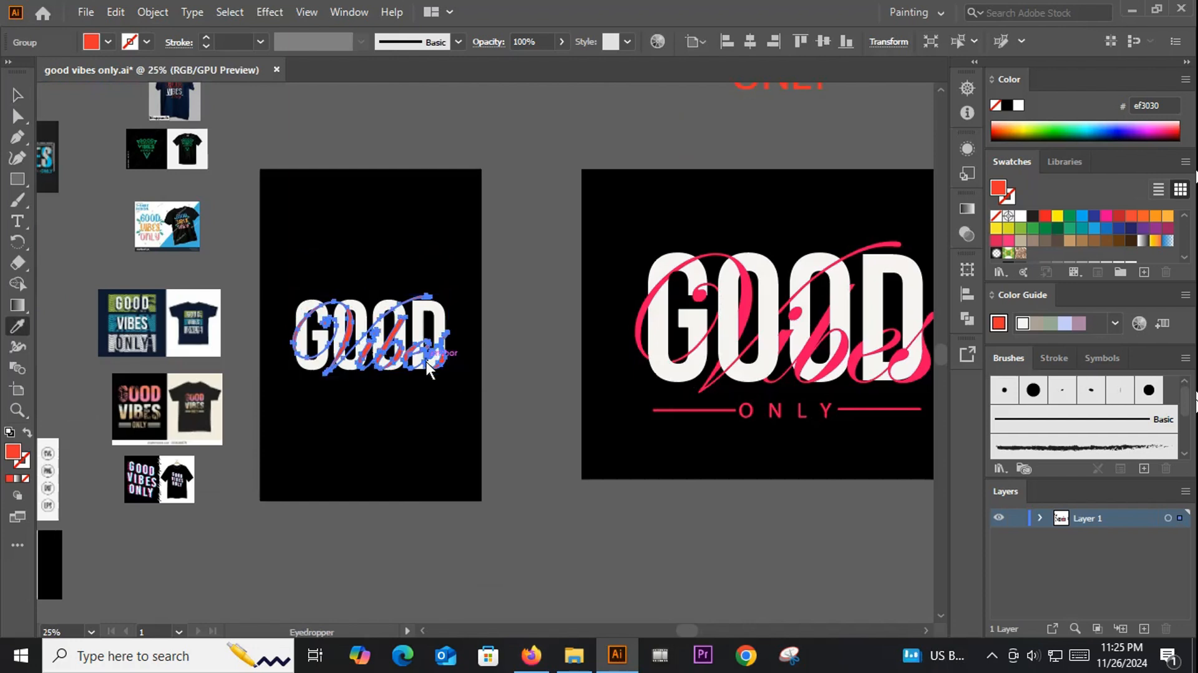
click(744, 314)
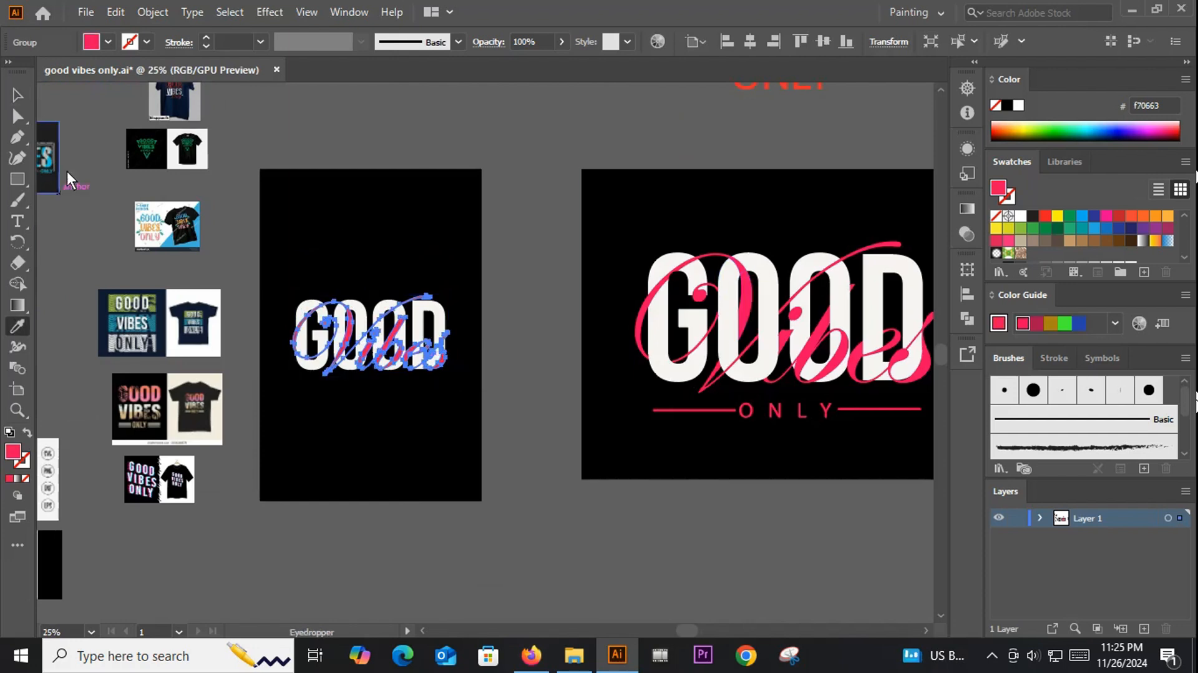
click(17, 95)
click(335, 106)
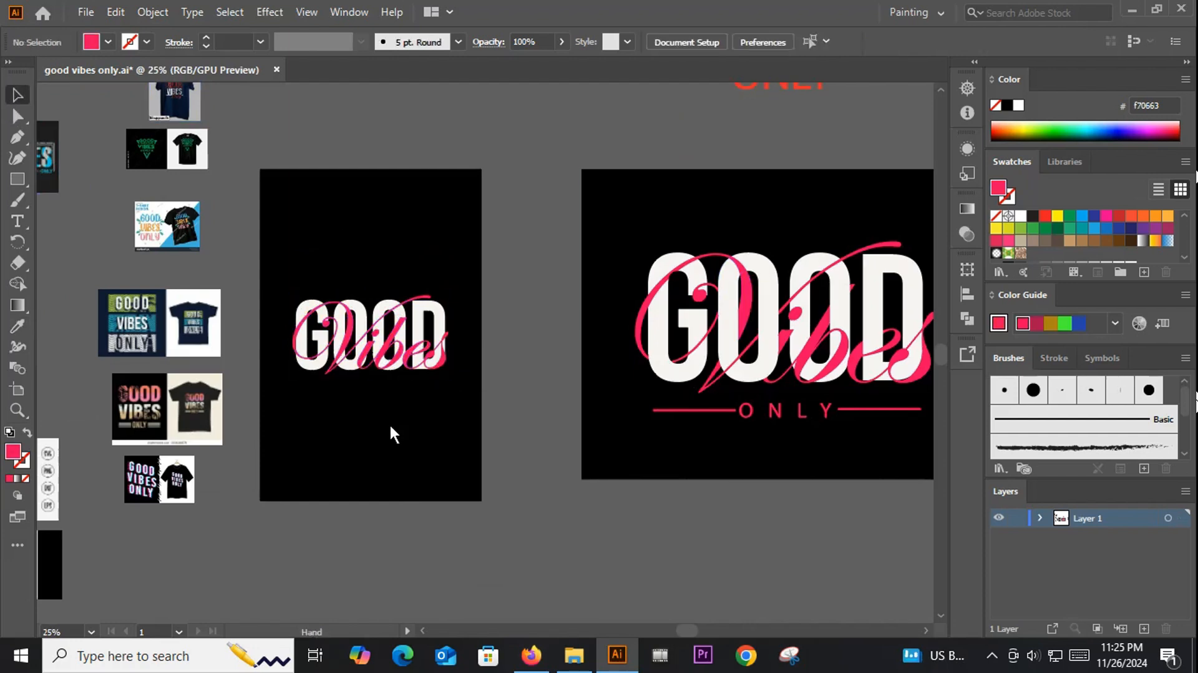
drag(390, 426, 389, 378)
scroll(317, 291, up, 4)
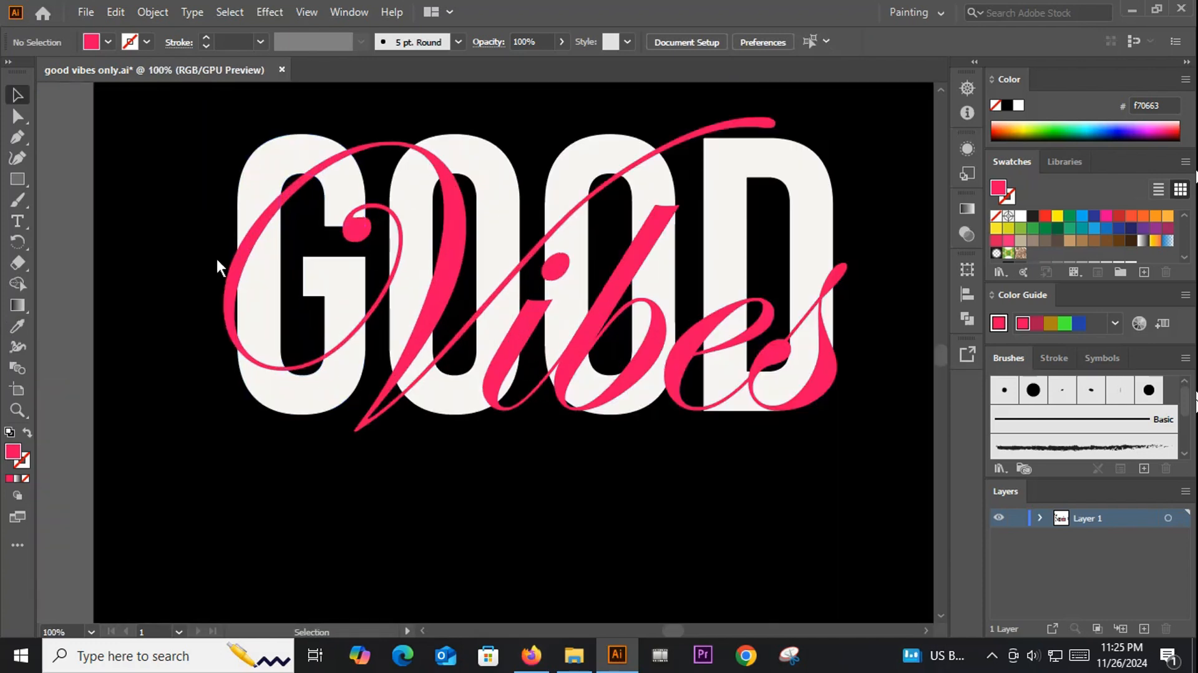
drag(215, 125, 642, 388)
click(816, 475)
scroll(816, 476, down, 2)
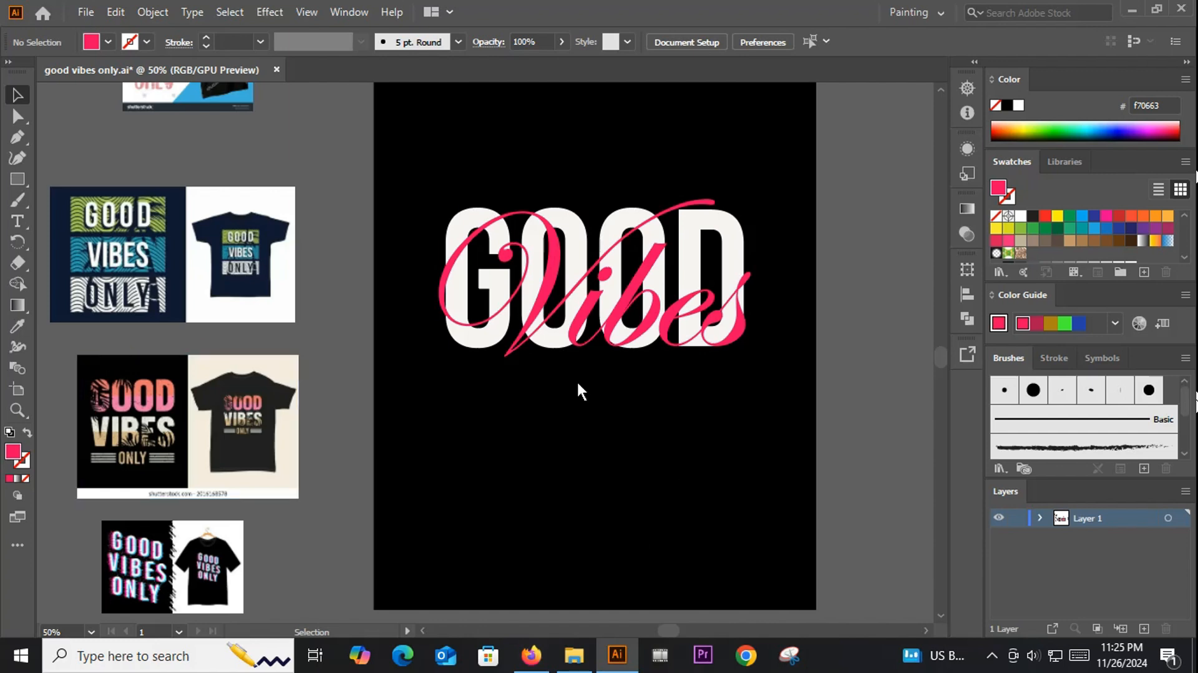
Step: Expand the tool strip to two columns and switch it from the Basic to the Advanced toolset
drag(419, 150, 751, 492)
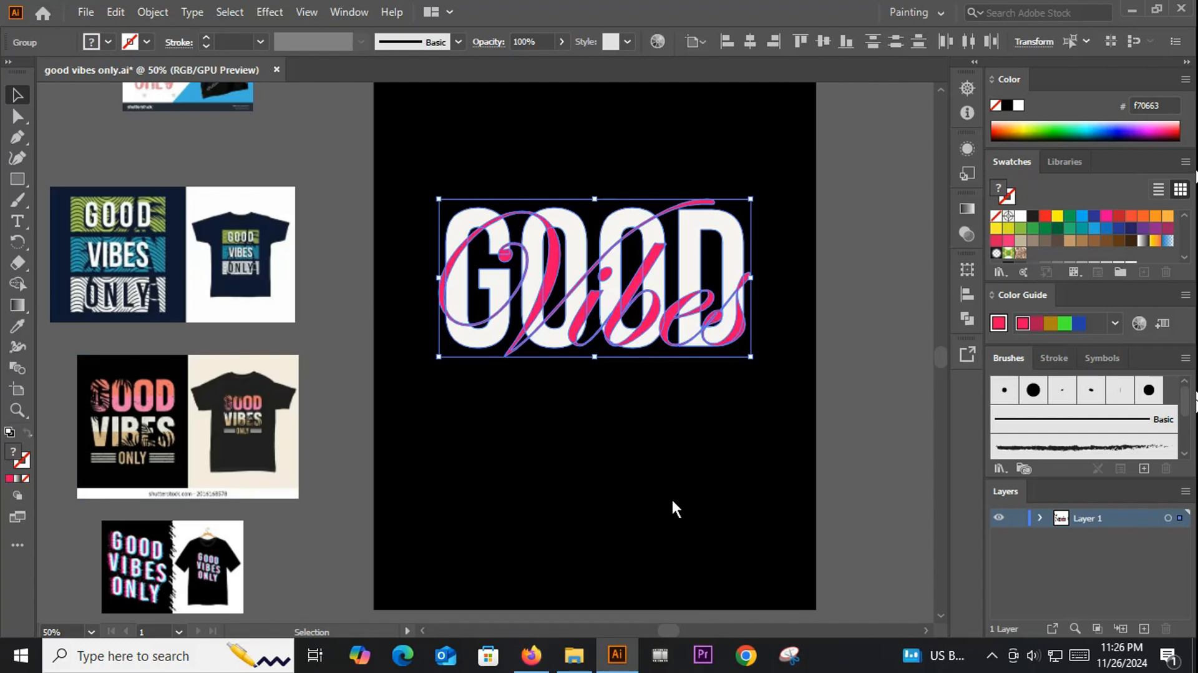
click(7, 62)
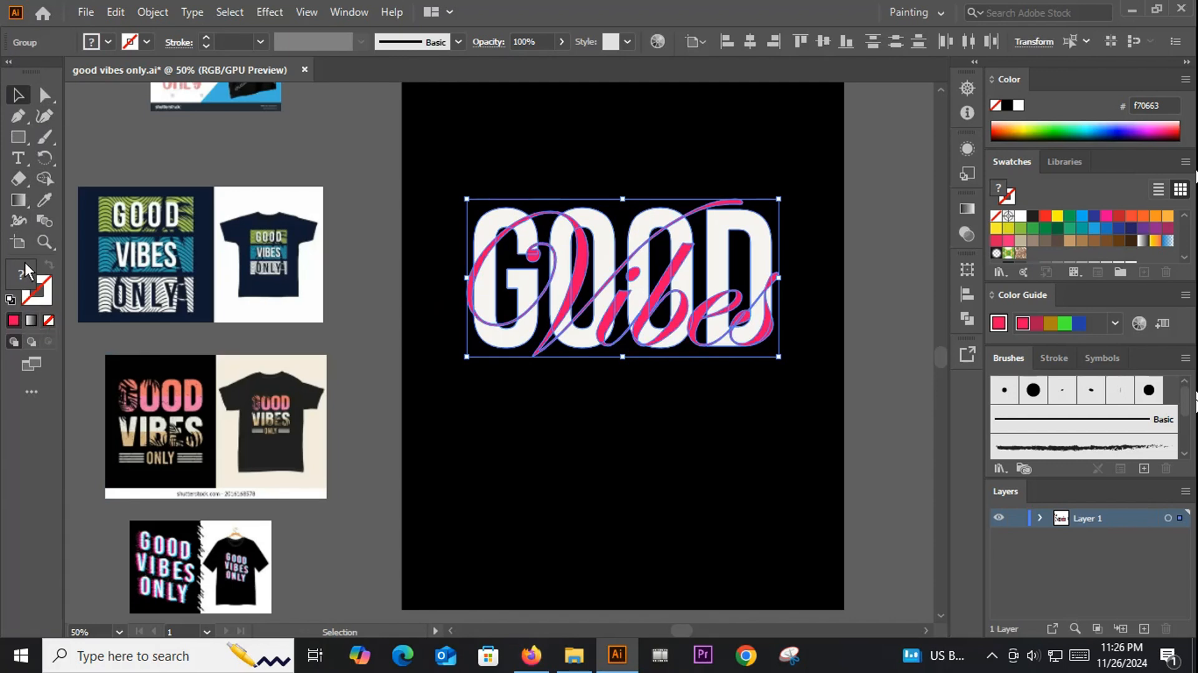
click(43, 292)
scroll(711, 537, up, 2)
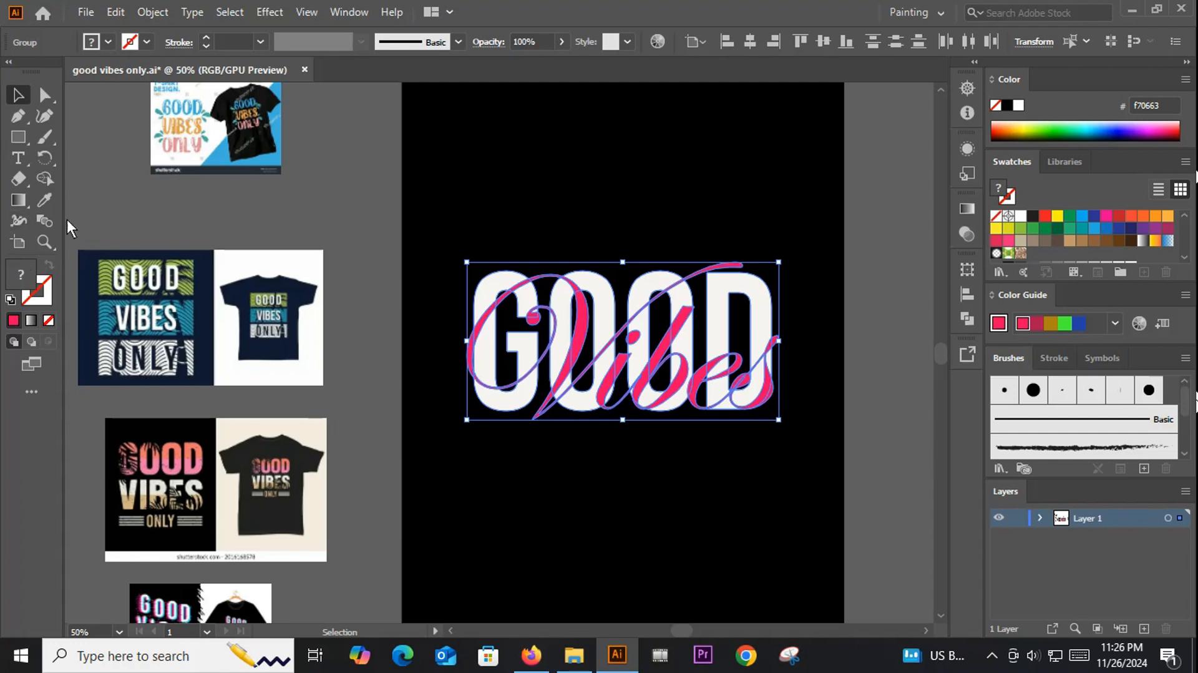
click(343, 14)
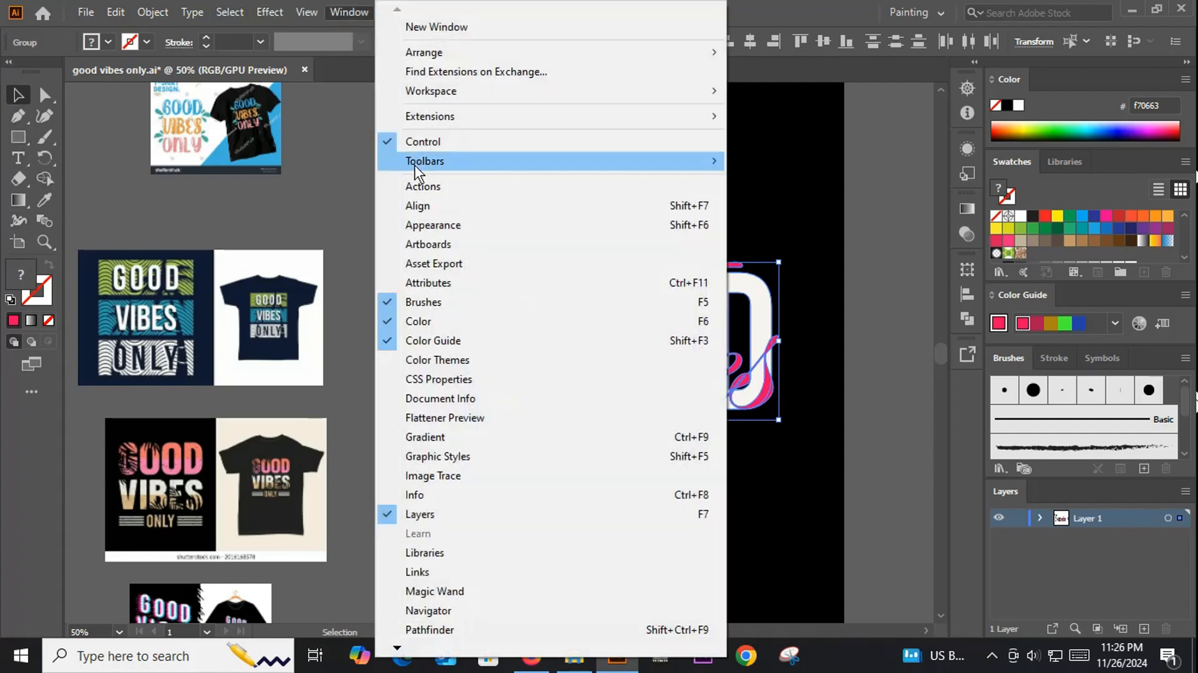
mouse_move(419, 164)
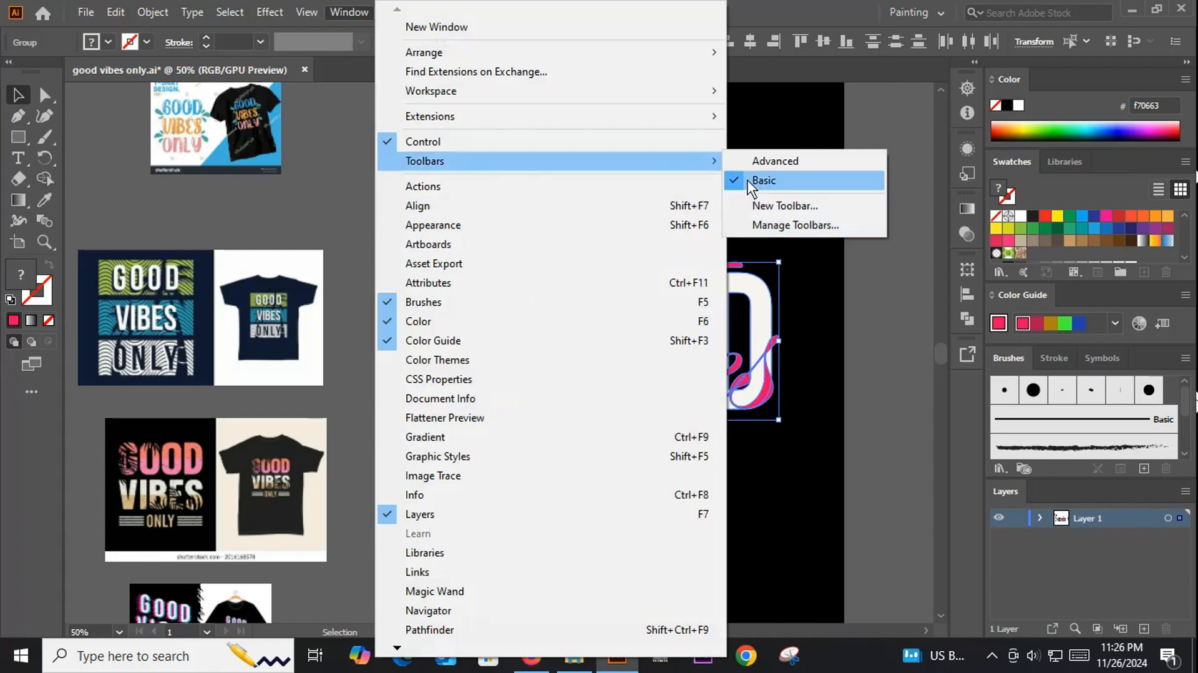
click(774, 164)
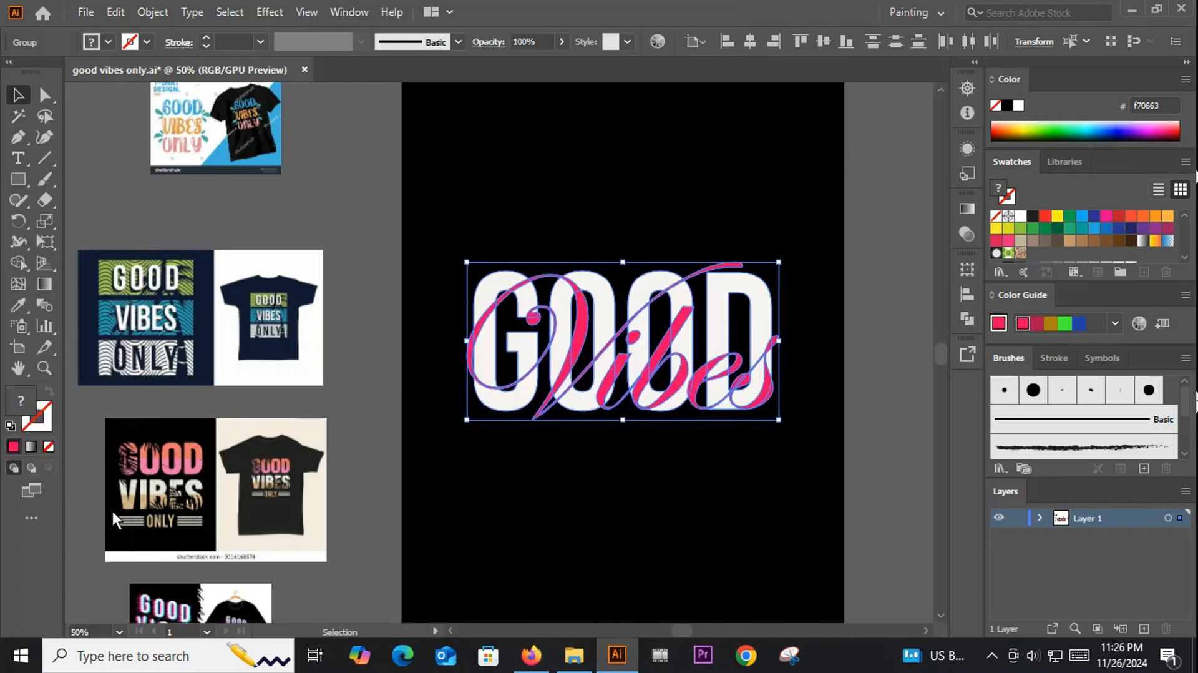
Step: Divide the overlapping GOOD and Vibes shapes with Pathfinder and ungroup the resulting pieces
click(593, 540)
drag(474, 233, 717, 526)
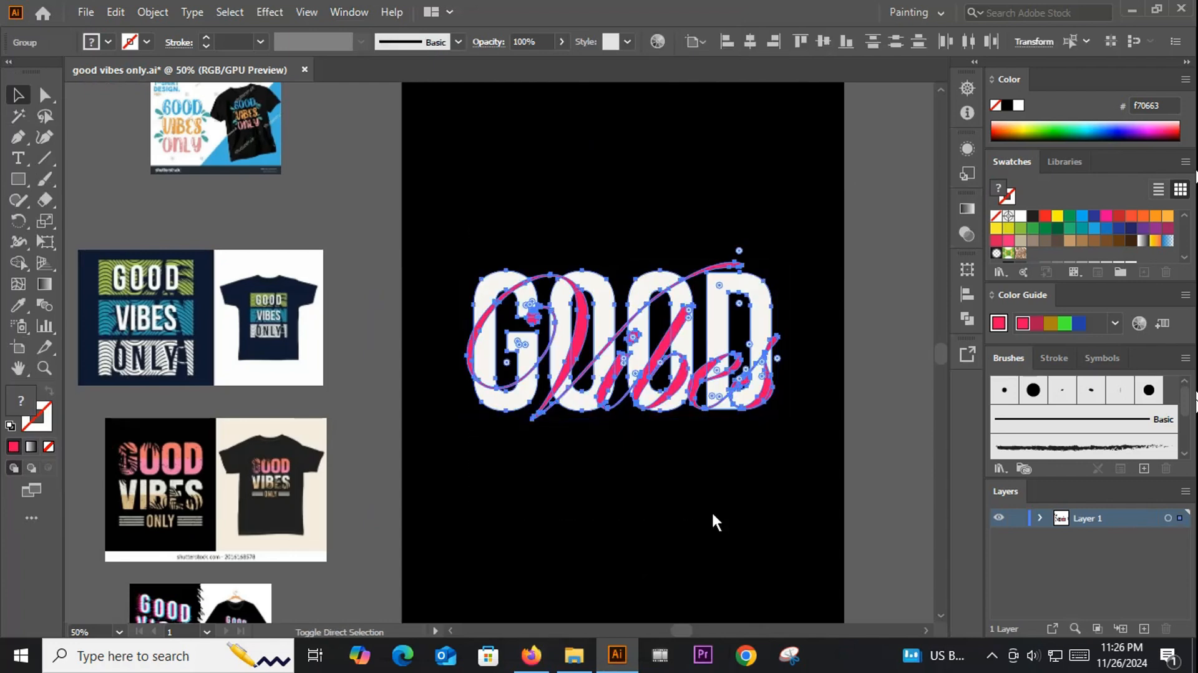
key(ctrl+shift+F9)
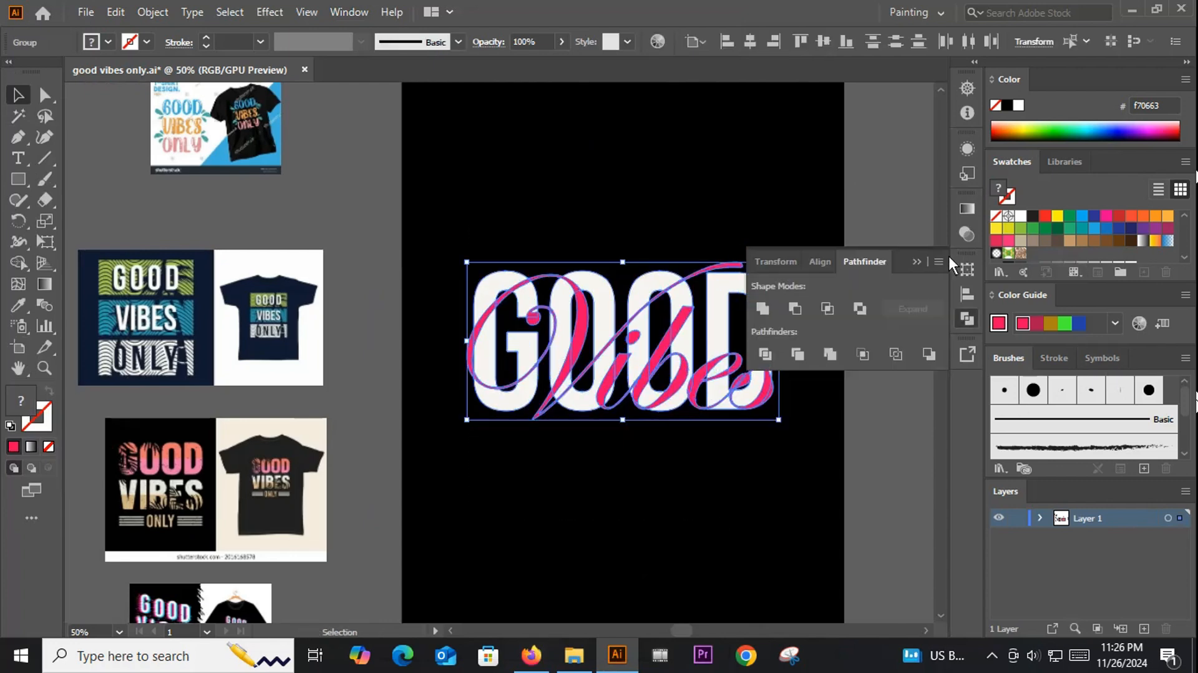
drag(903, 262, 904, 139)
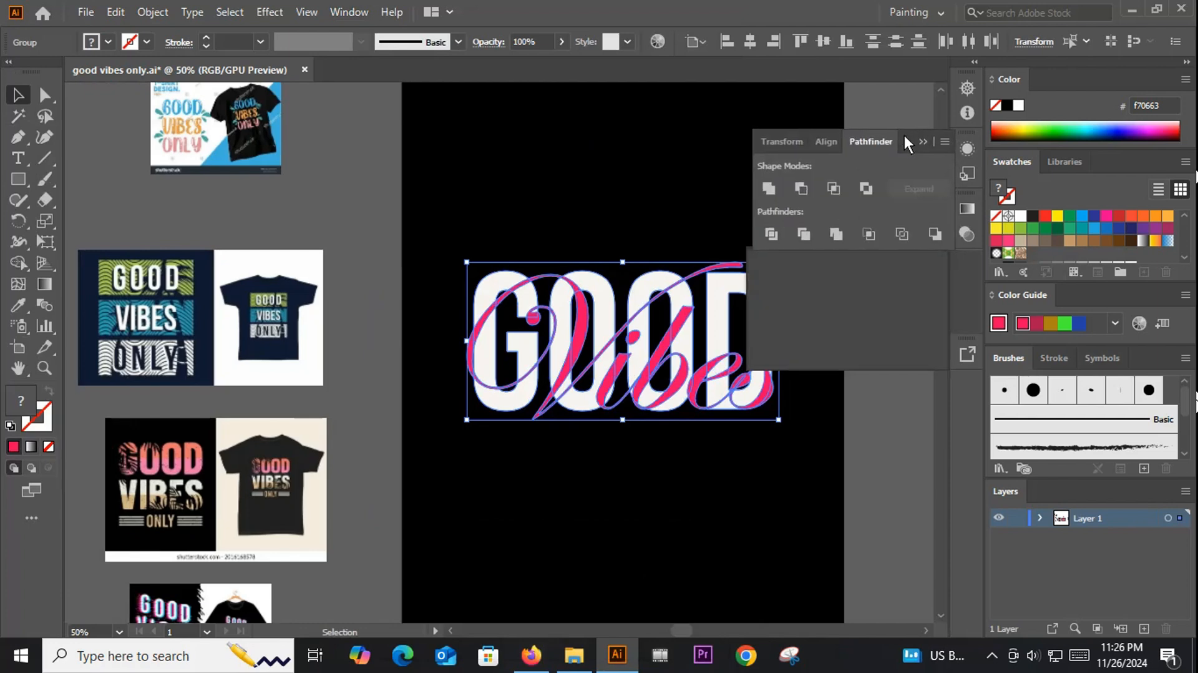
click(773, 235)
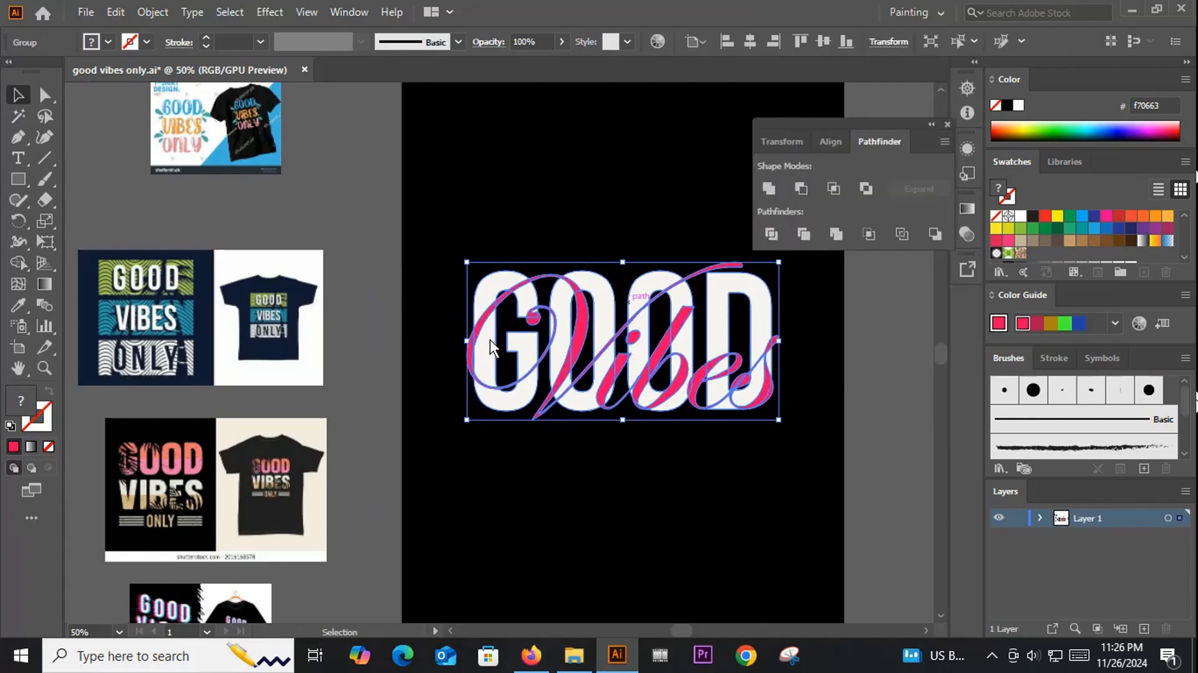
right_click(412, 261)
click(443, 407)
click(608, 483)
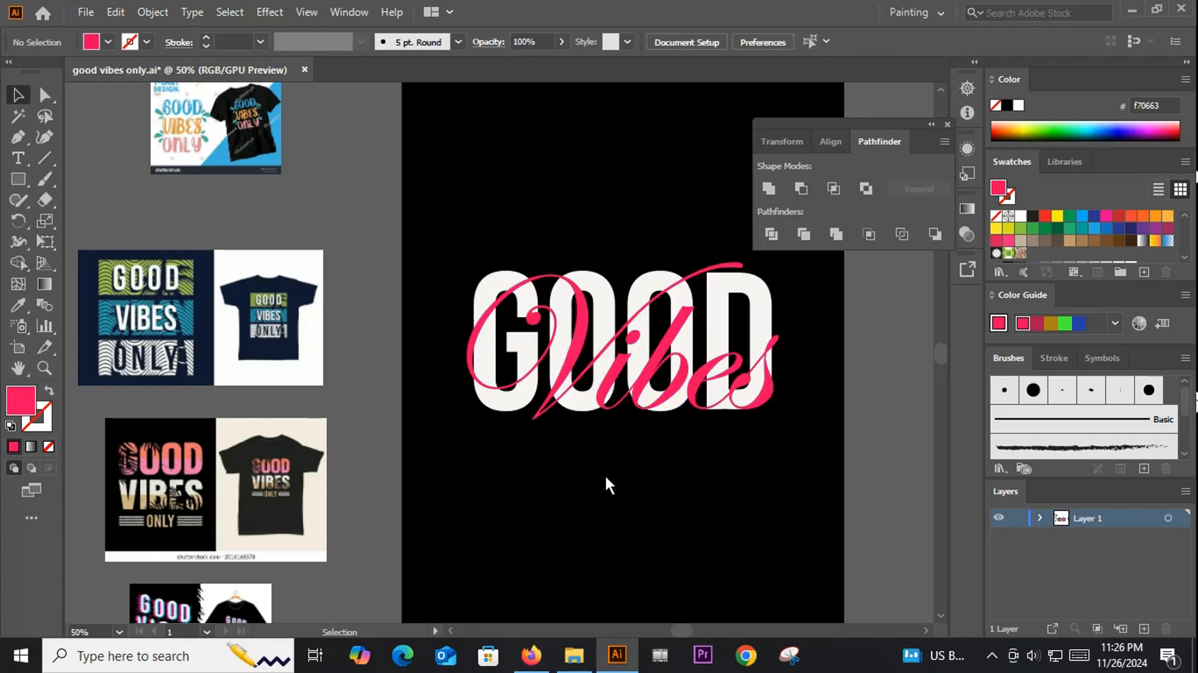
Step: Recolor the piece of the V's loop crossing the G's left stem with the off-white #F7F5F2 sampled from GOOD
scroll(313, 393, right, 5)
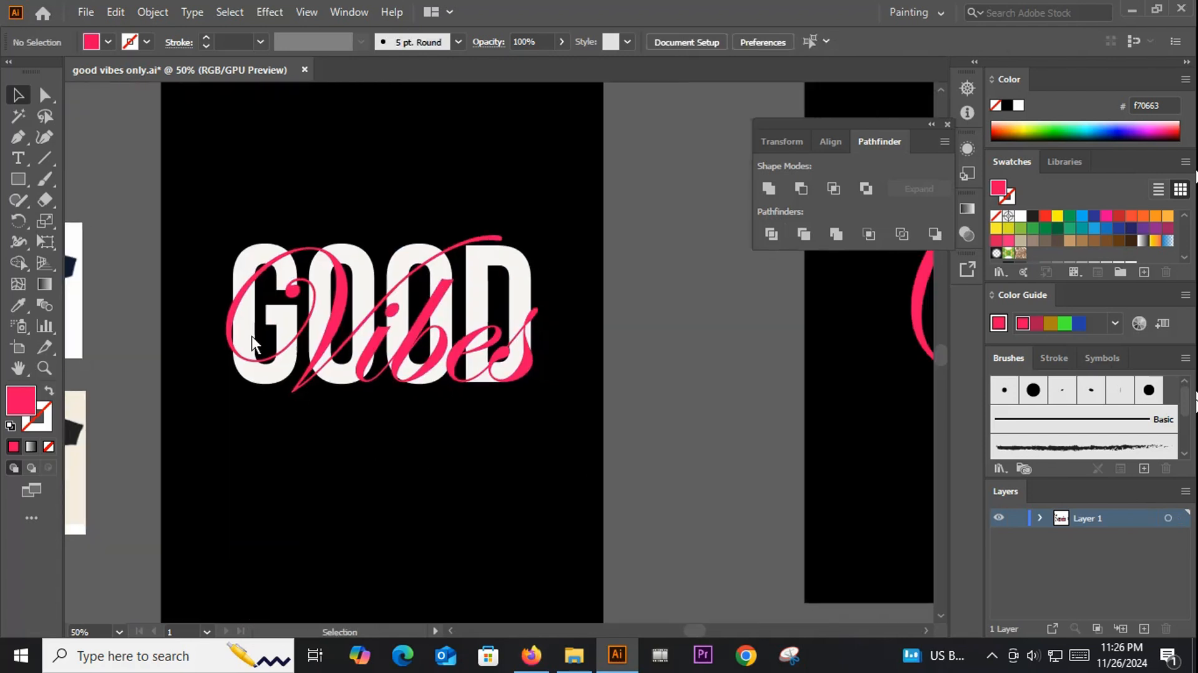
scroll(245, 339, up, 3)
scroll(192, 321, down, 3)
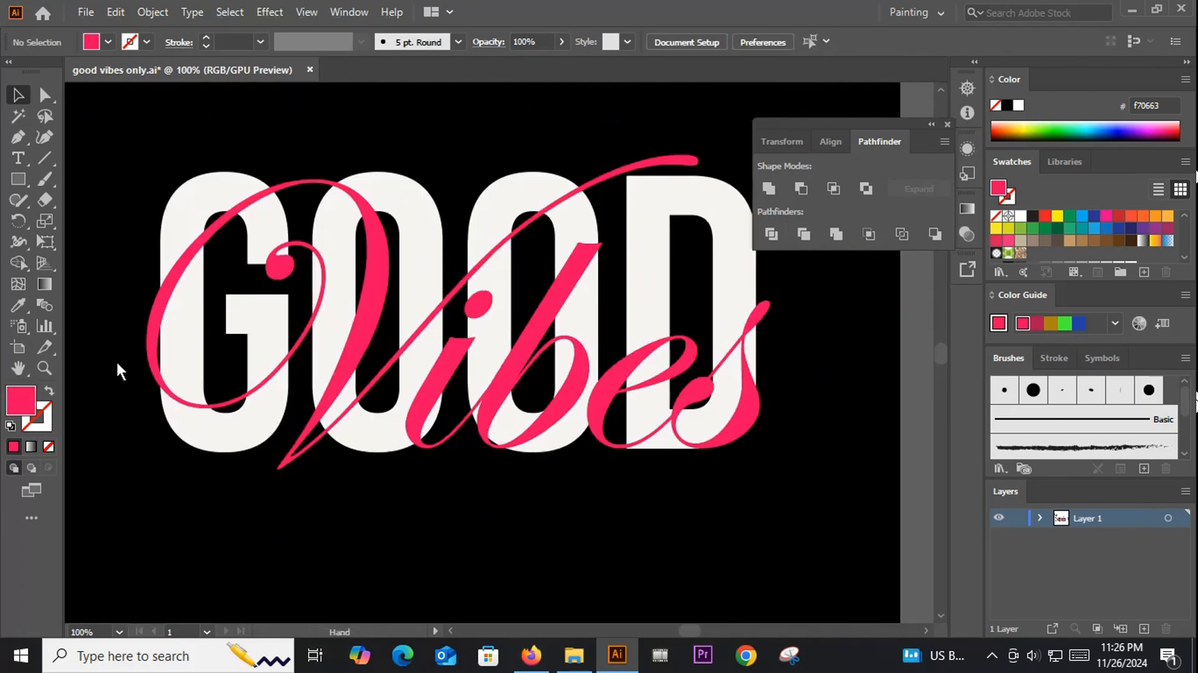
click(195, 329)
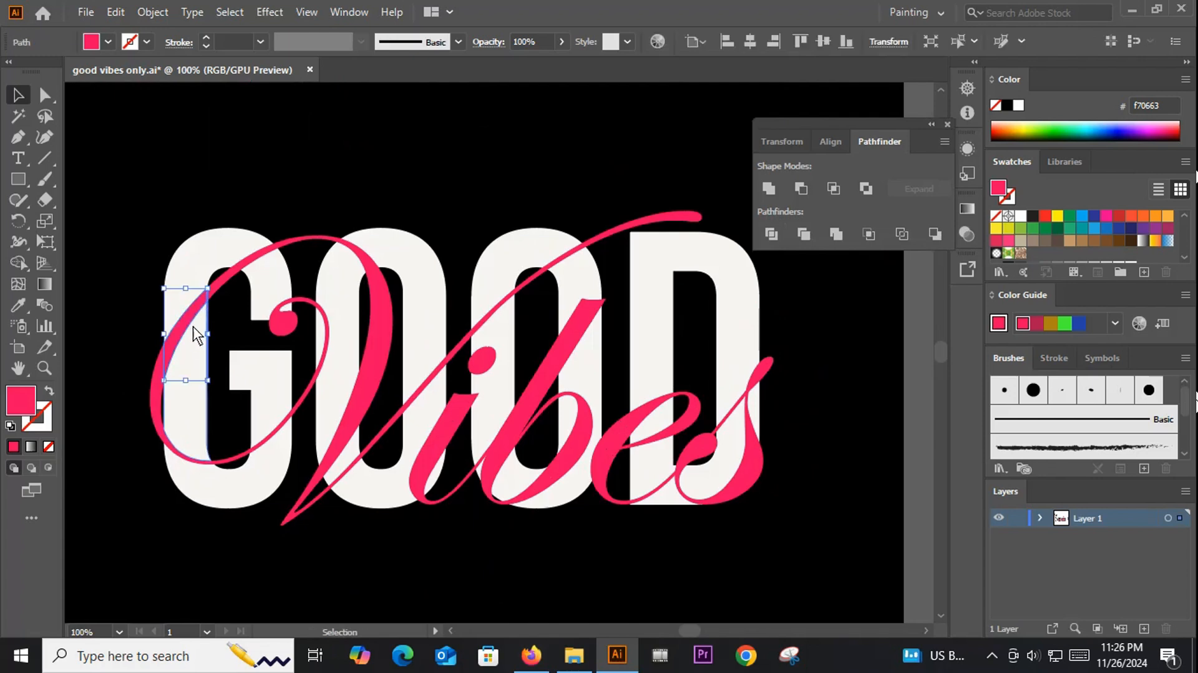
scroll(196, 331, up, 2)
scroll(197, 333, down, 1)
key(i)
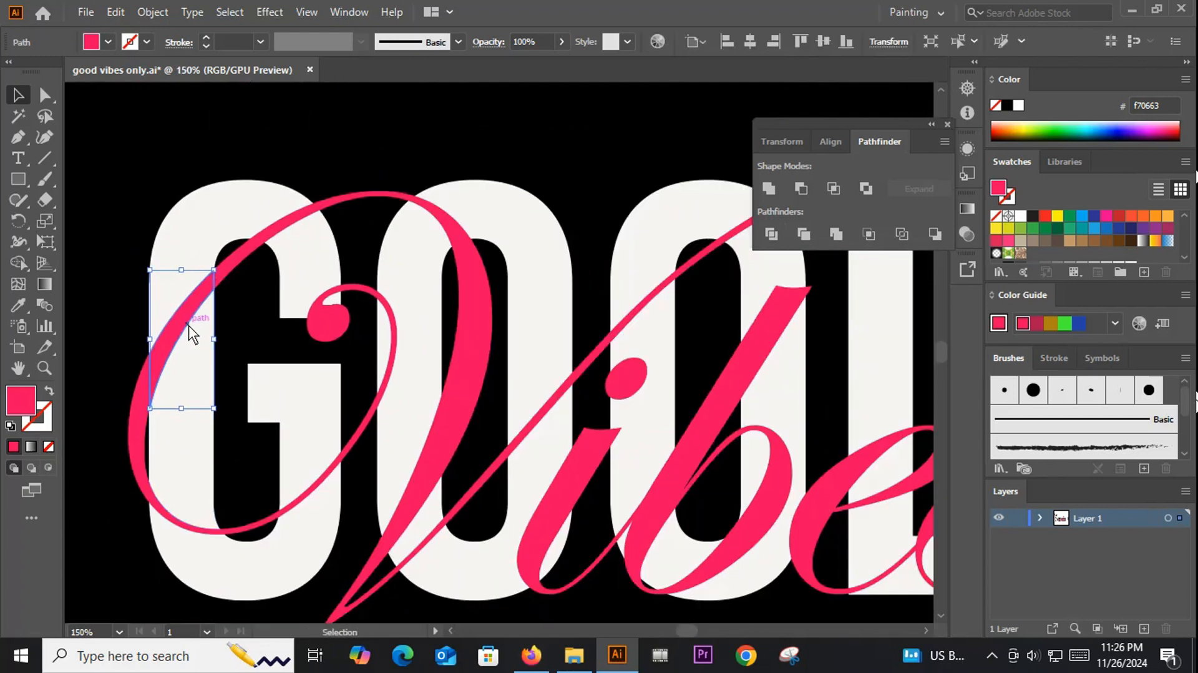
click(195, 247)
click(10, 94)
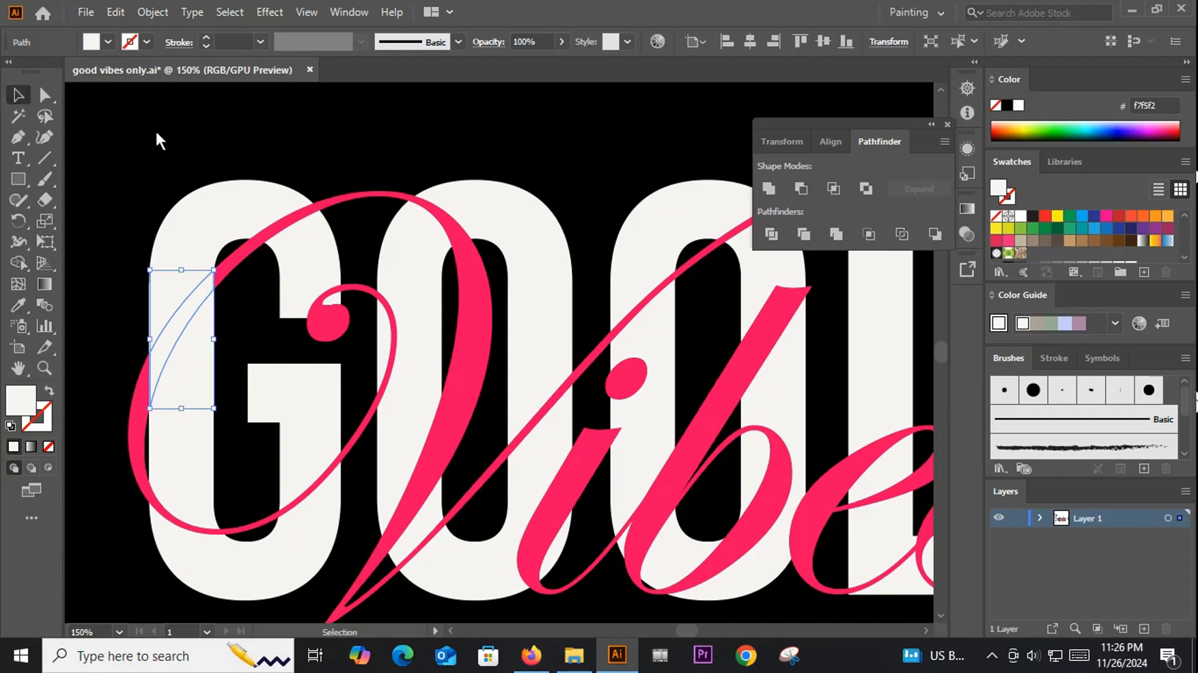
key(ctrl+shift+a)
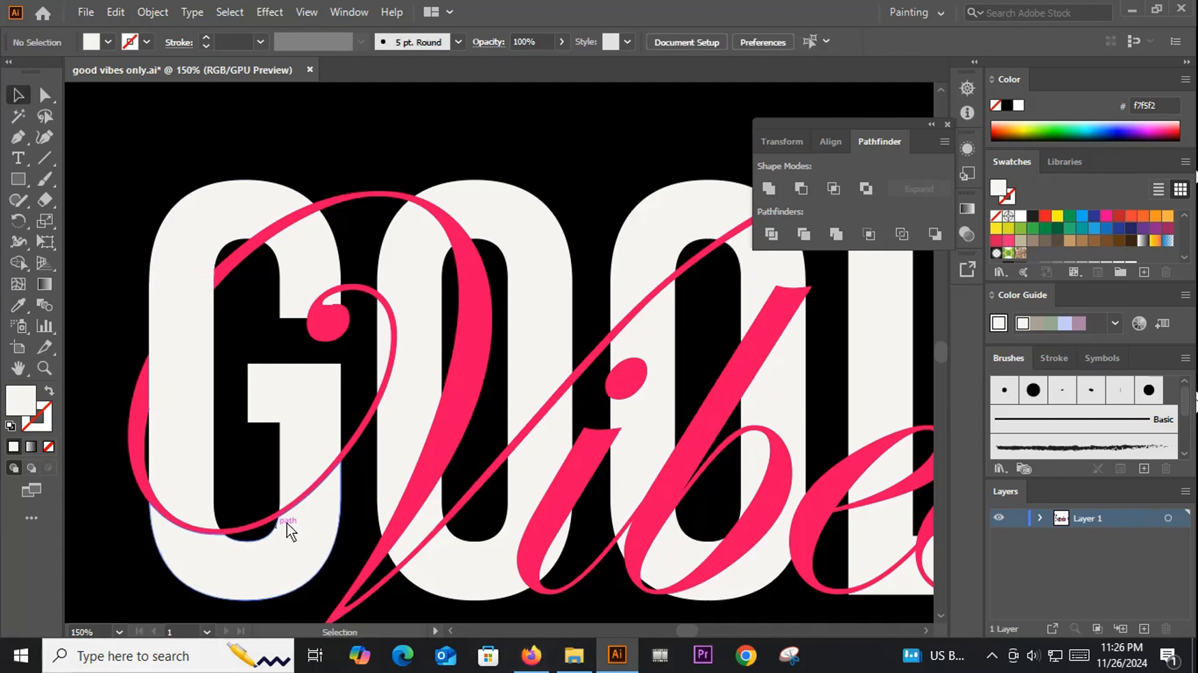
Step: Recolor the thin V-loop piece crossing the G's lower right stem with GOOD's off-white #F7F5F2
click(325, 485)
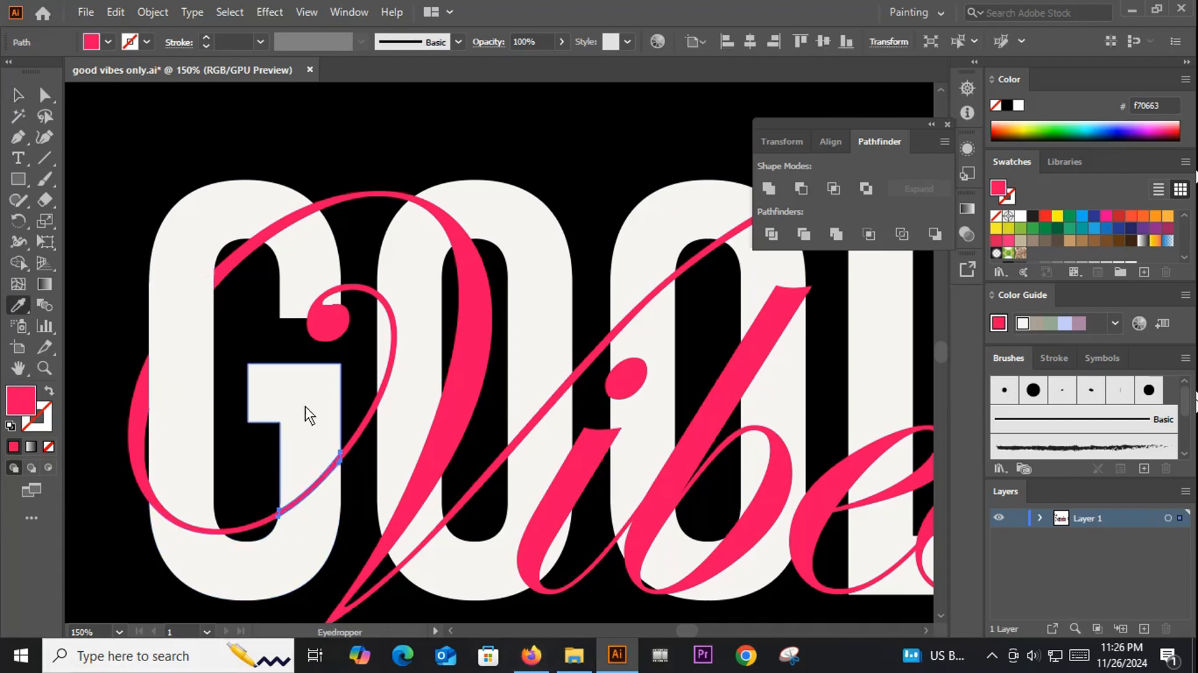
key(i)
click(21, 94)
key(ctrl+shift+a)
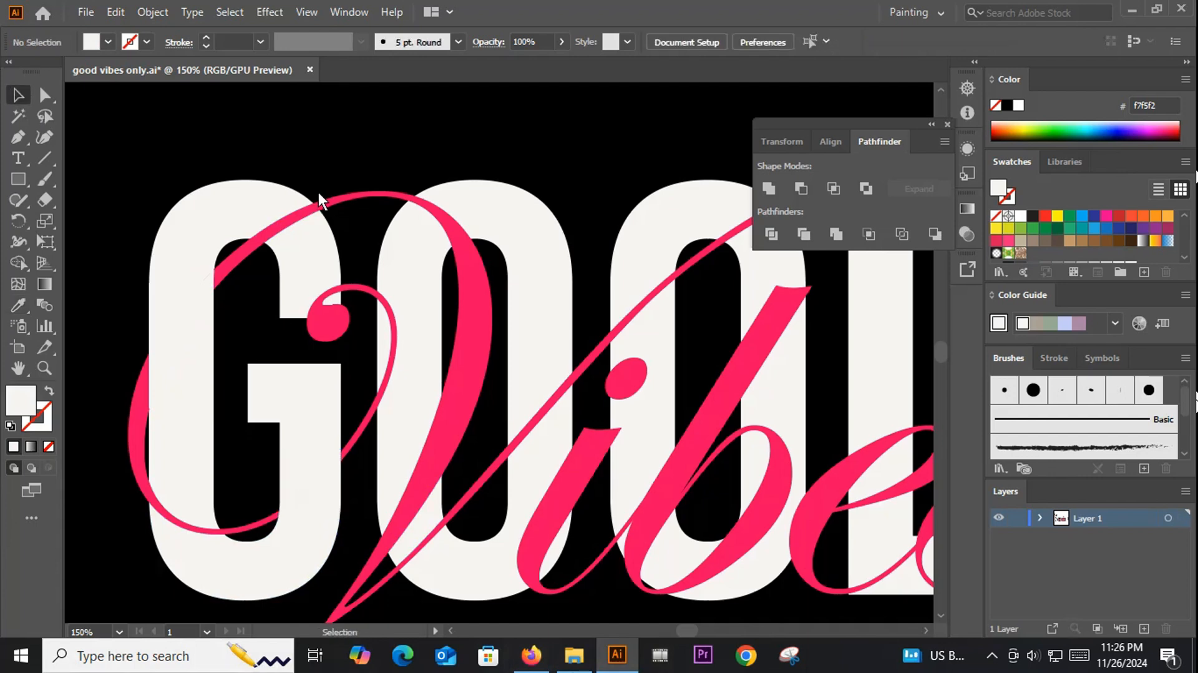
Step: Try recoloring the V-loop piece crossing the G's upper curve with off-white #F7F5F2 and undo it
scroll(329, 201, down, 1)
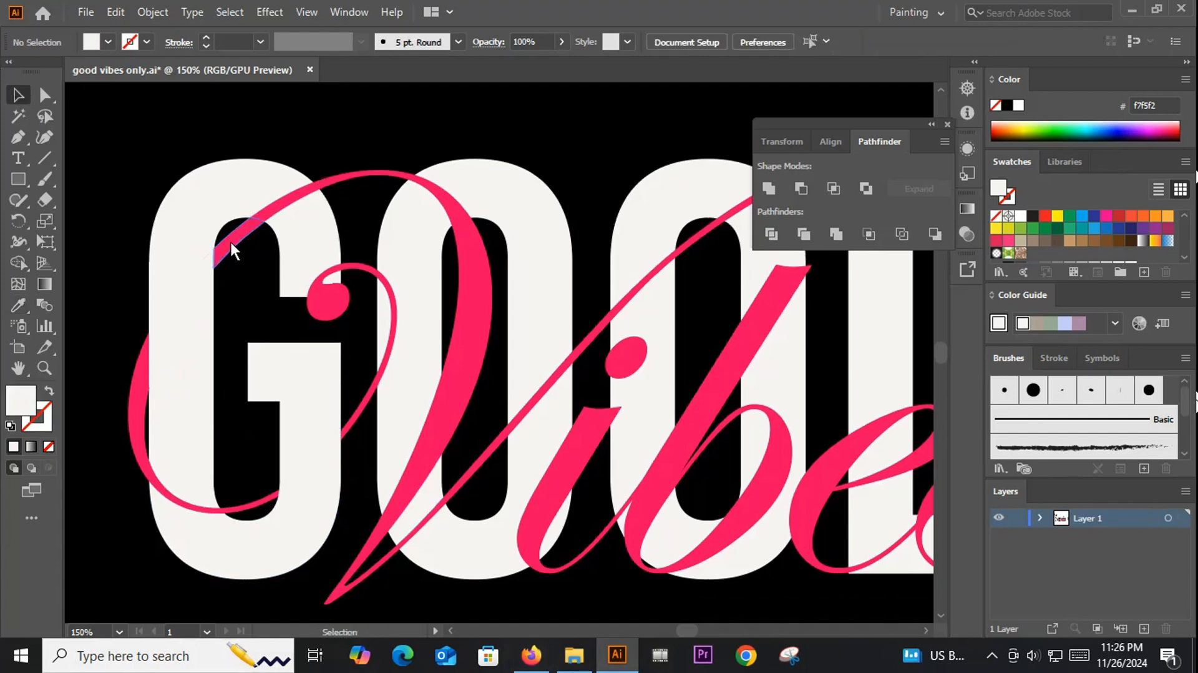
click(273, 215)
key(i)
click(278, 201)
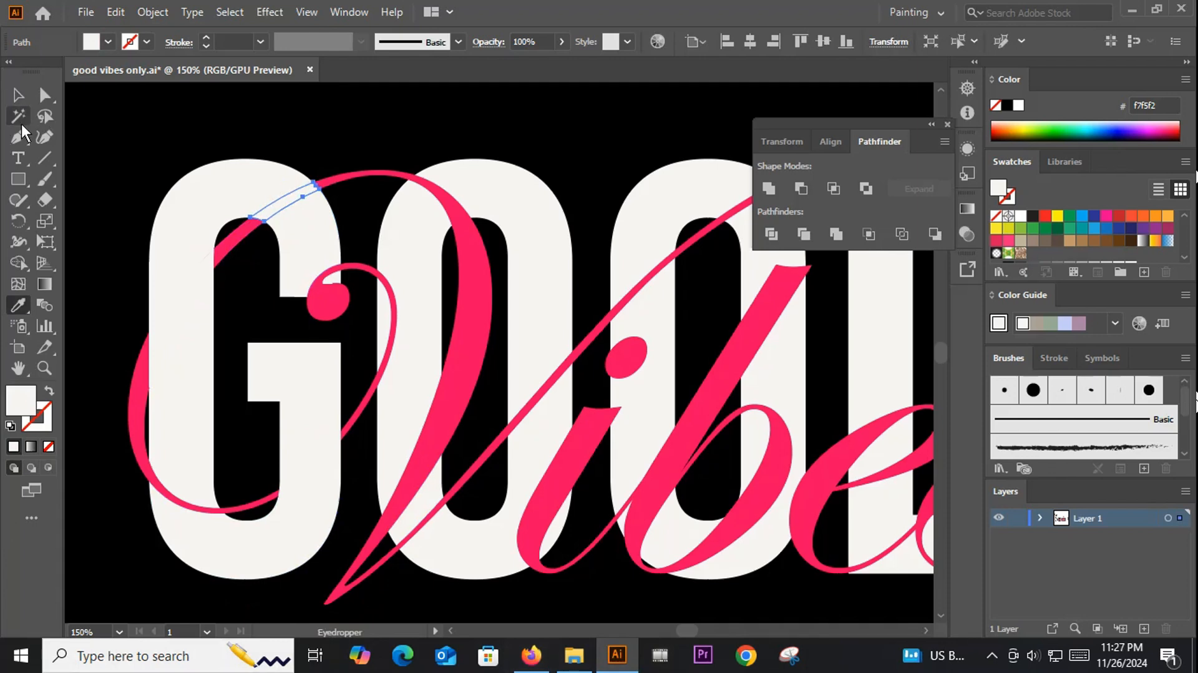
click(17, 97)
click(402, 161)
key(a)
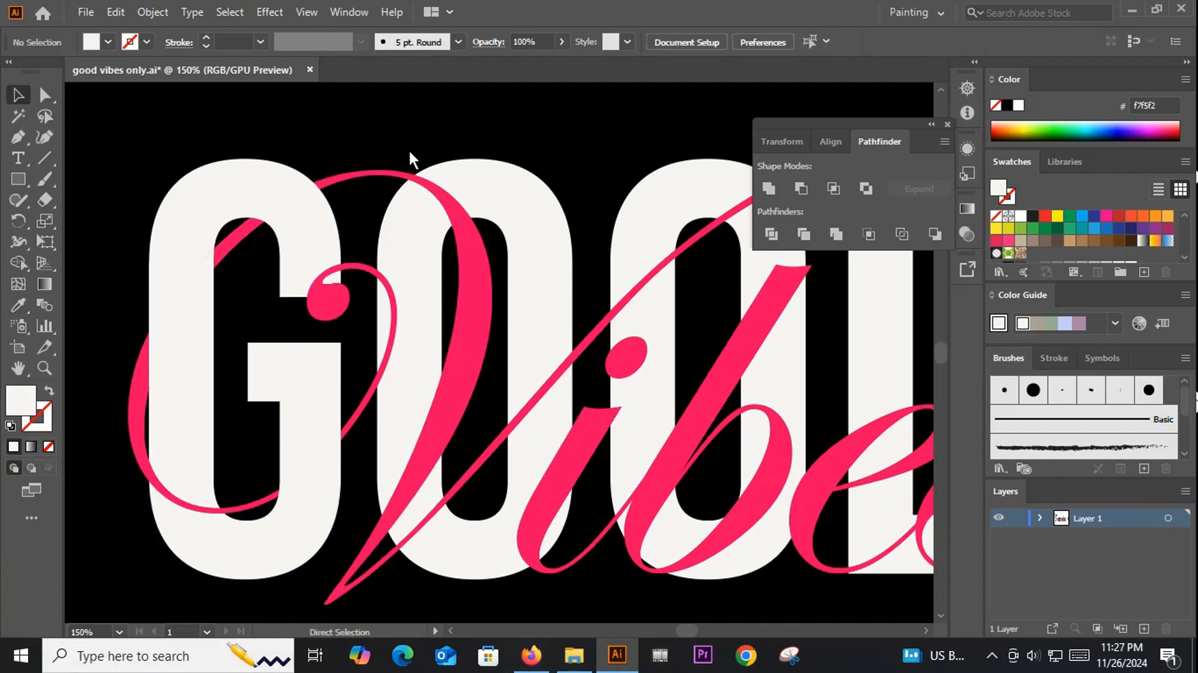
key(ctrl+z)
click(395, 139)
scroll(348, 193, down, 1)
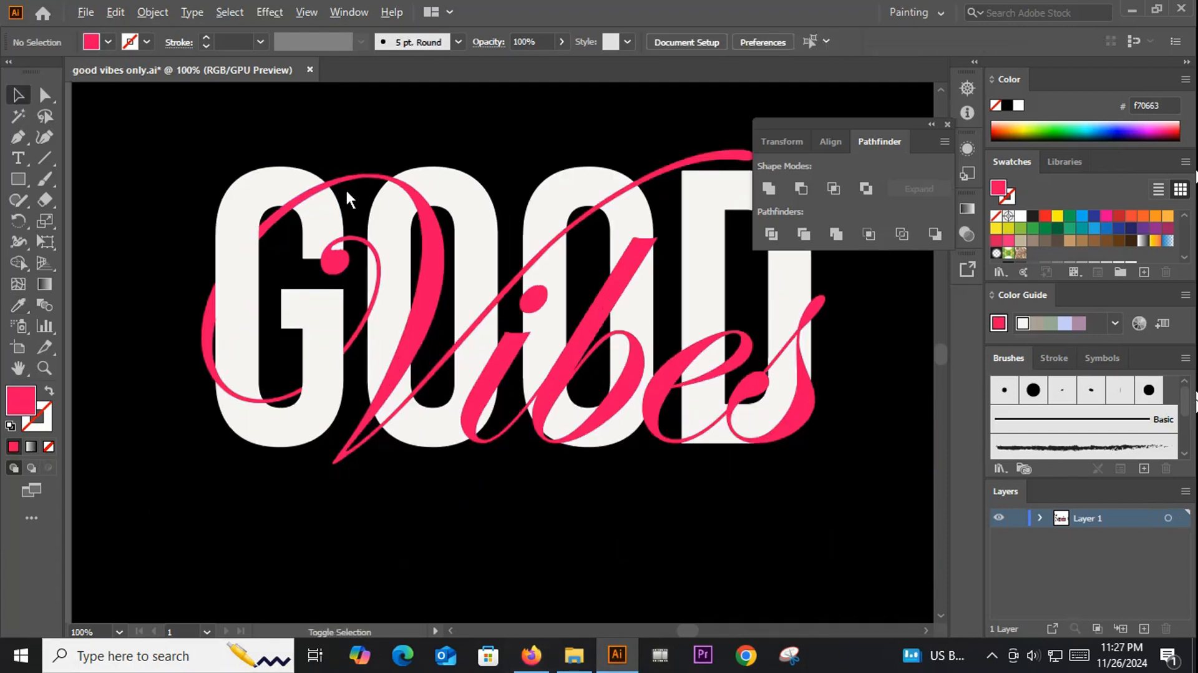
Step: Recolor the V piece crossing the upper curve of the first O with GOOD's off-white #F7F5F2
scroll(412, 225, up, 2)
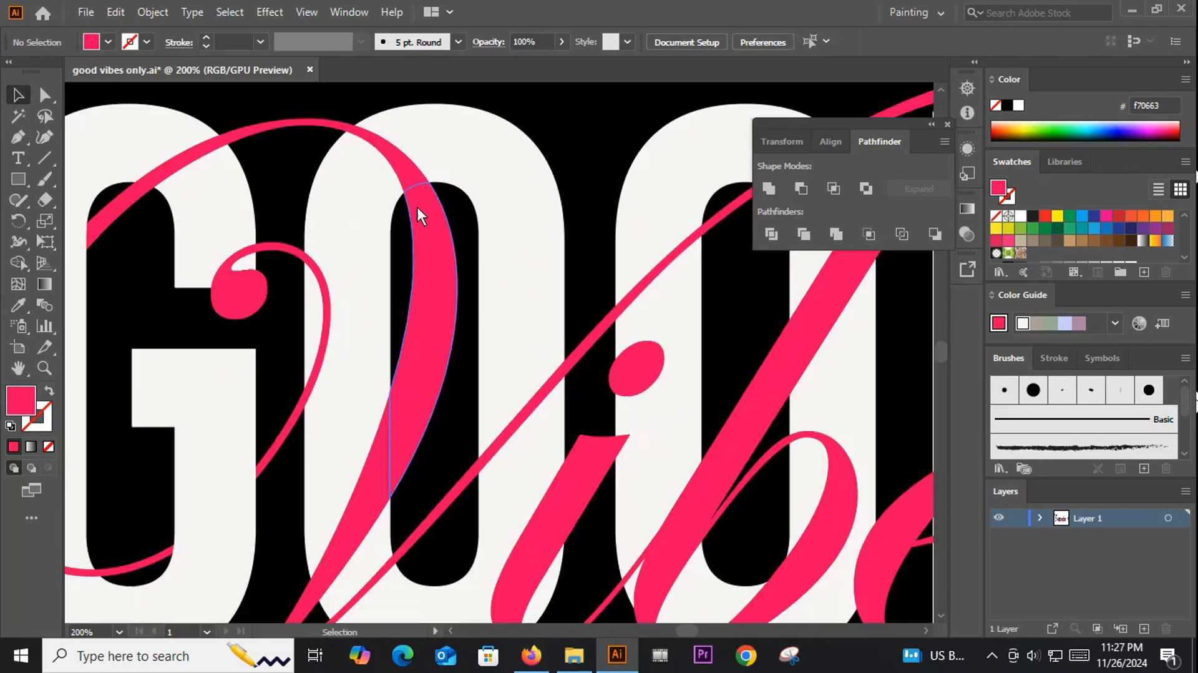
click(403, 161)
key(i)
click(474, 118)
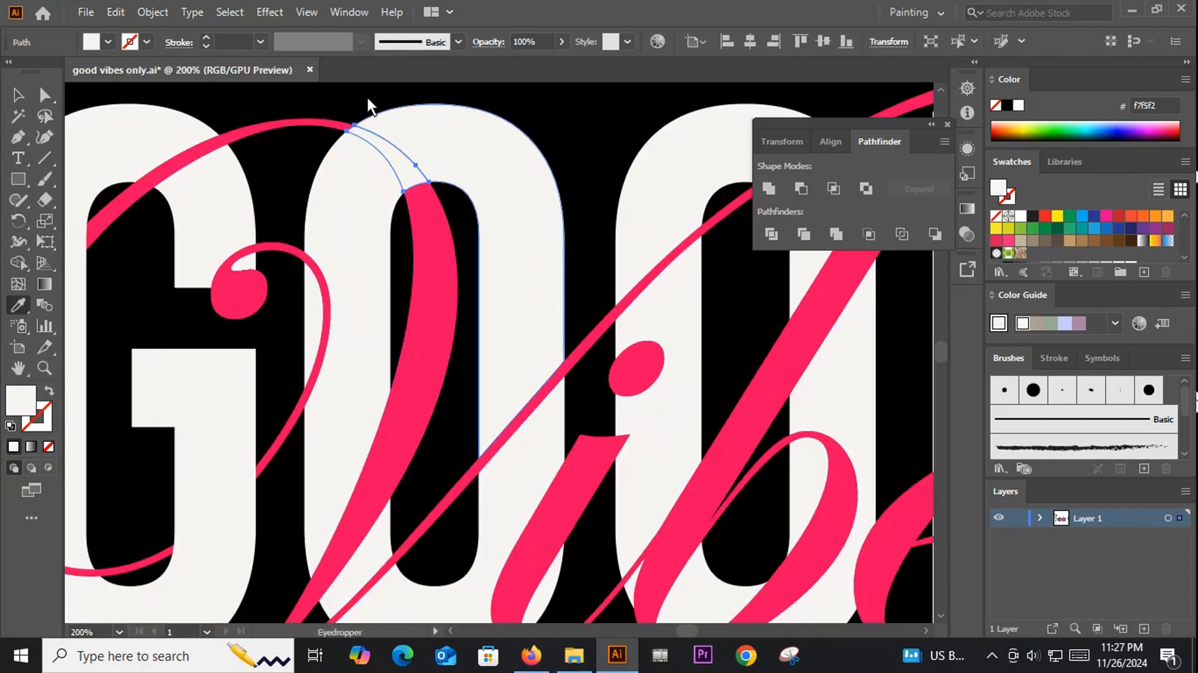
key(v)
scroll(301, 234, down, 2)
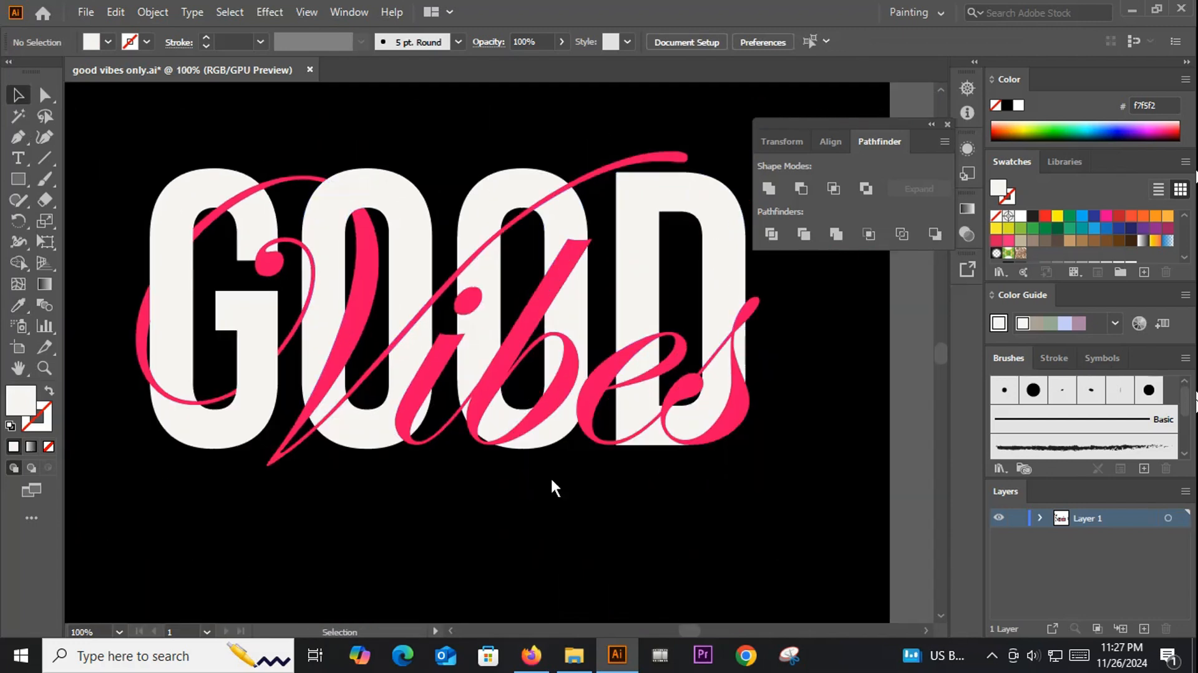
Step: Recolor the thick V-stroke piece crossing the left stem of the first O with GOOD's off-white #F7F5F2
scroll(523, 526, down, 1)
click(328, 339)
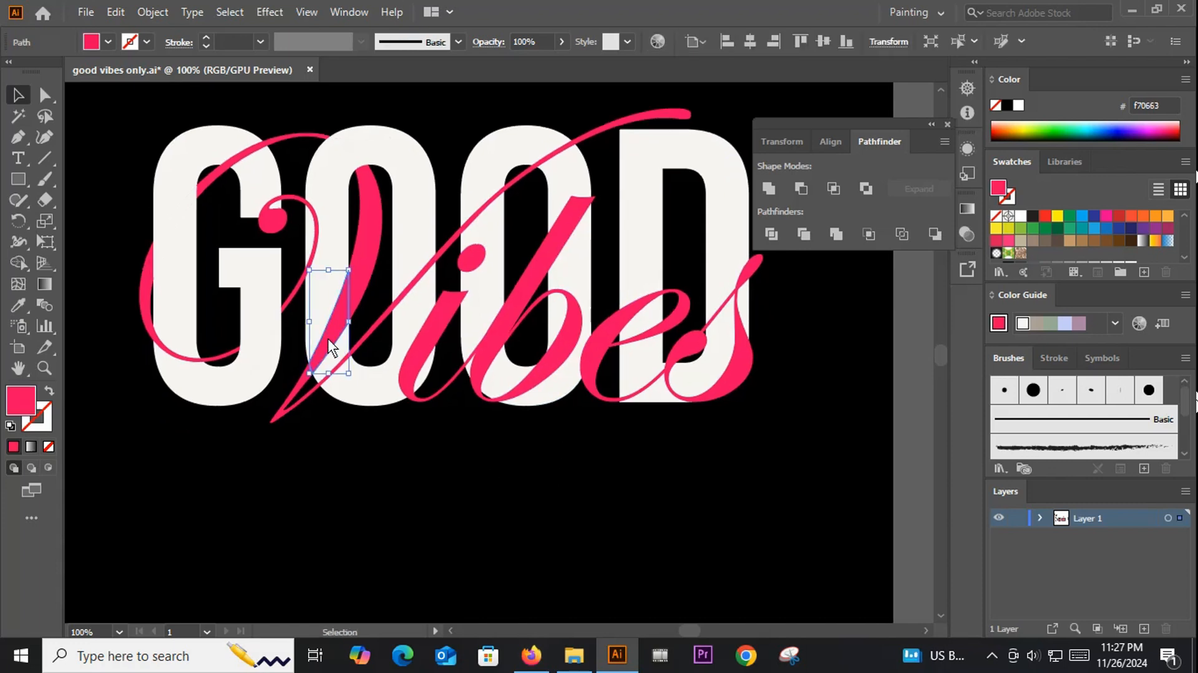
key(i)
click(329, 271)
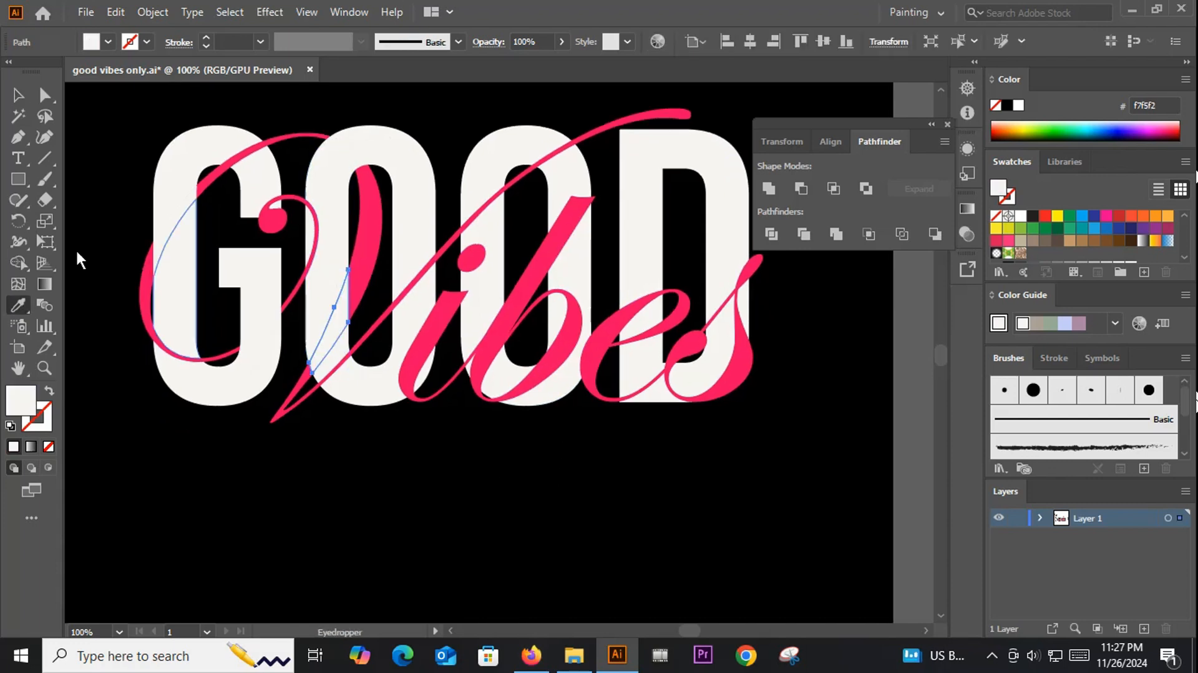
click(25, 96)
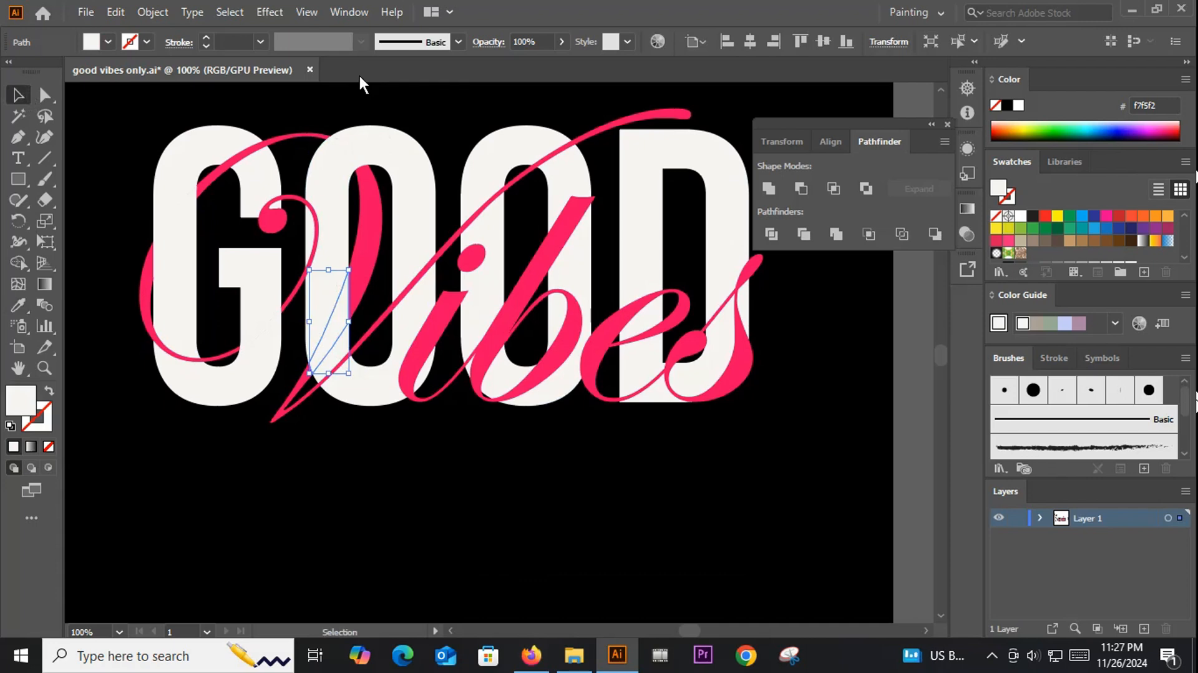
Step: Try recoloring the thin V-loop piece crossing the left stem of the first O with off-white #F7F5F2 and undo it
click(317, 225)
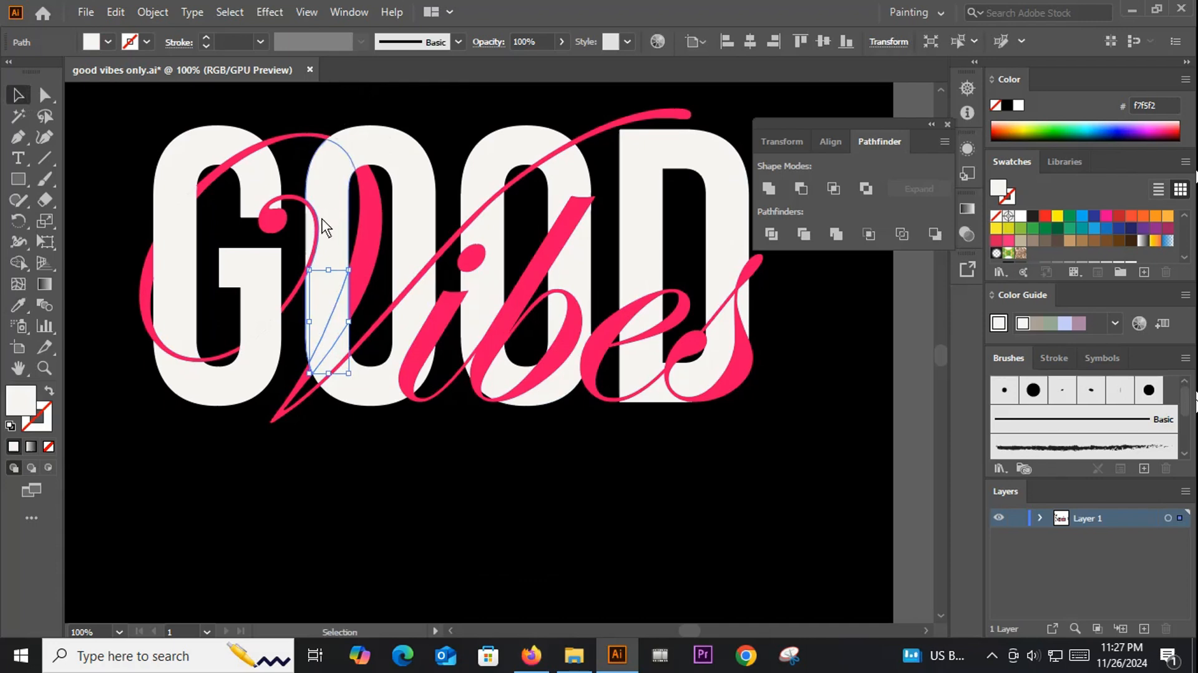
key(i)
click(336, 187)
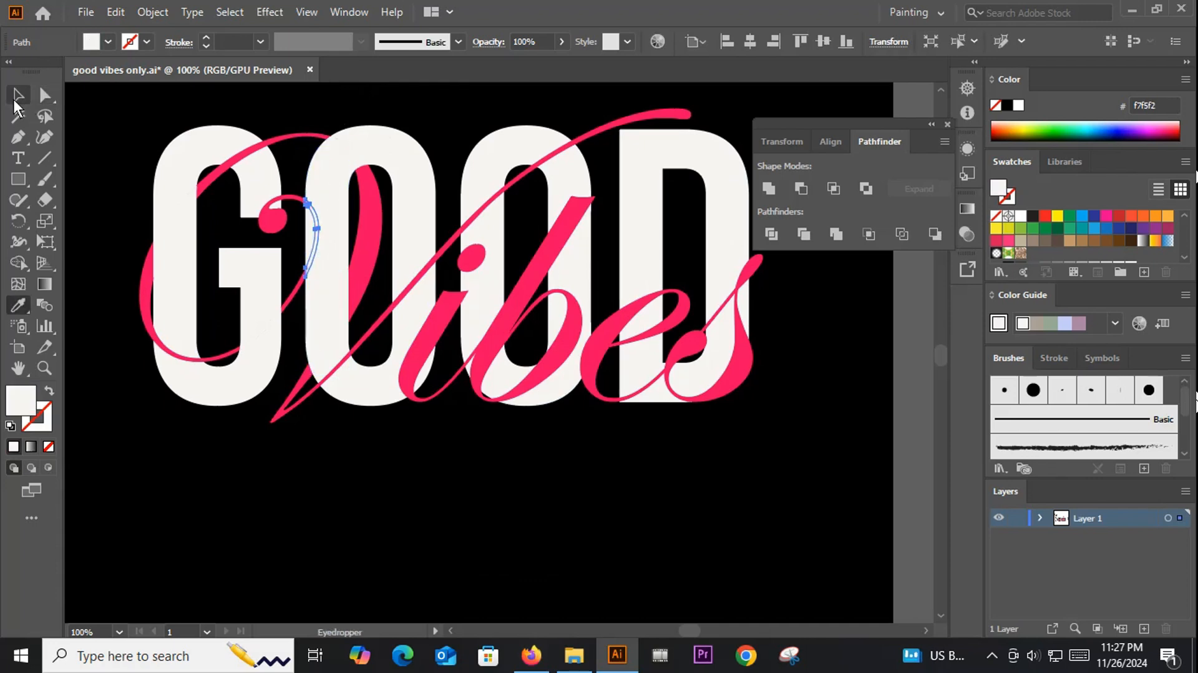
click(18, 94)
click(127, 114)
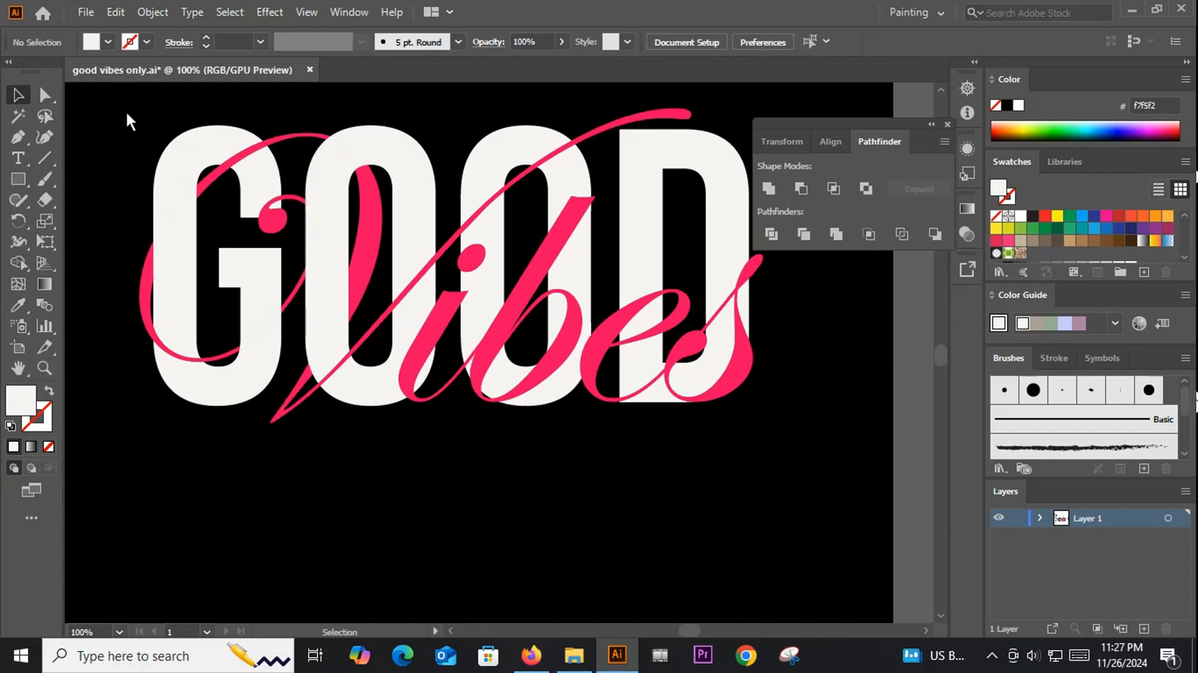
key(ctrl+z)
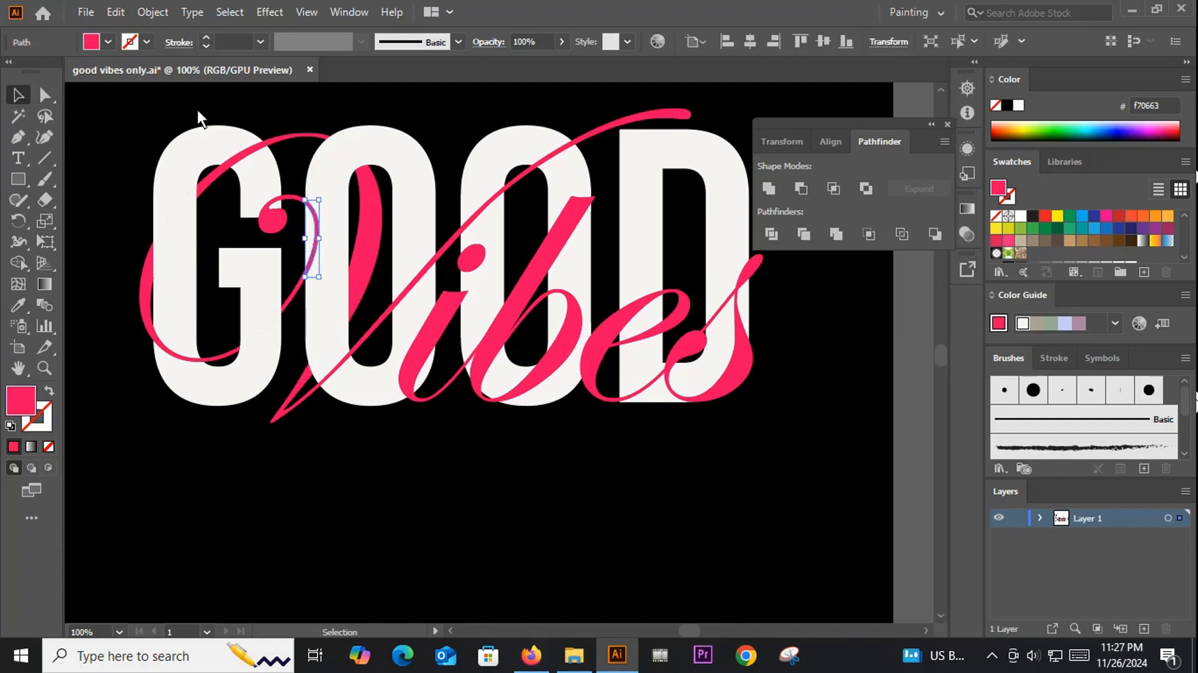
click(195, 112)
Step: Try recoloring the thin V-stroke piece crossing the lower left curve of the first O with off-white #F7F5F2 and undo it
drag(403, 494, 316, 491)
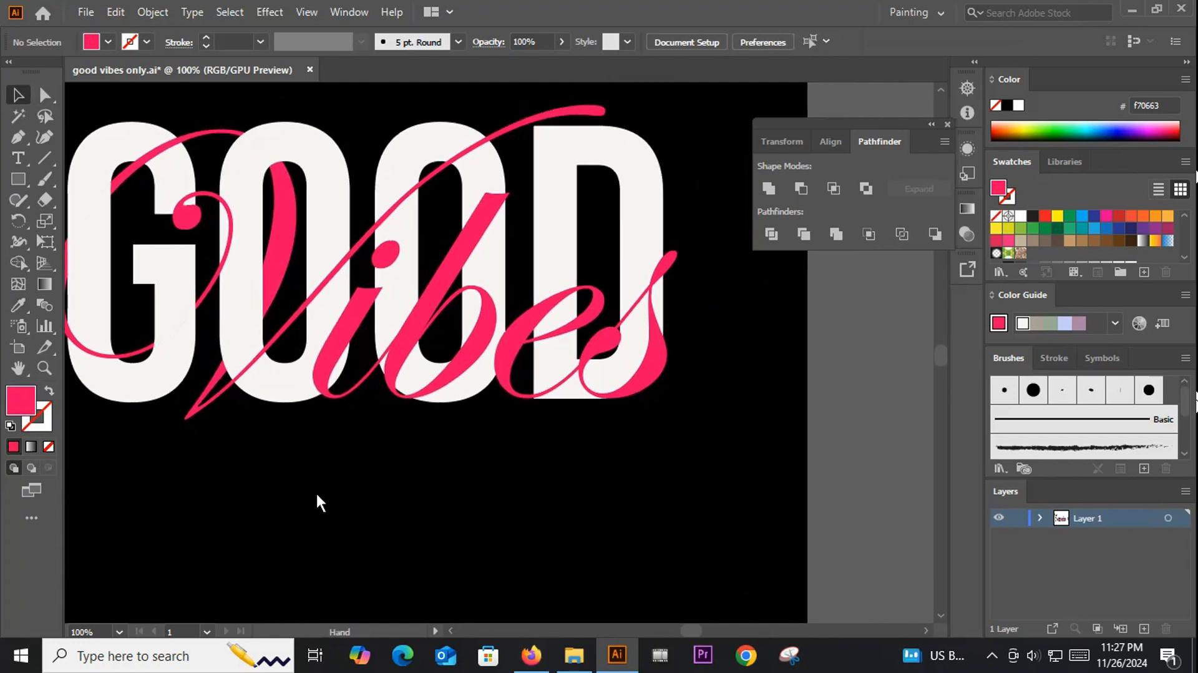
scroll(267, 432, up, 1)
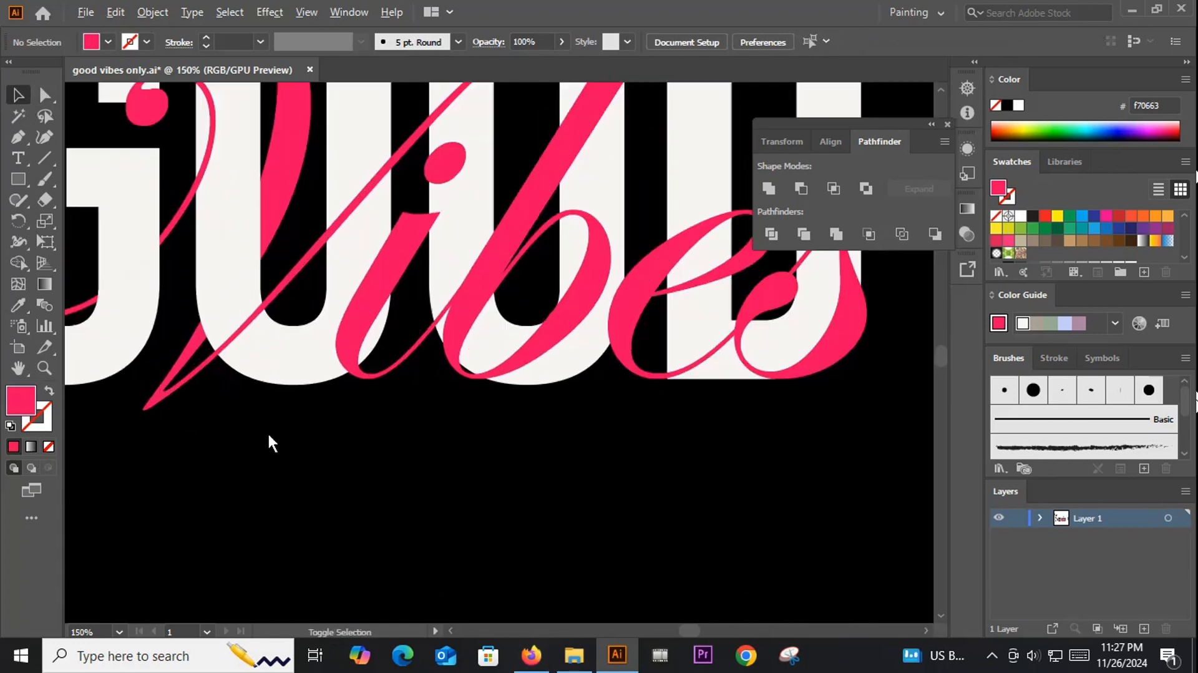
click(247, 322)
key(i)
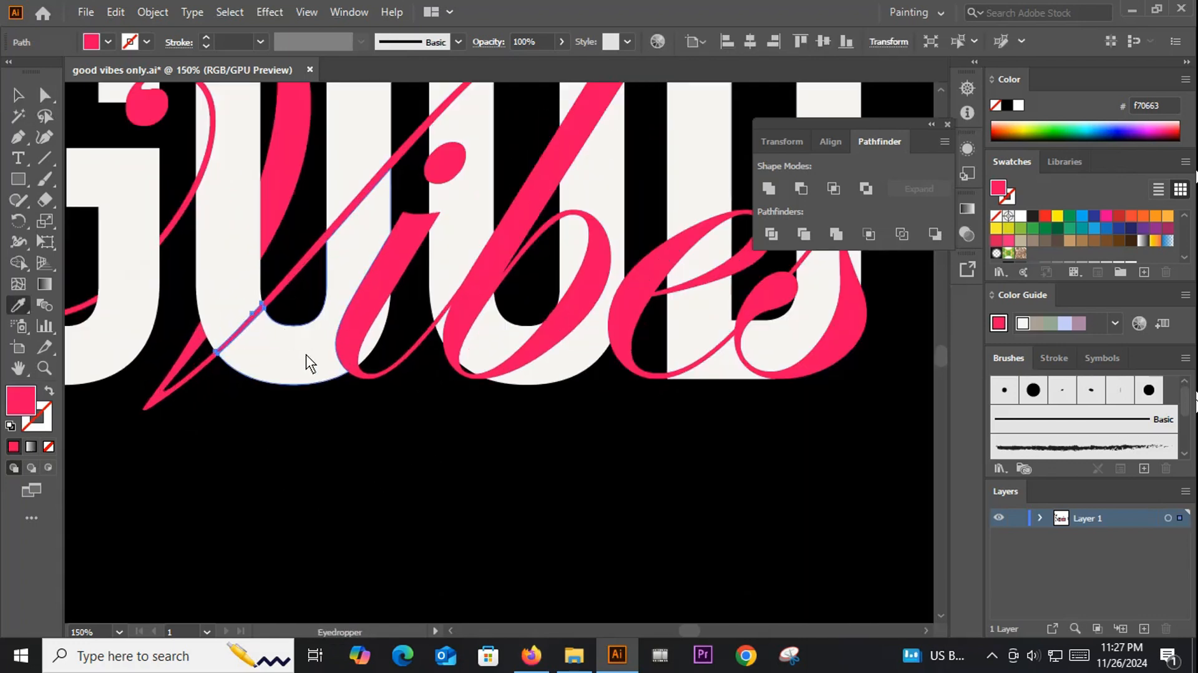
click(306, 354)
click(17, 97)
click(396, 550)
scroll(397, 549, down, 1)
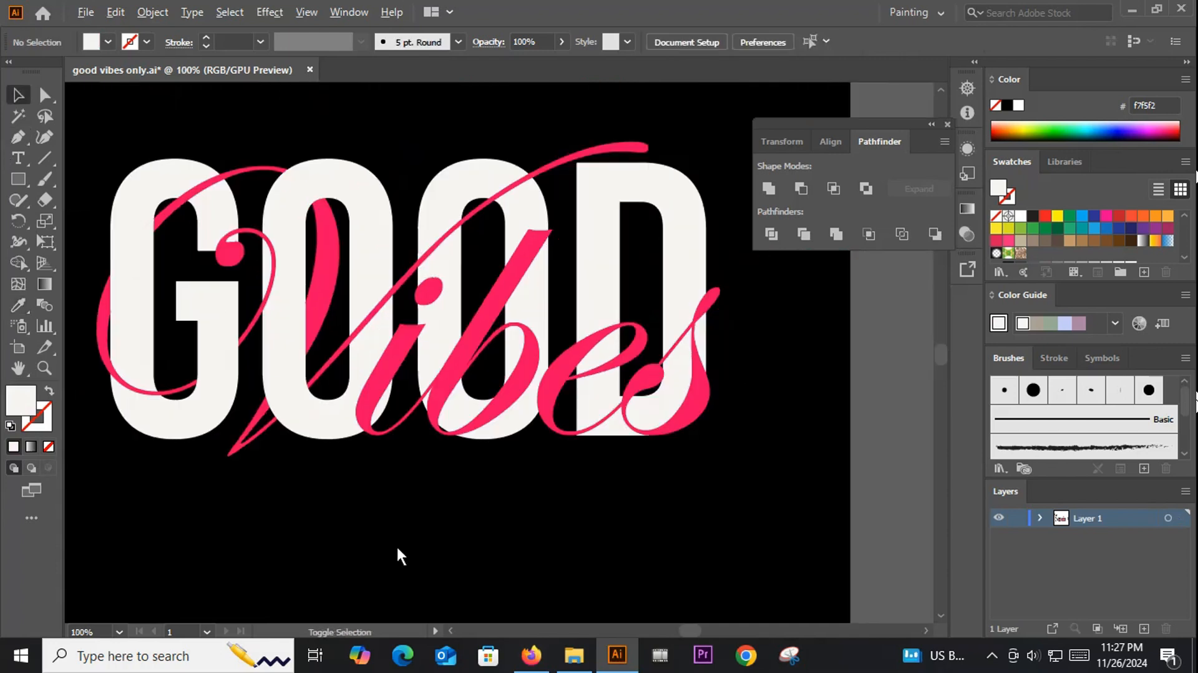
key(ctrl+z)
click(490, 557)
Step: Recolor the thin V-stroke piece crossing the right stem of the first O with GOOD's off-white #F7F5F2
scroll(437, 449, down, 1)
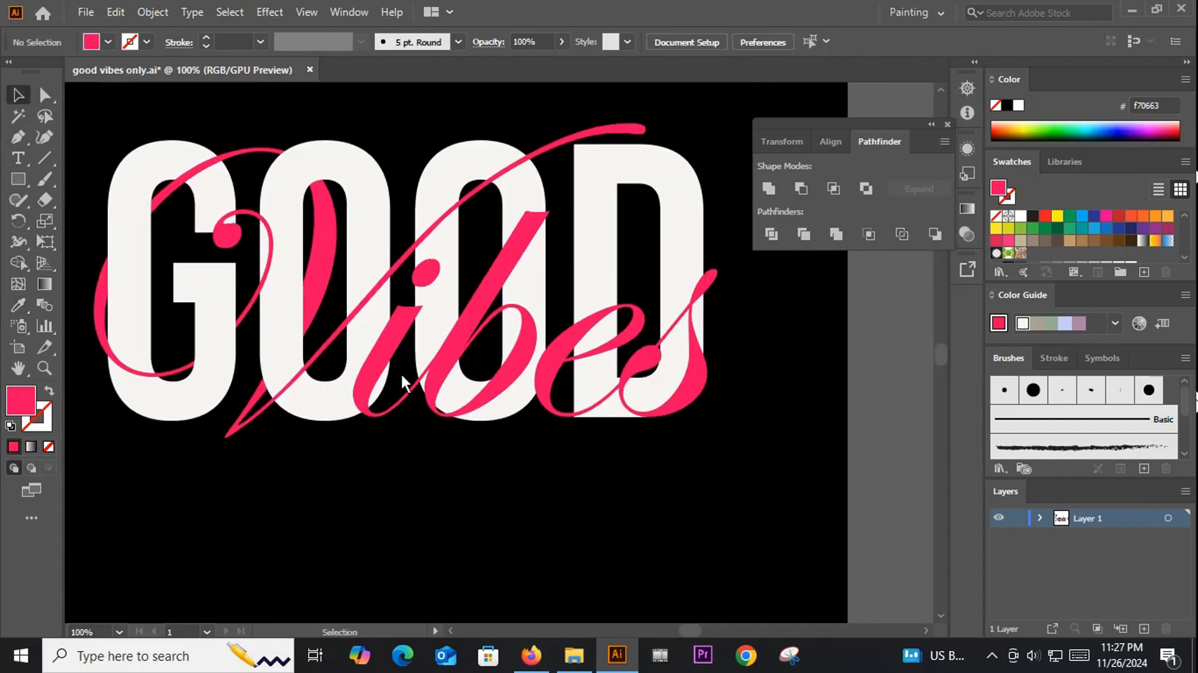
click(377, 294)
scroll(377, 292, up, 2)
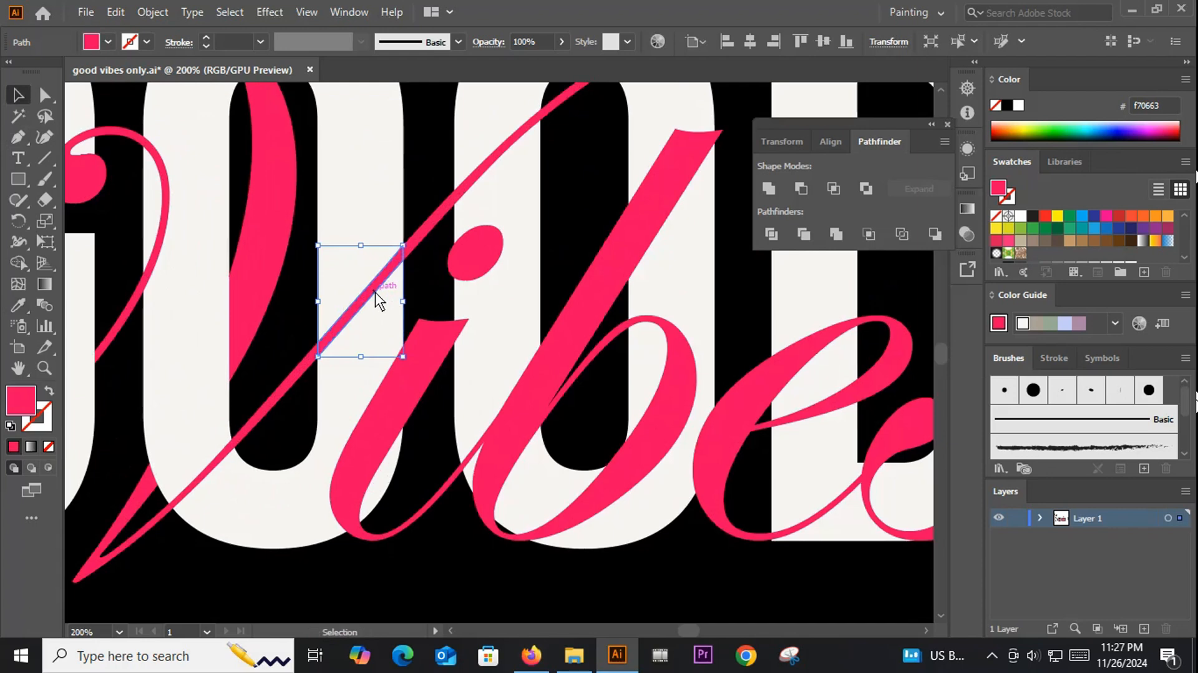
key(i)
click(365, 210)
click(366, 210)
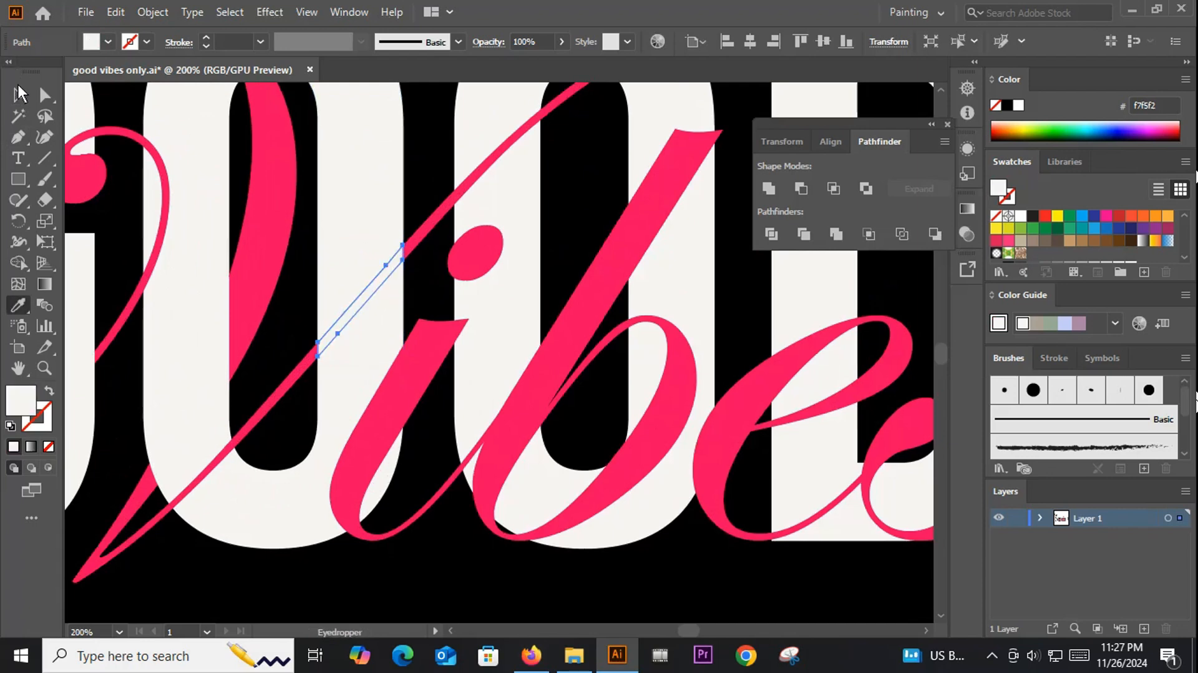
key(v)
scroll(324, 451, down, 2)
click(325, 451)
scroll(325, 451, down, 1)
Step: Recolor the V-swash piece crossing the upper right curve of the second O with GOOD's off-white #F7F5F2
drag(414, 469, 438, 506)
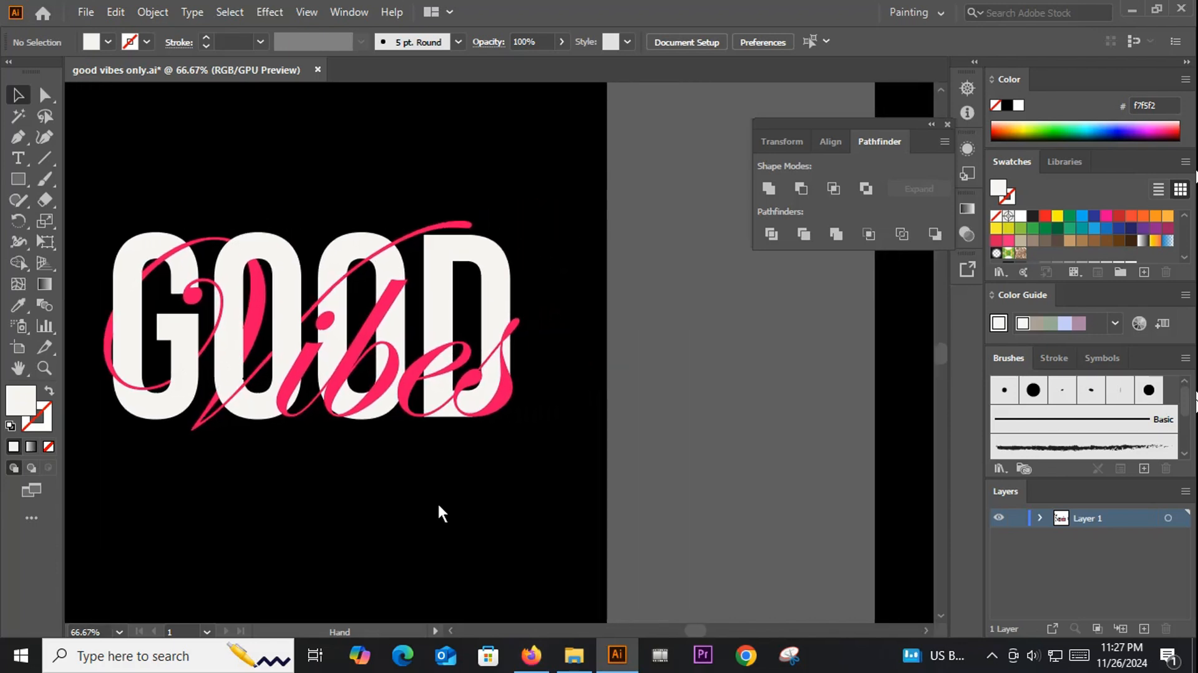
scroll(410, 159, up, 2)
click(368, 329)
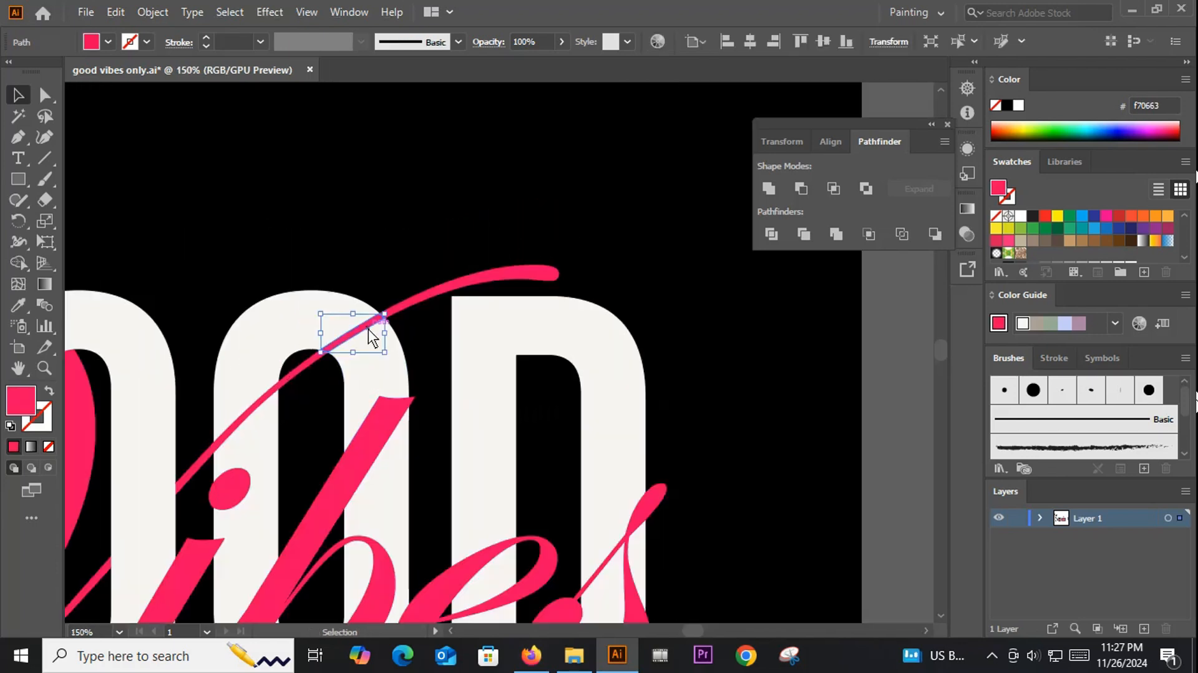
key(i)
click(313, 314)
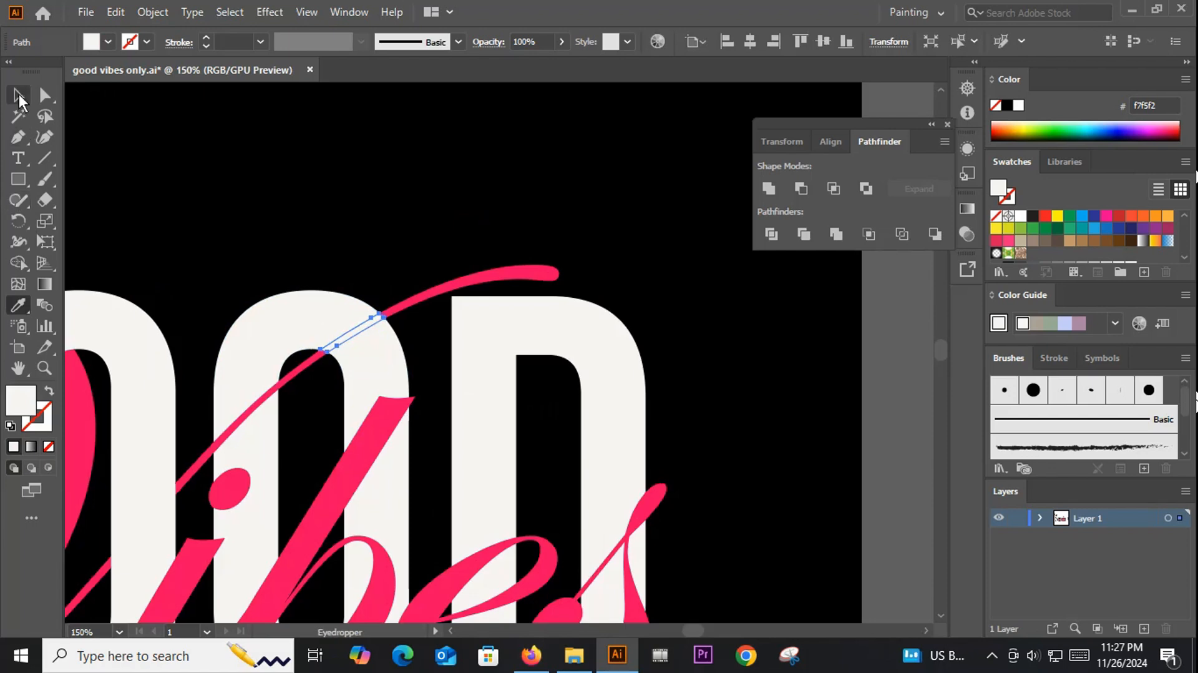
click(18, 97)
click(357, 182)
Step: Try recoloring the piece of the i crossing the right stem of the first O with GOOD's off-white #F7F5F2
scroll(357, 182, down, 2)
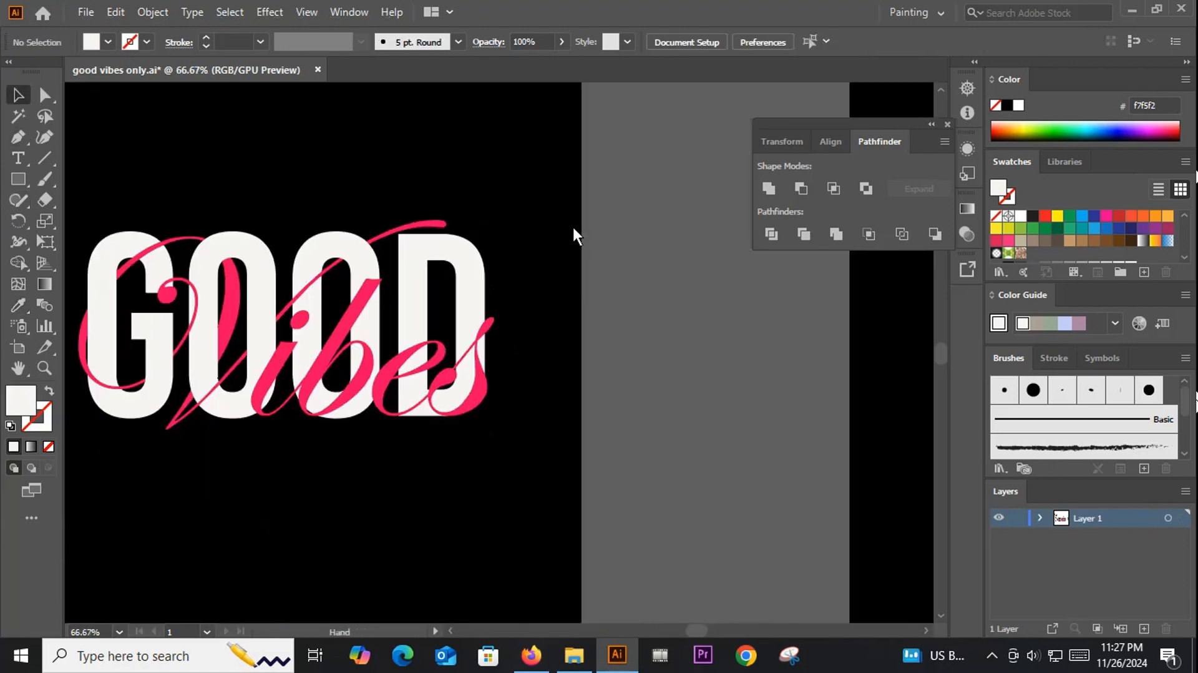
scroll(300, 340, up, 2)
click(275, 303)
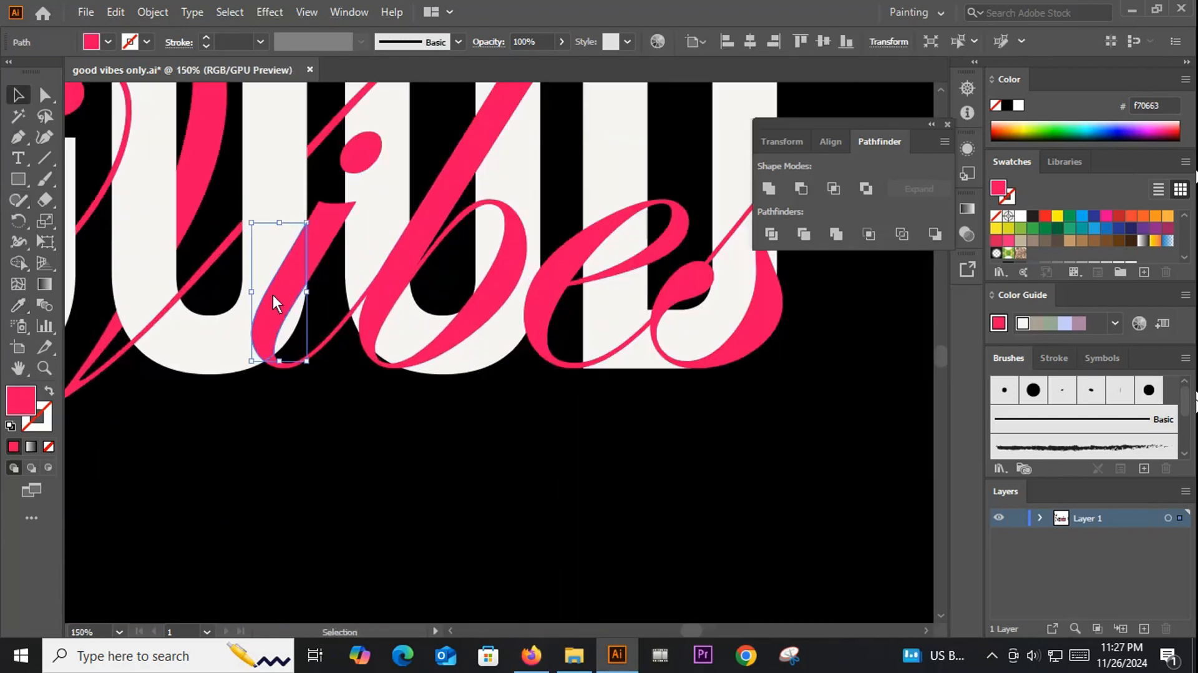
key(i)
click(274, 206)
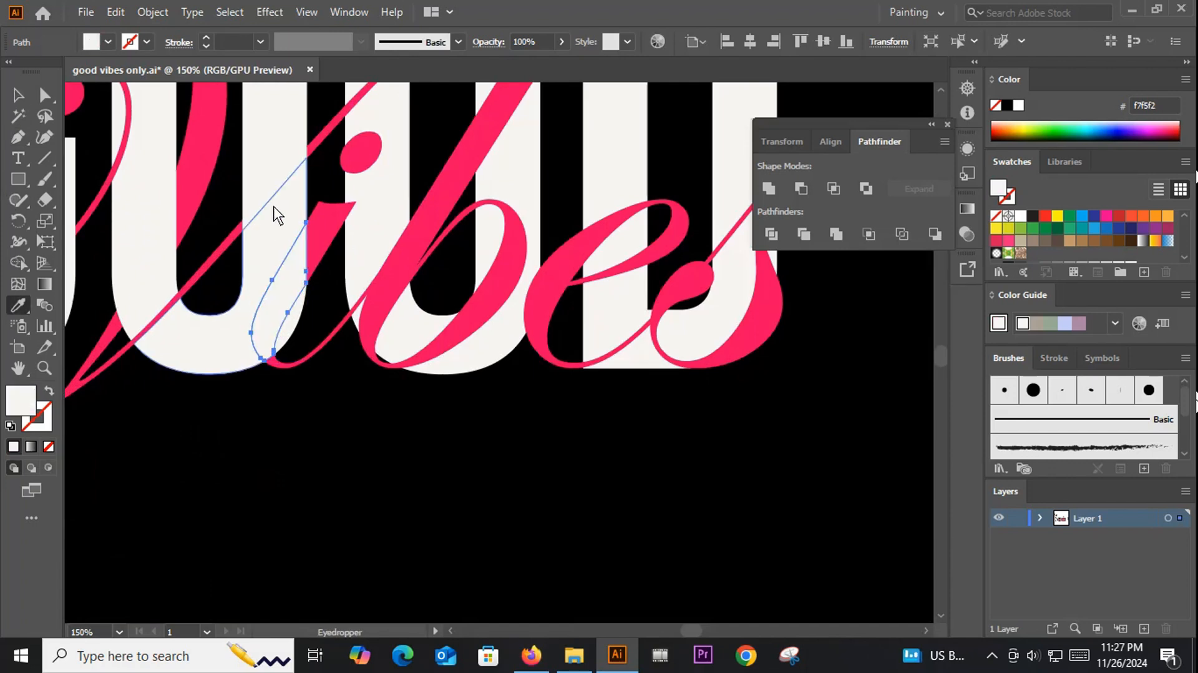
click(18, 95)
click(355, 488)
scroll(357, 489, down, 1)
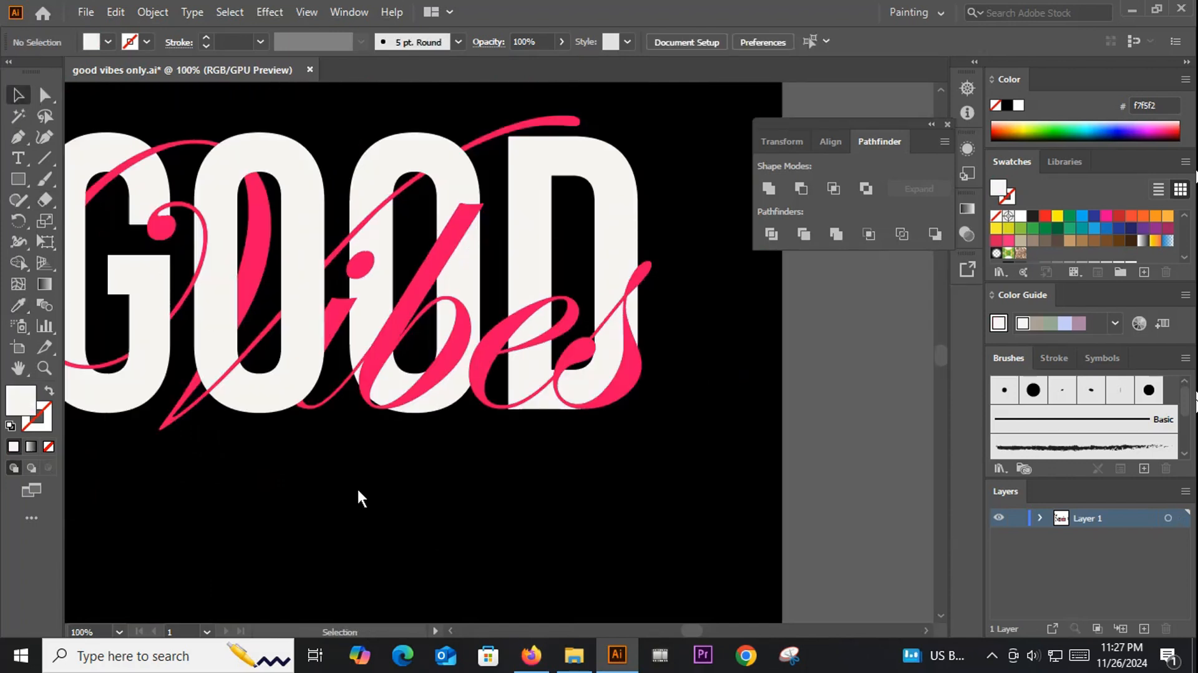
Step: Restore the script's pink #F70663 on the piece of the i crossing the right stem of the first O
drag(493, 584, 580, 611)
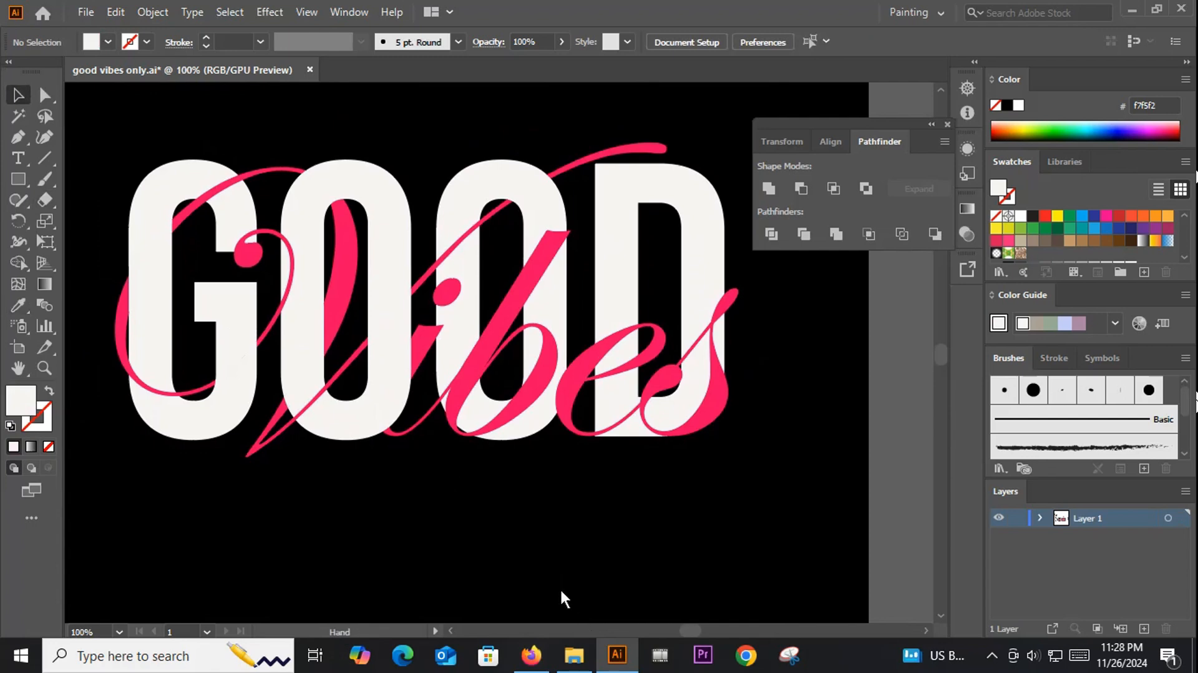
click(402, 388)
key(i)
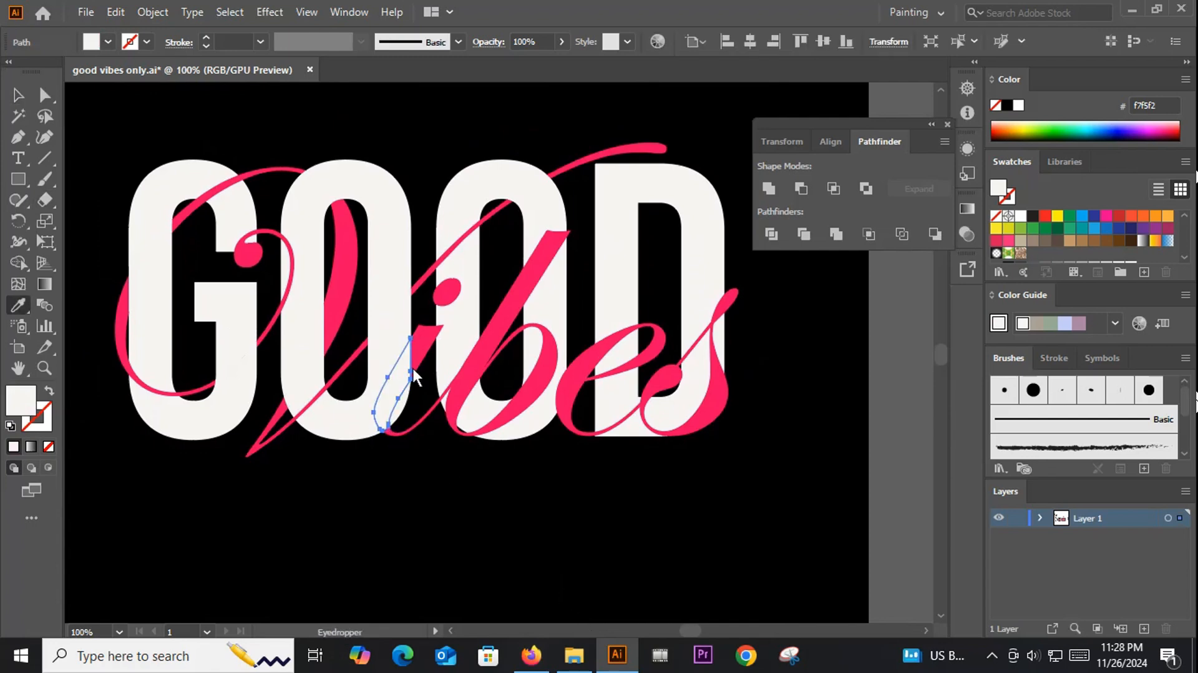
click(420, 350)
click(17, 95)
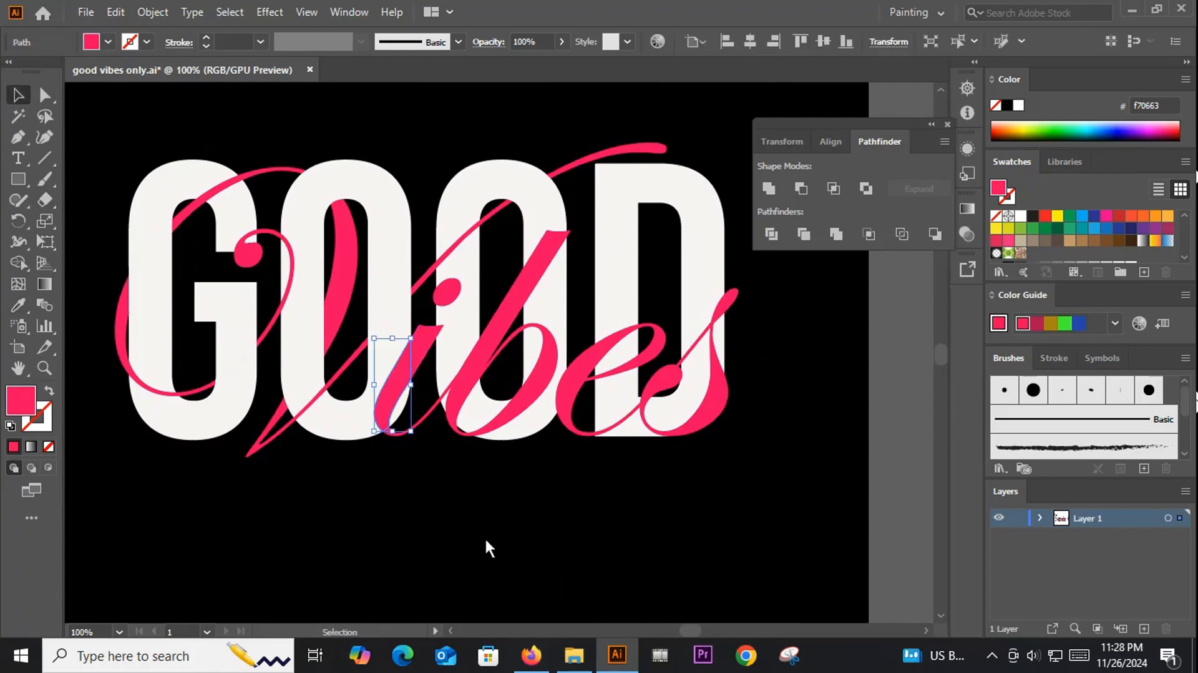
click(485, 537)
click(425, 342)
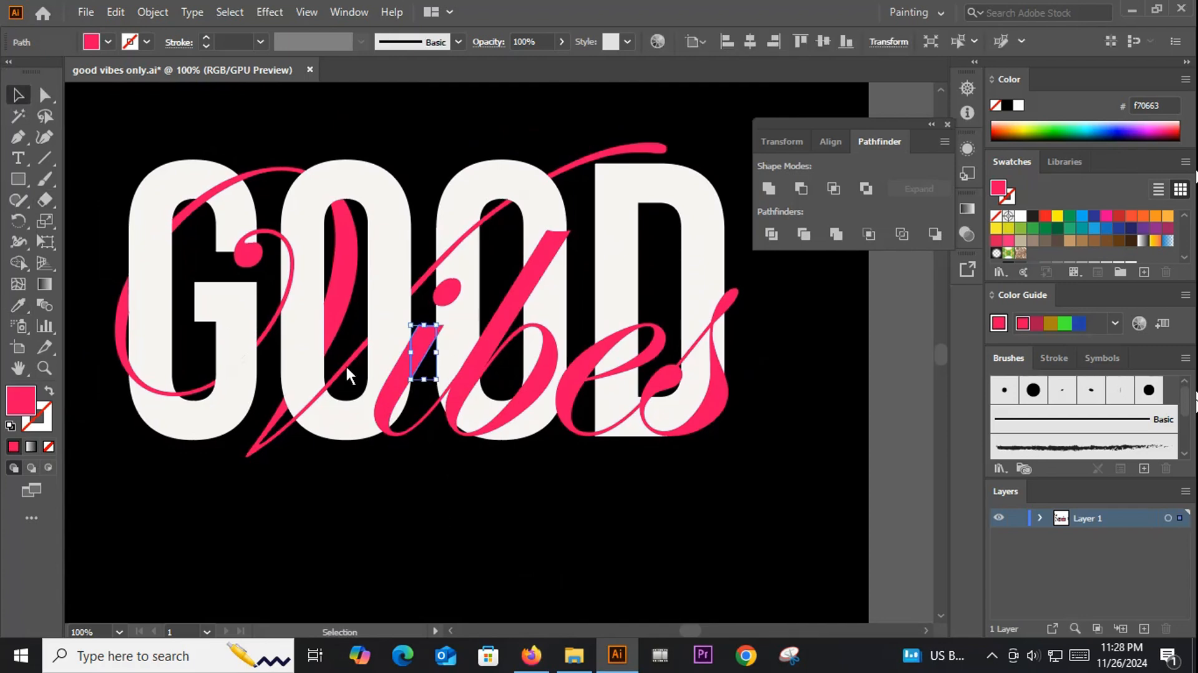
key(Delete)
drag(493, 548, 402, 521)
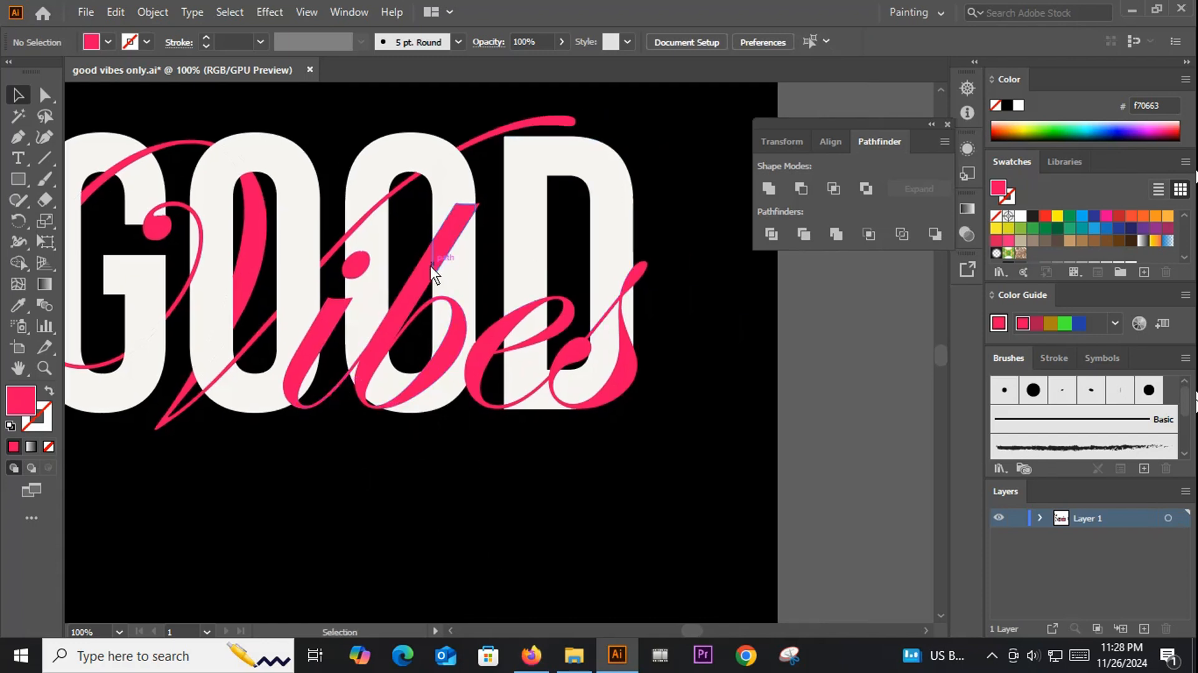
Step: Try recoloring the b's bowl piece crossing the right stem of the second O with off-white #F7F5F2 and undo it
click(416, 286)
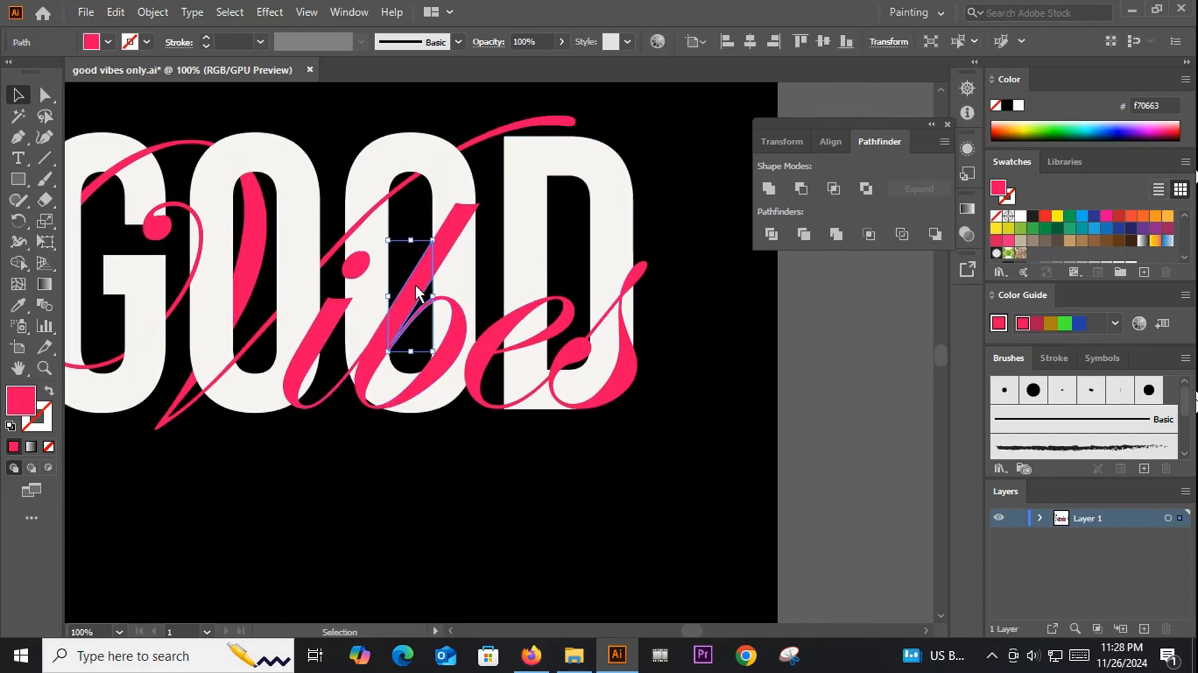
click(457, 225)
click(456, 334)
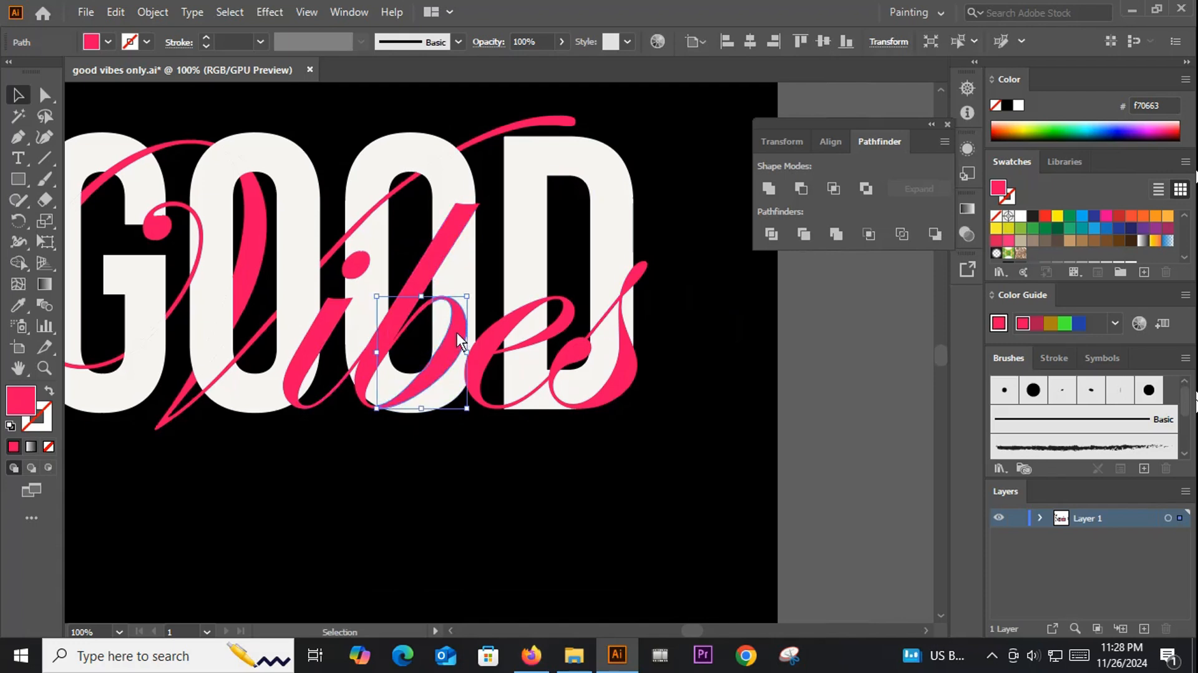
key(i)
click(474, 285)
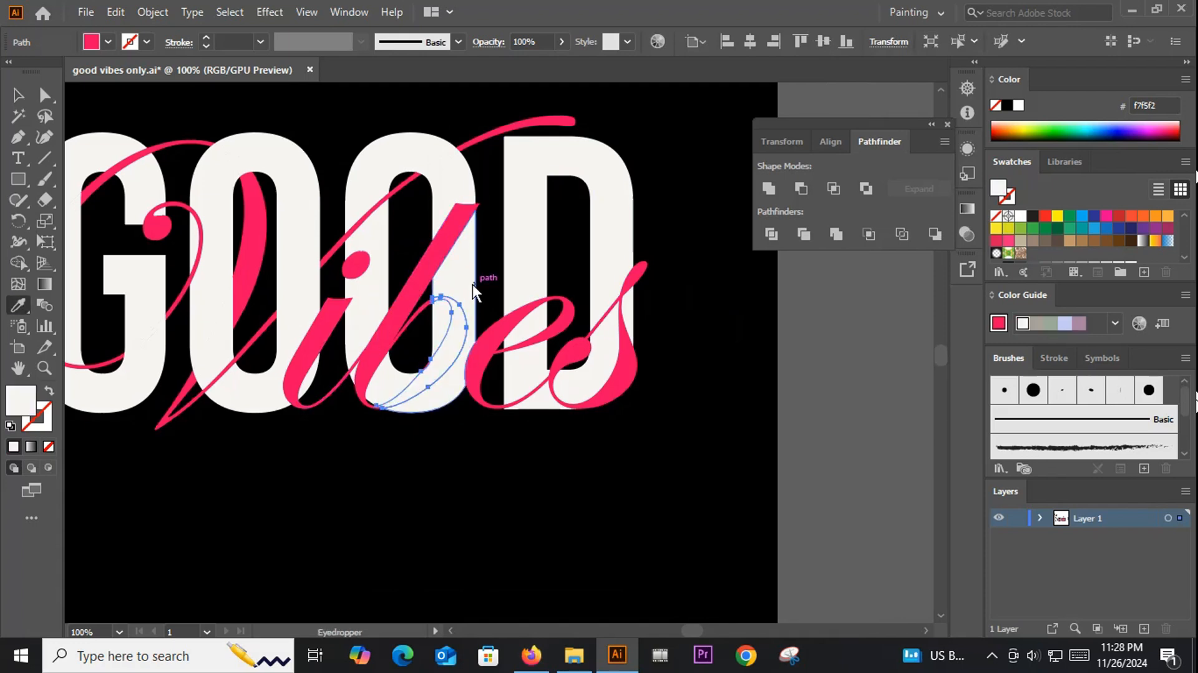
click(18, 95)
click(350, 416)
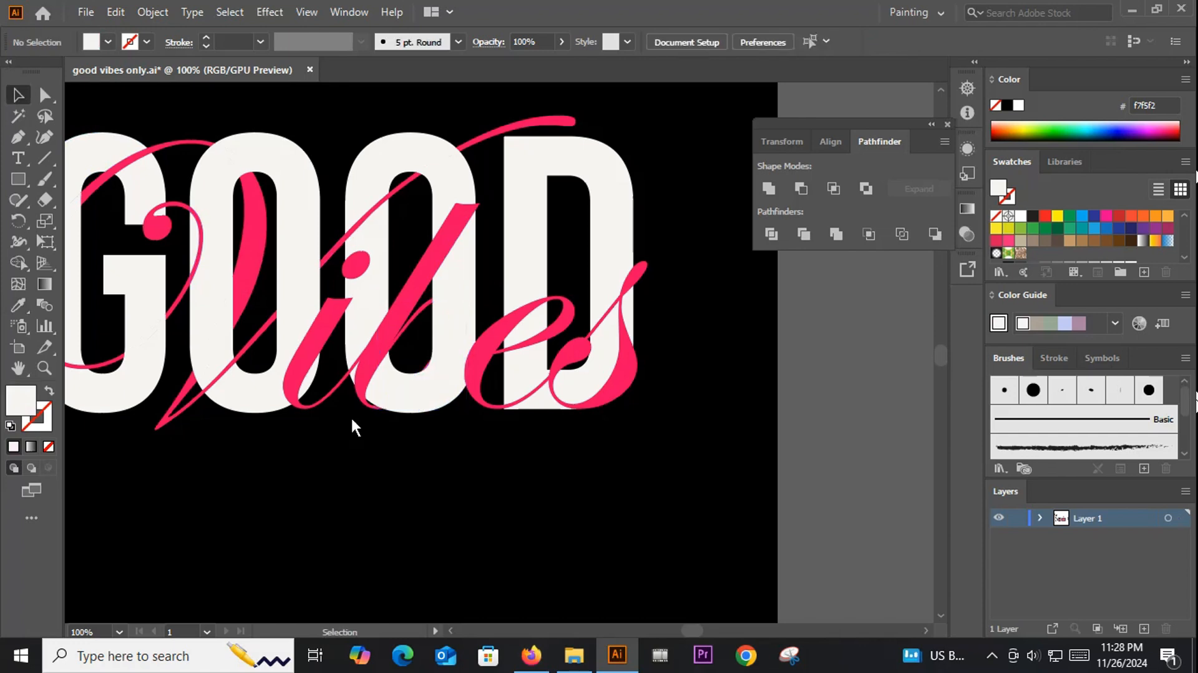
key(ctrl+z)
key(ctrl+z)
click(377, 476)
Step: Recolor the lower b-stem piece crossing the left stem of the second O with GOOD's off-white #F7F5F2
scroll(505, 473, down, 1)
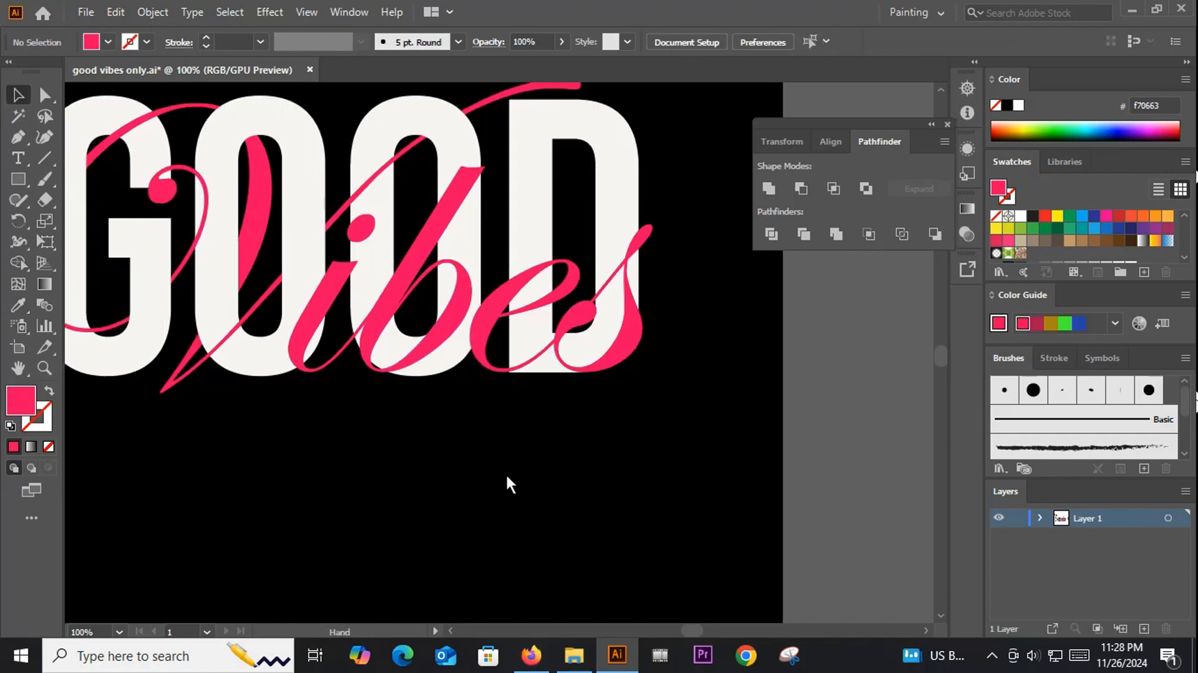
click(382, 334)
key(i)
click(369, 277)
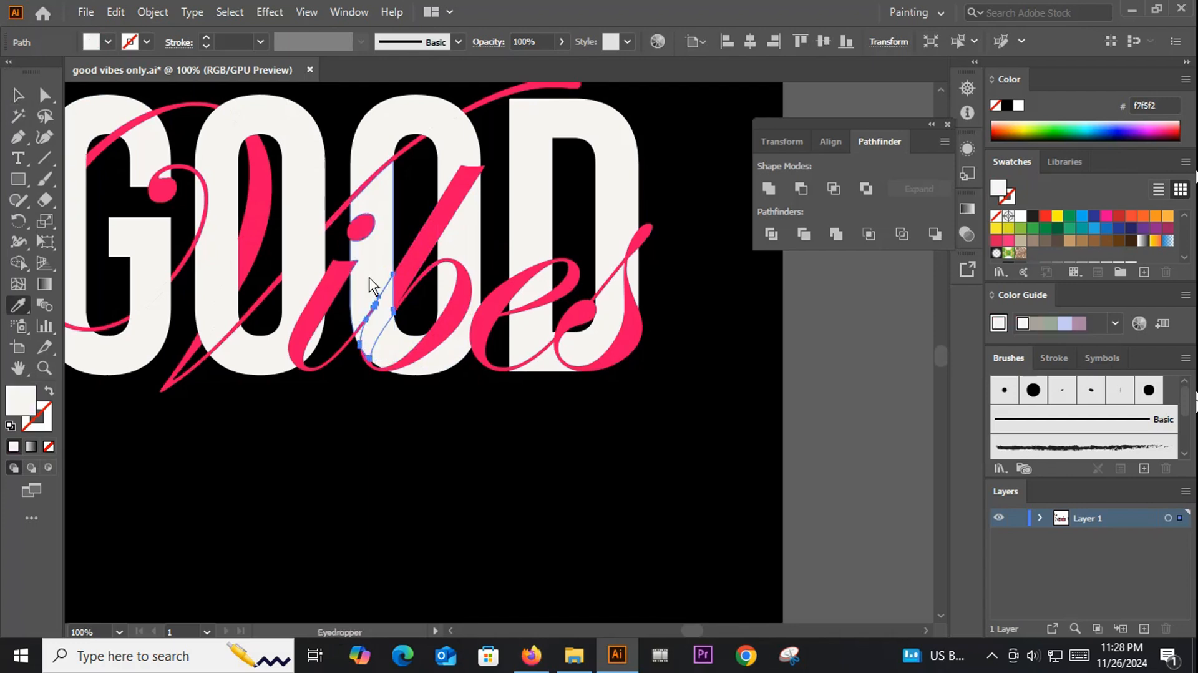
key(v)
click(402, 489)
key(ctrl+minus)
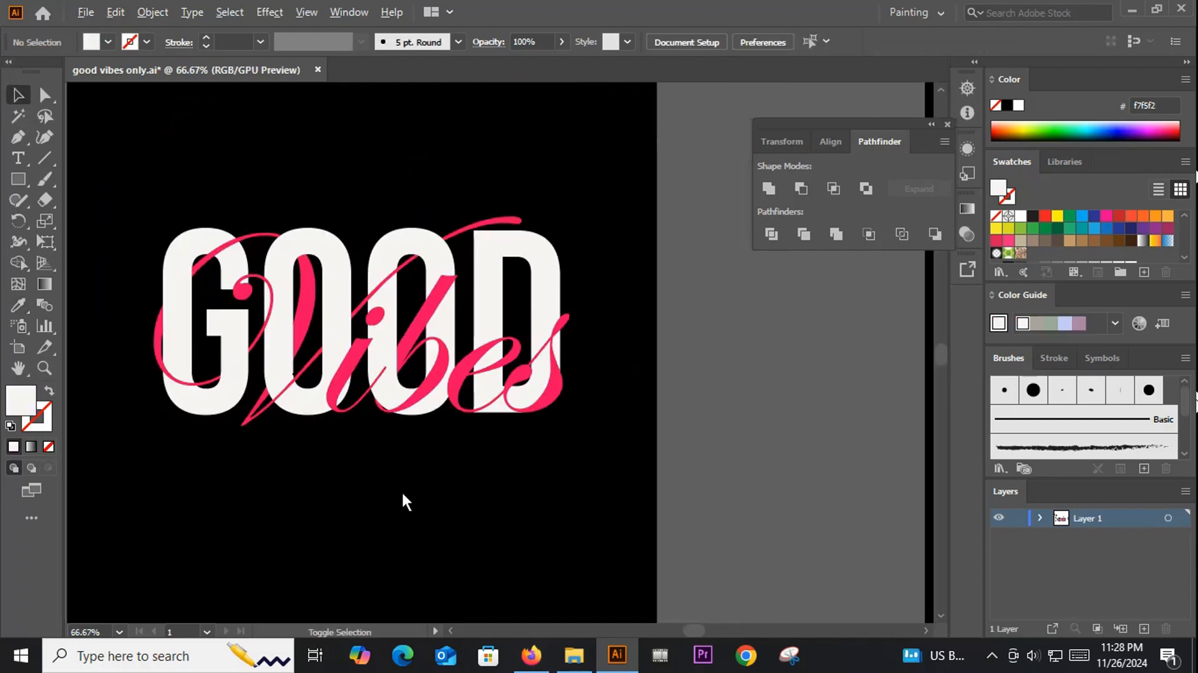
Step: Recolor the upper piece of the e crossing the left stem of the D with GOOD's off-white #F7F5F2
drag(402, 489, 494, 459)
alt+scroll(490, 350, up, 2)
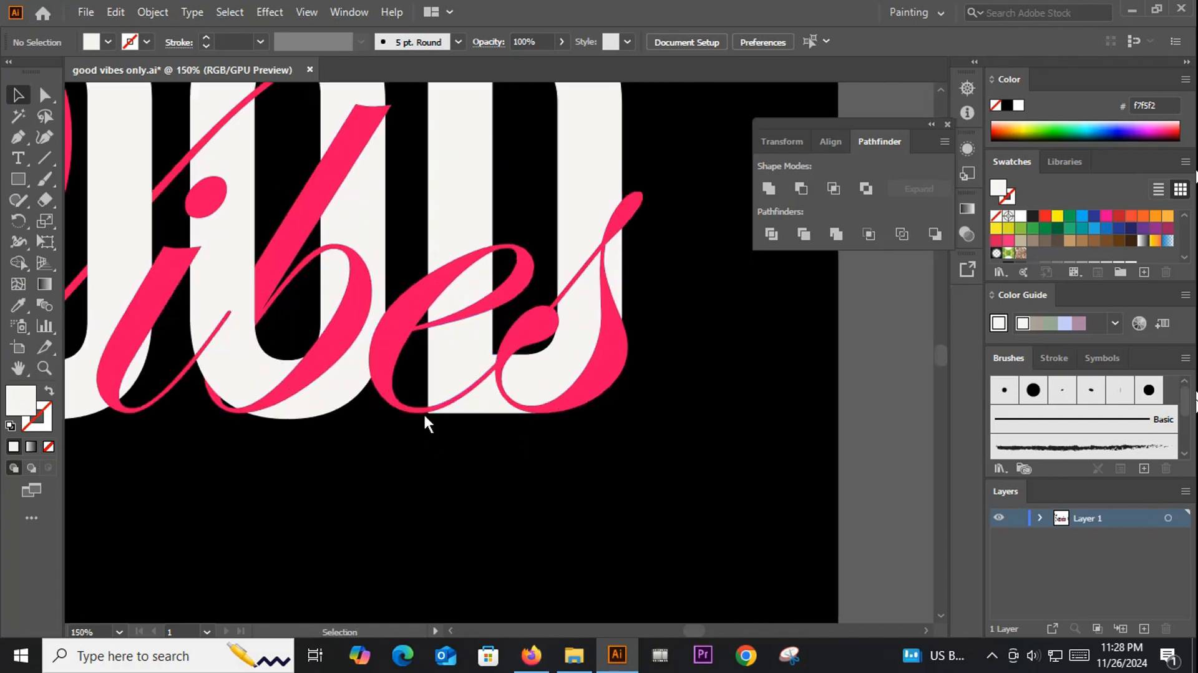
click(444, 277)
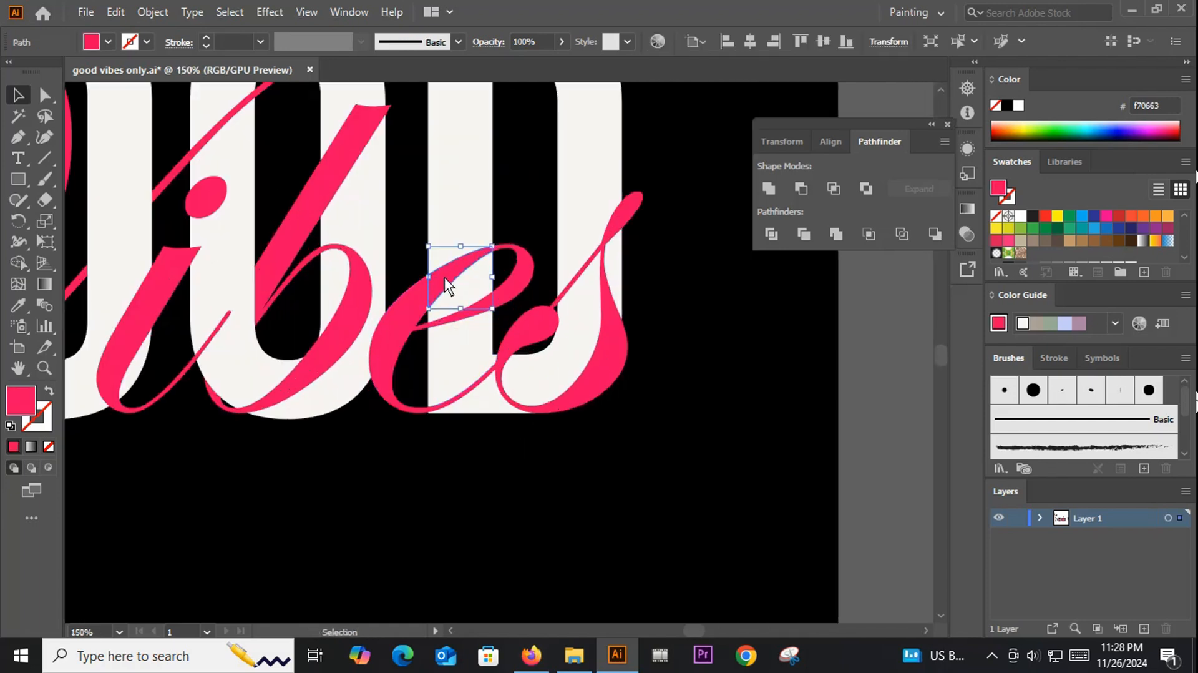
key(o)
click(470, 203)
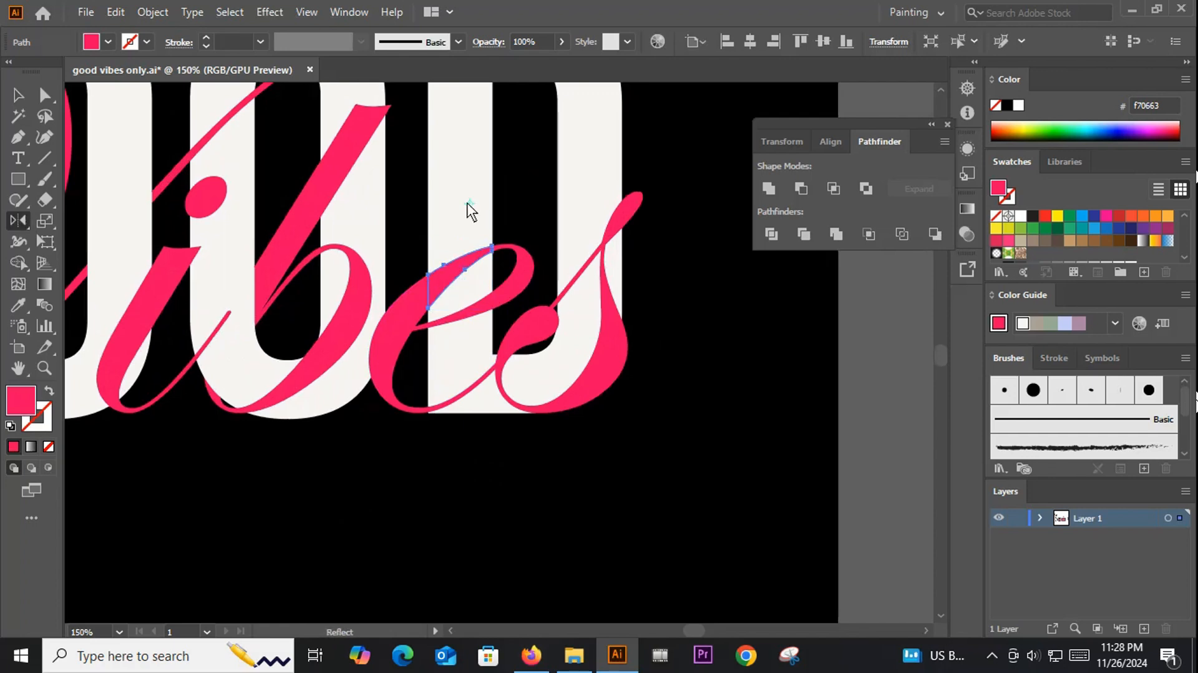
click(19, 95)
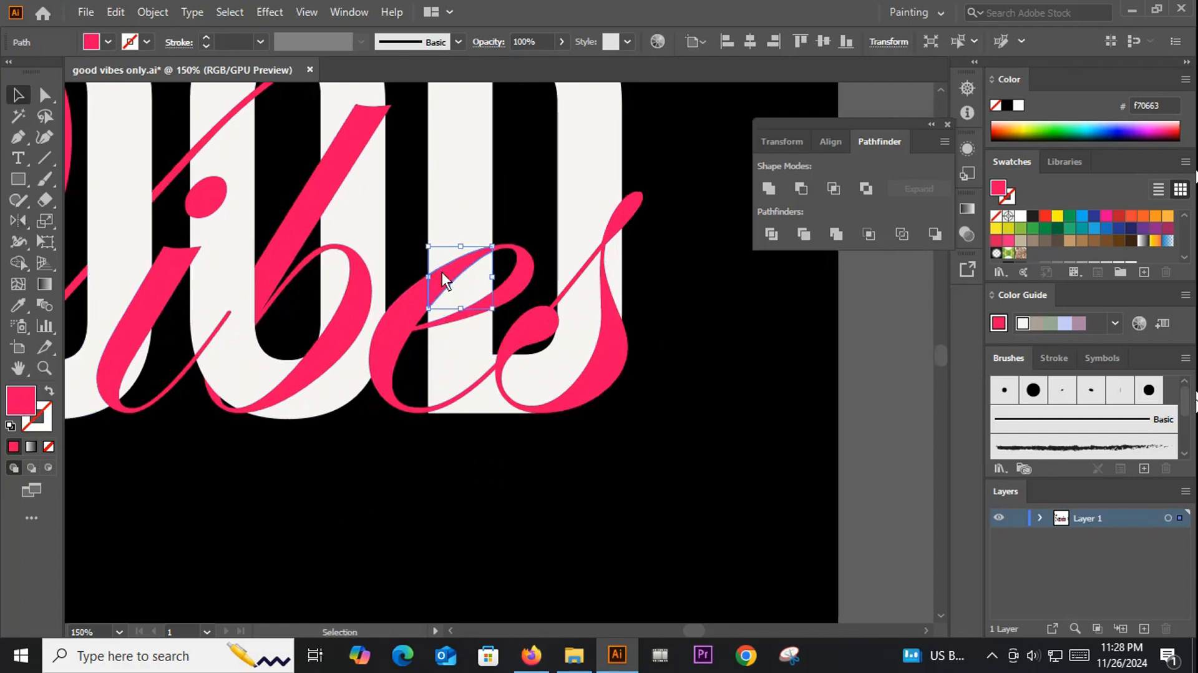
click(19, 305)
click(480, 174)
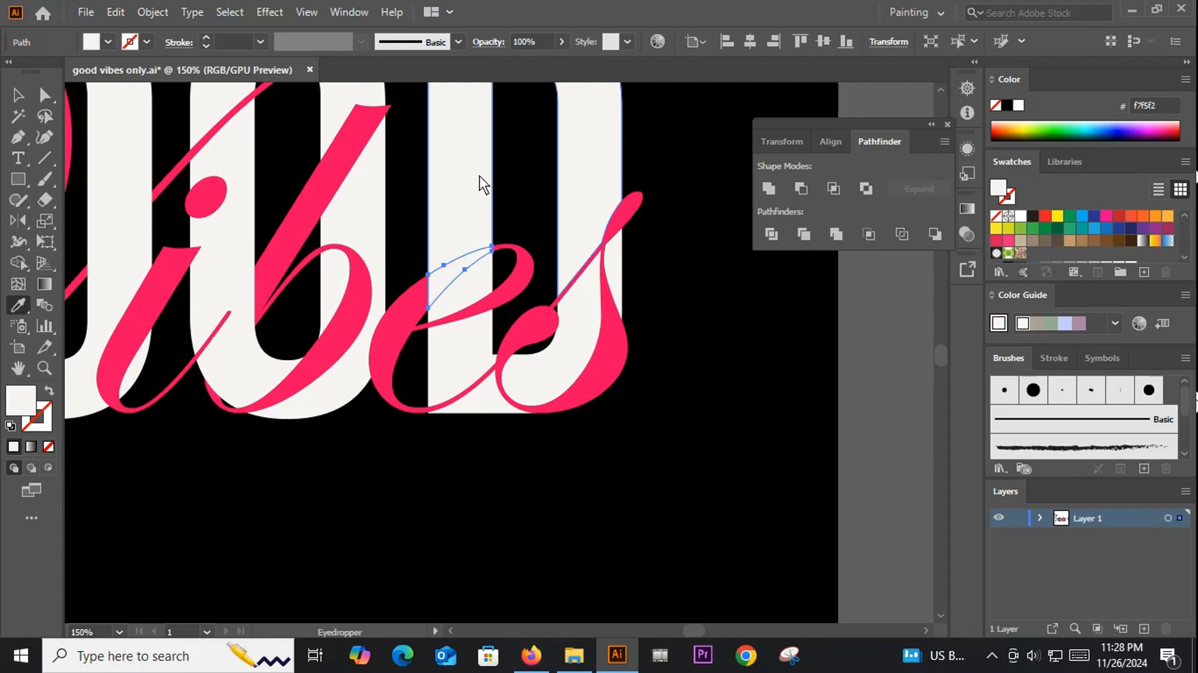
Step: Examine the pieces of the script's e and s where they cross the D of GOOD
click(18, 95)
click(432, 529)
key(ctrl+minus)
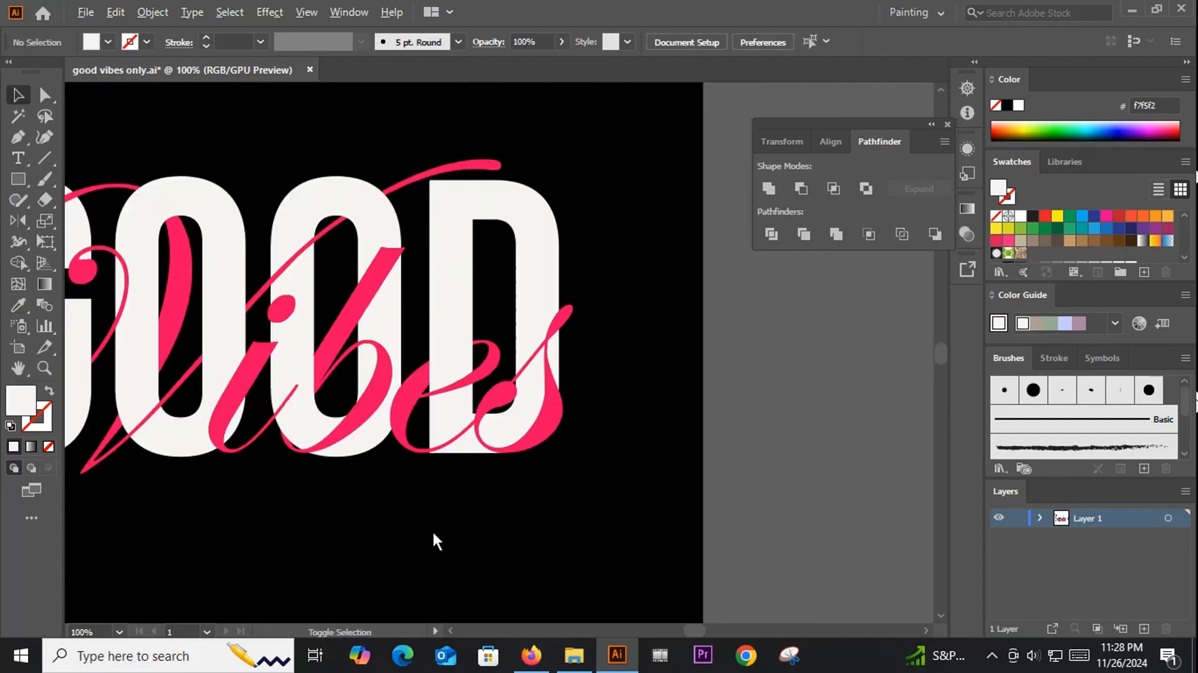
drag(564, 534, 454, 538)
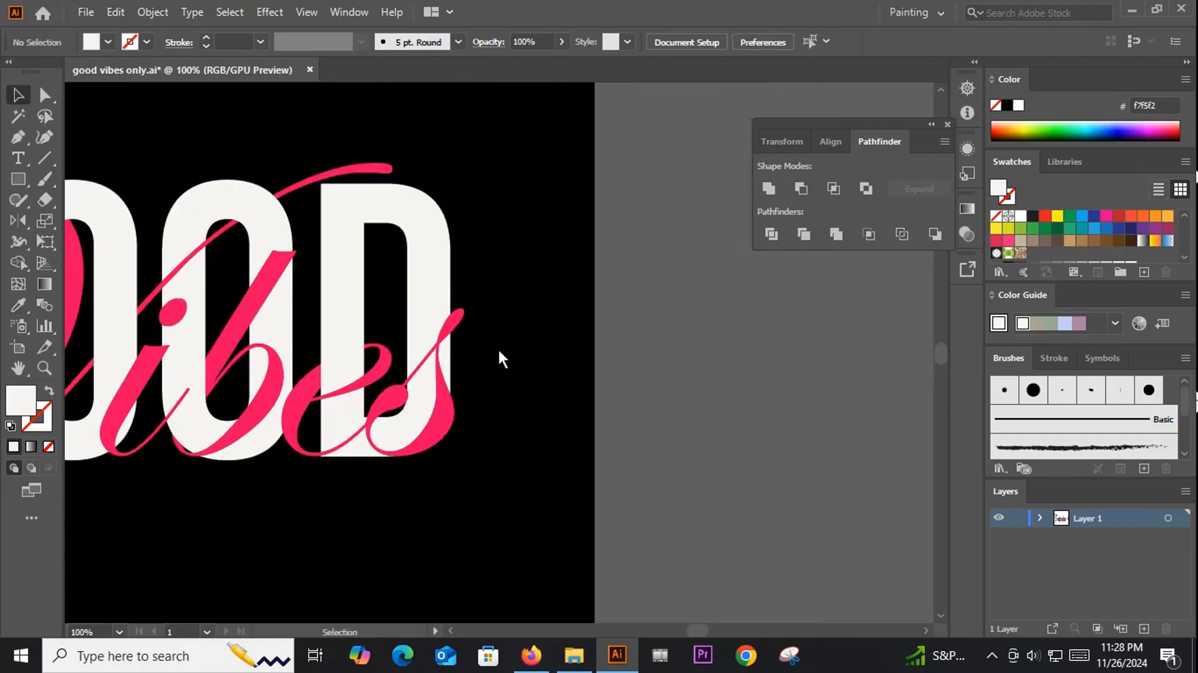
click(419, 368)
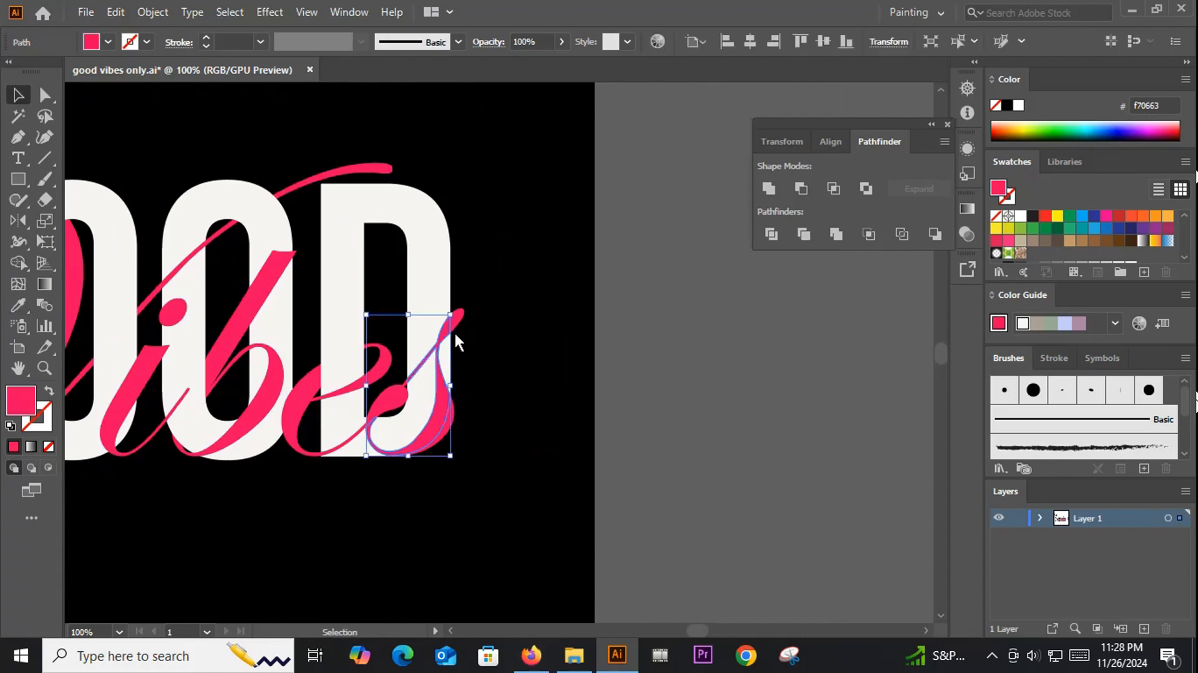
scroll(461, 350, up, 2)
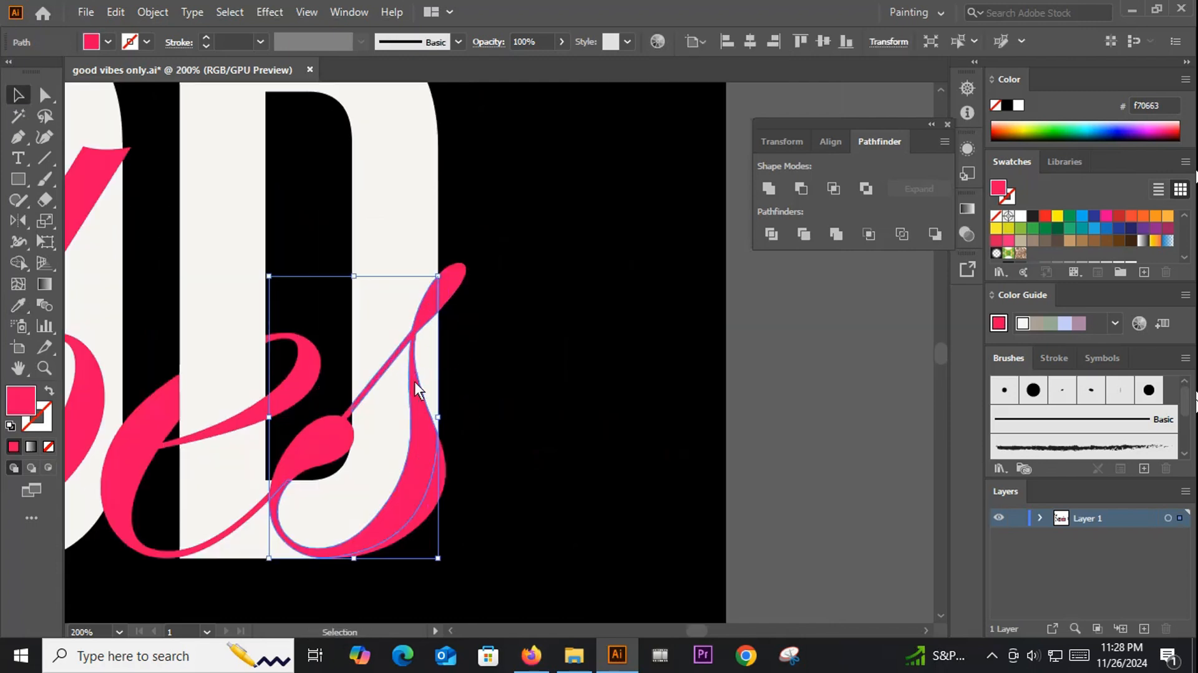
key(i)
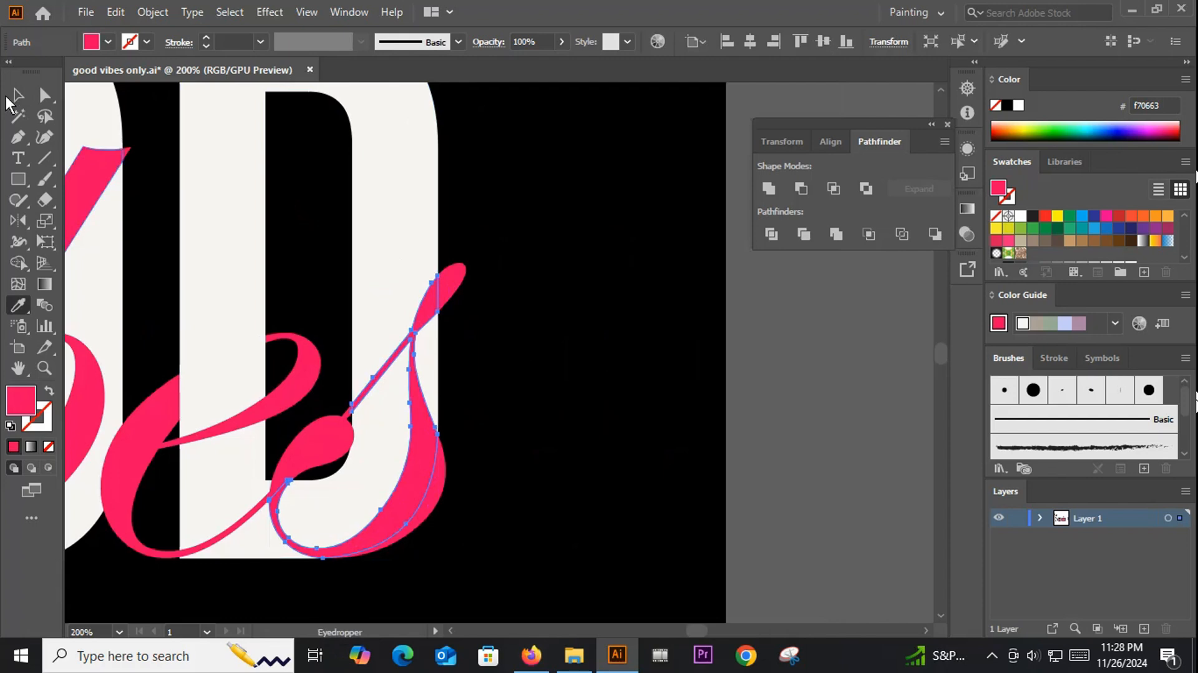
click(7, 98)
click(545, 293)
scroll(569, 486, down, 2)
drag(568, 485, 622, 420)
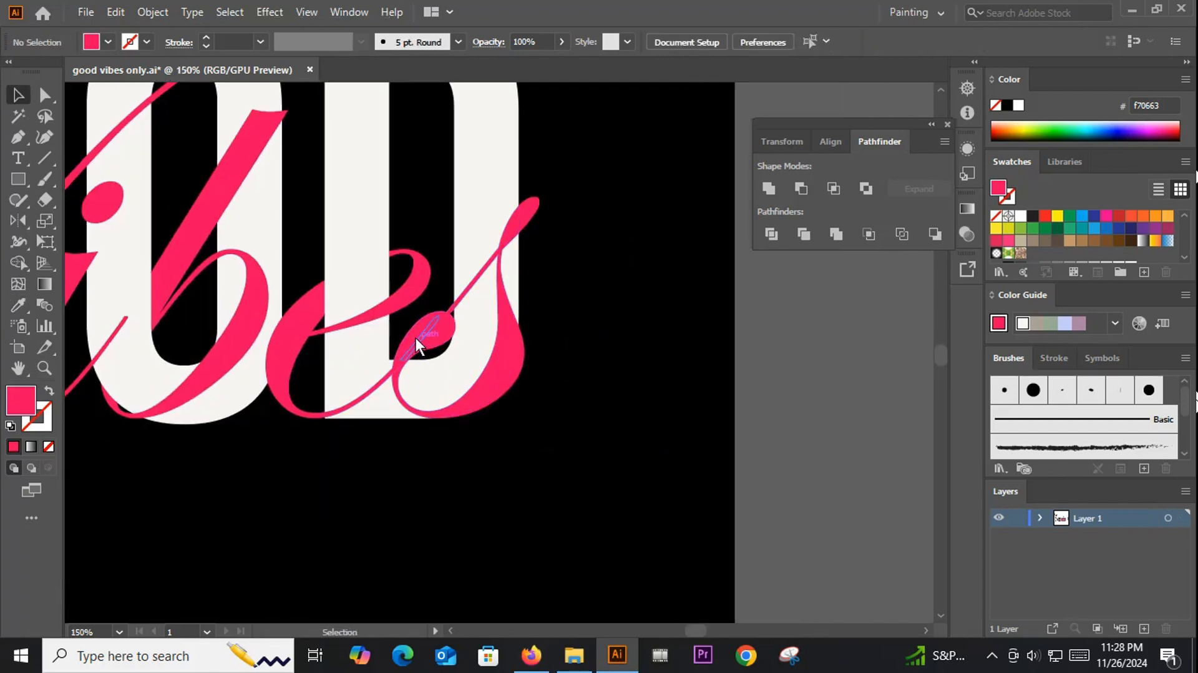
click(402, 364)
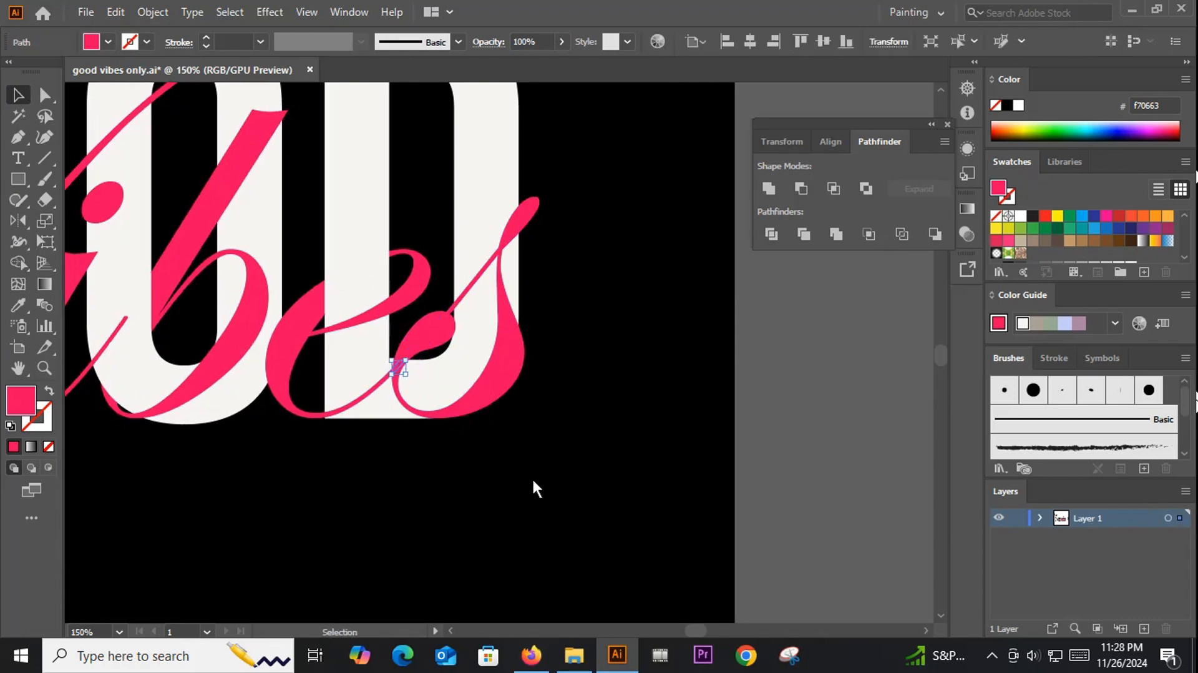
click(532, 477)
scroll(534, 478, down, 1)
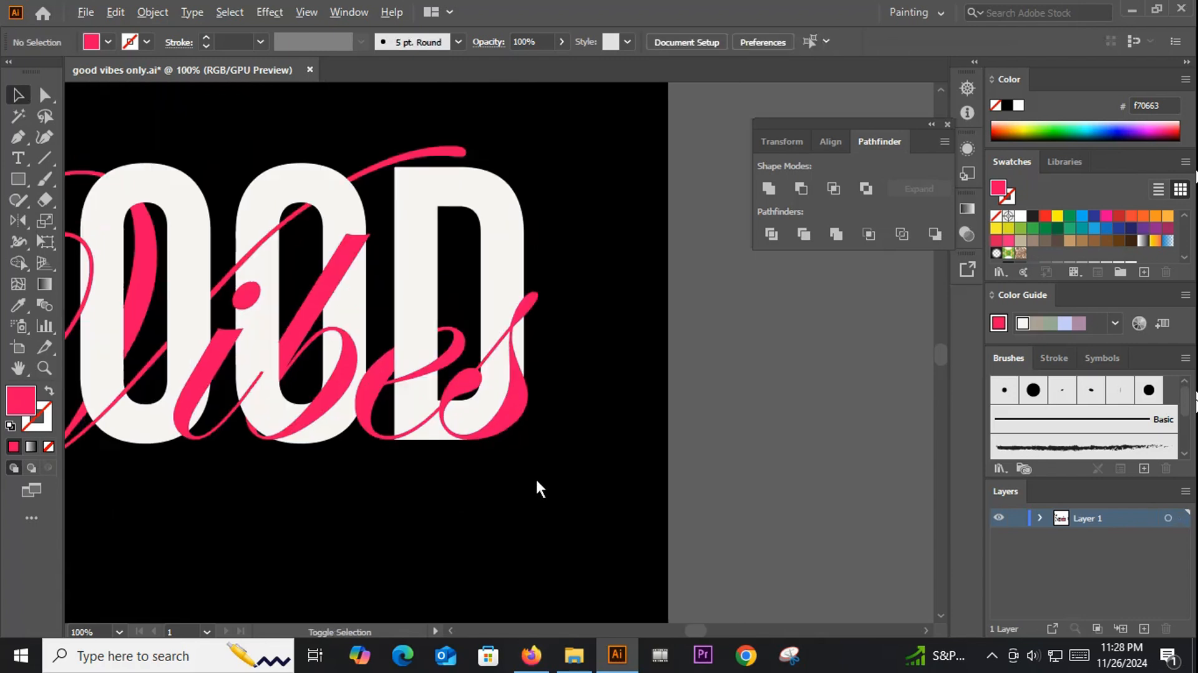
Step: Try recoloring the s piece crossing the bowl of the D with GOOD's off-white #F7F5F2 and undo it
click(520, 318)
key(i)
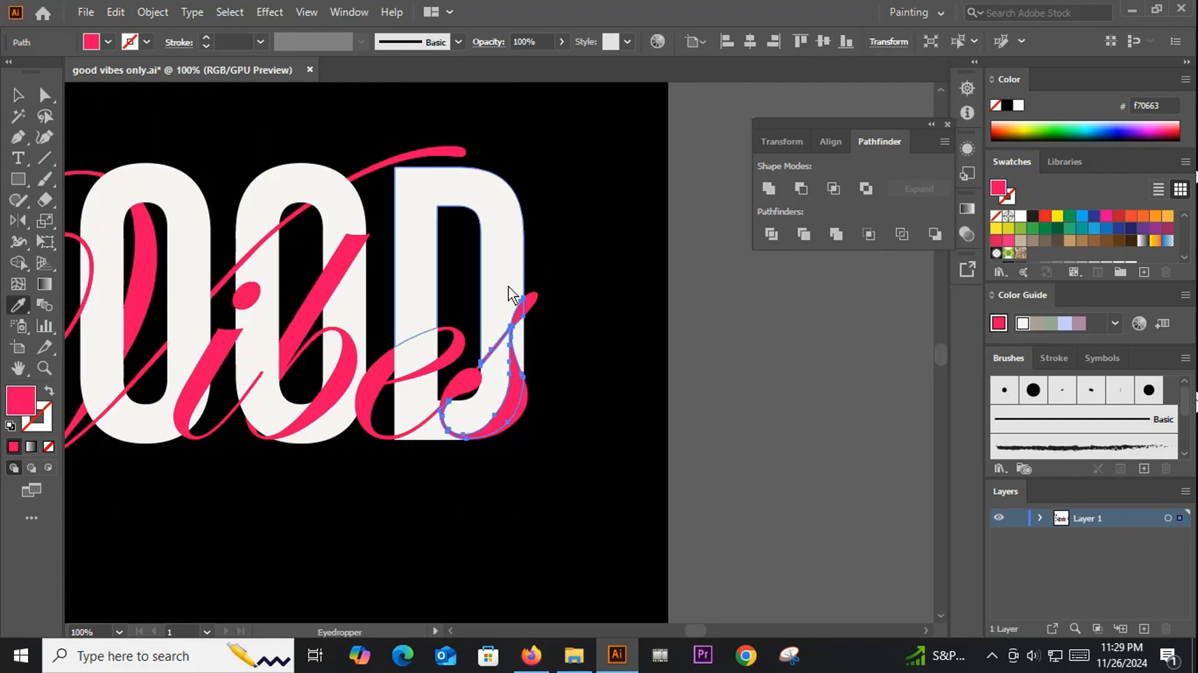
click(508, 294)
key(a)
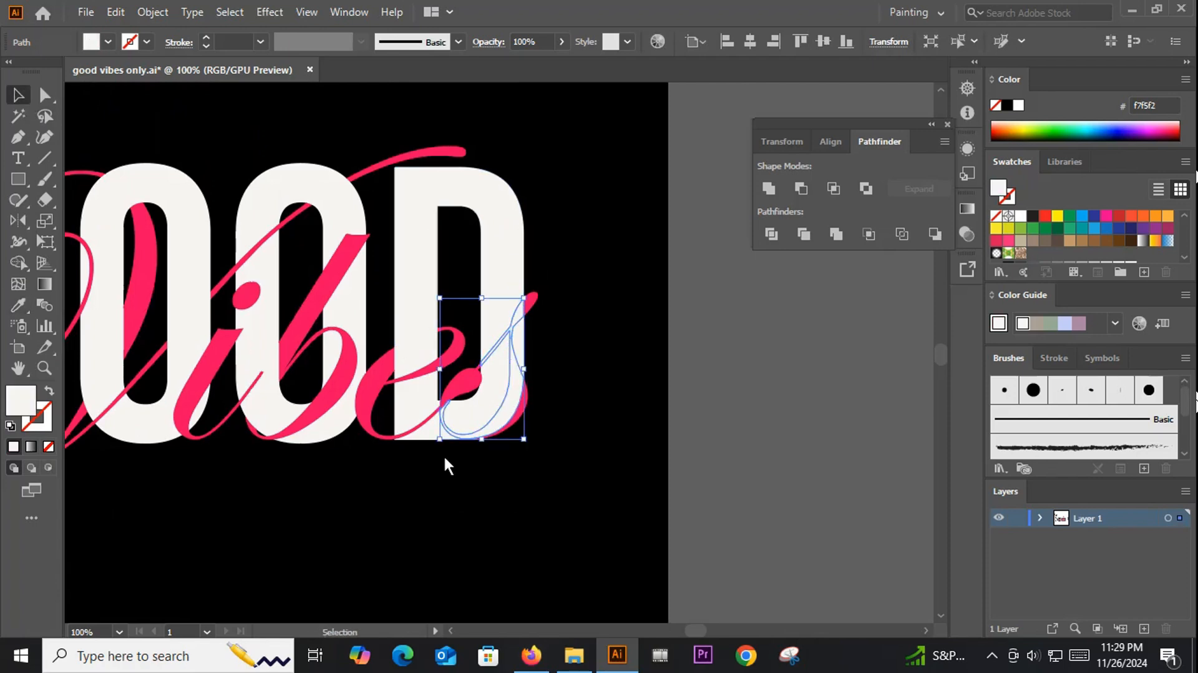
click(458, 489)
key(ctrl+z)
click(529, 533)
key(ctrl+minus)
key(ctrl+minus)
key(ctrl+minus)
key(ctrl+minus)
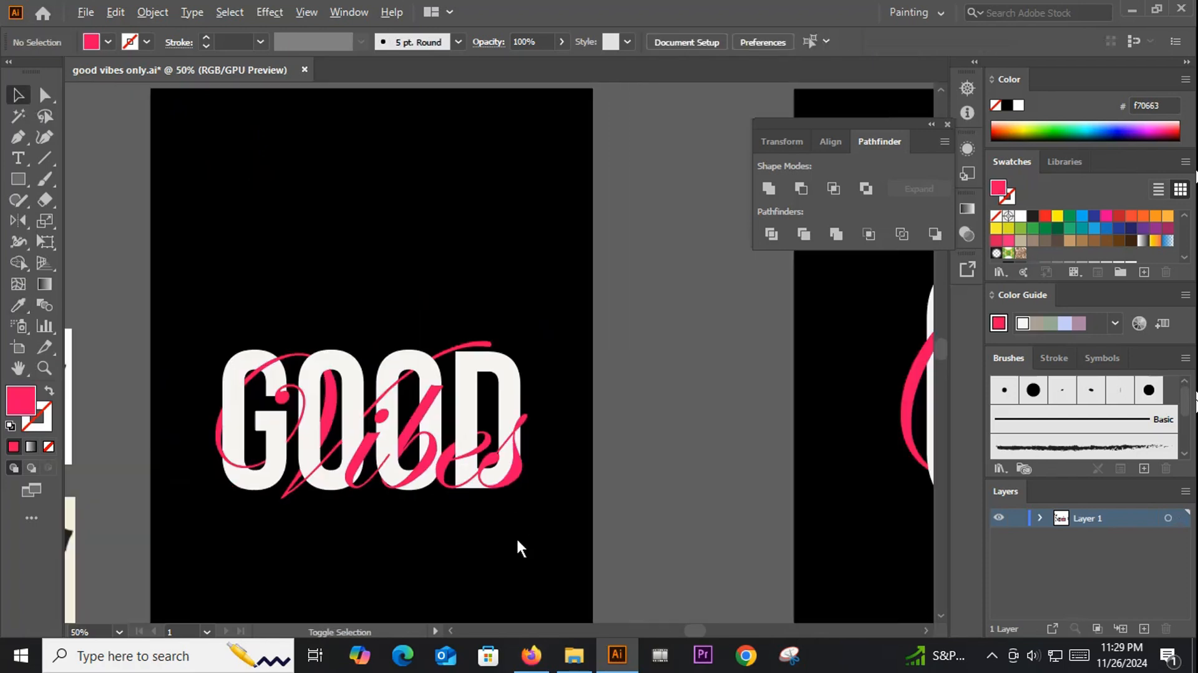
Step: Copy the black ONLY text to below the reference artboard and move the red ONLY text beside the red Vibes
drag(769, 530, 529, 467)
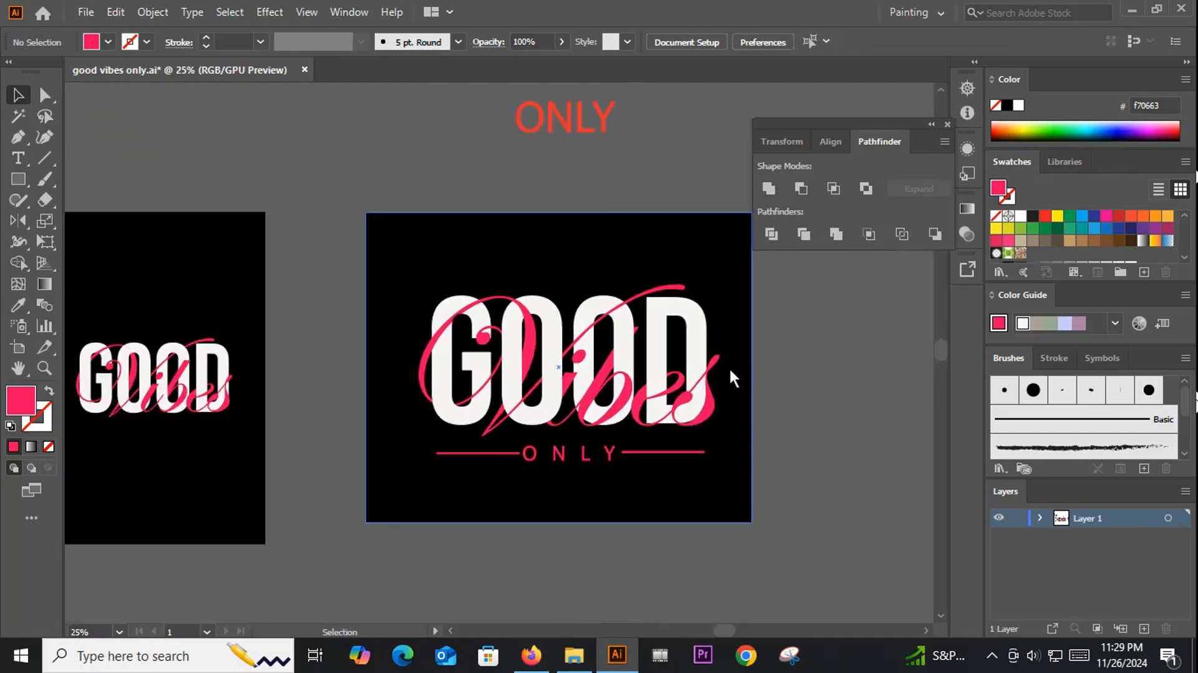
drag(276, 480, 409, 433)
key(ctrl+minus)
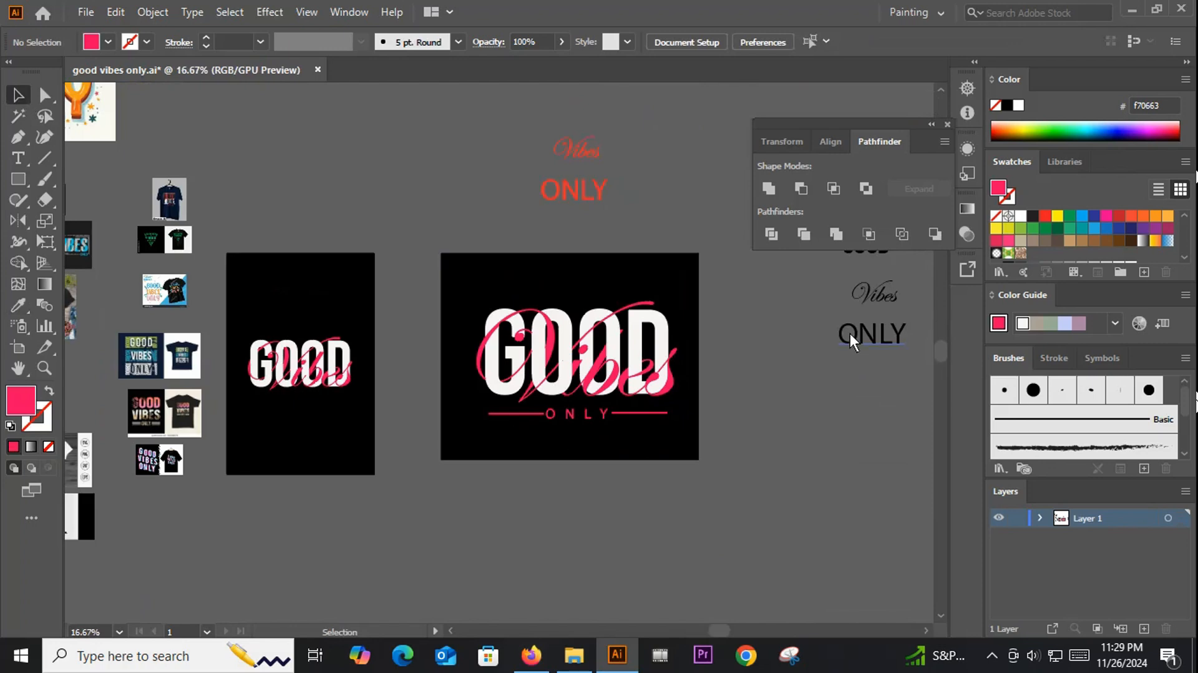
drag(851, 340, 590, 500)
drag(556, 189, 452, 206)
key(ctrl+plus)
key(ctrl+plus)
key(ctrl+minus)
key(ctrl+minus)
key(ctrl+minus)
click(436, 238)
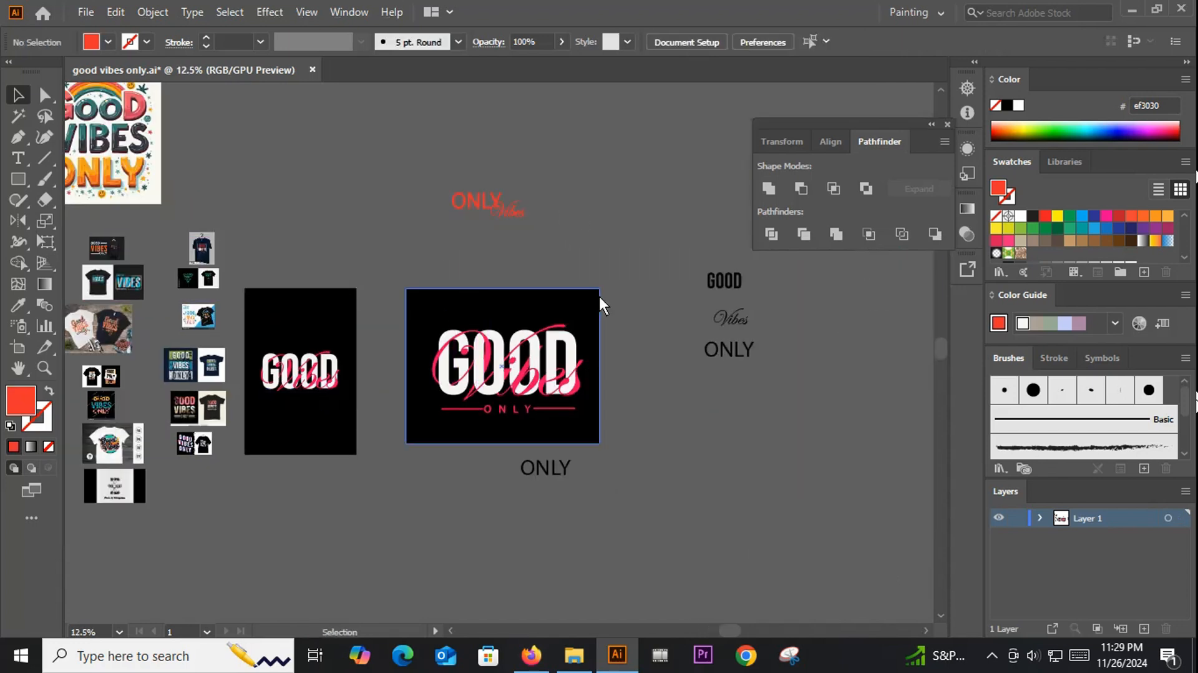
Step: Place the black ONLY text below GOOD on the working artboard and recolor it with GOOD's off-white #F7F5F2
drag(707, 355, 272, 406)
scroll(302, 401, up, 4)
key(i)
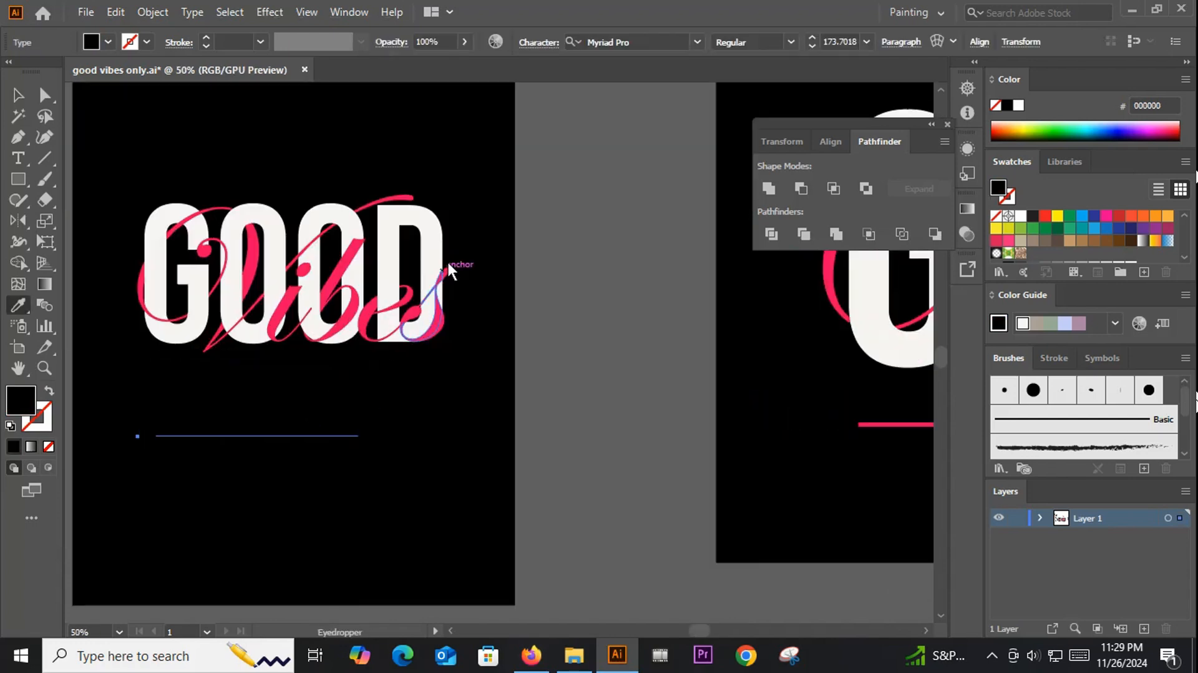
click(429, 240)
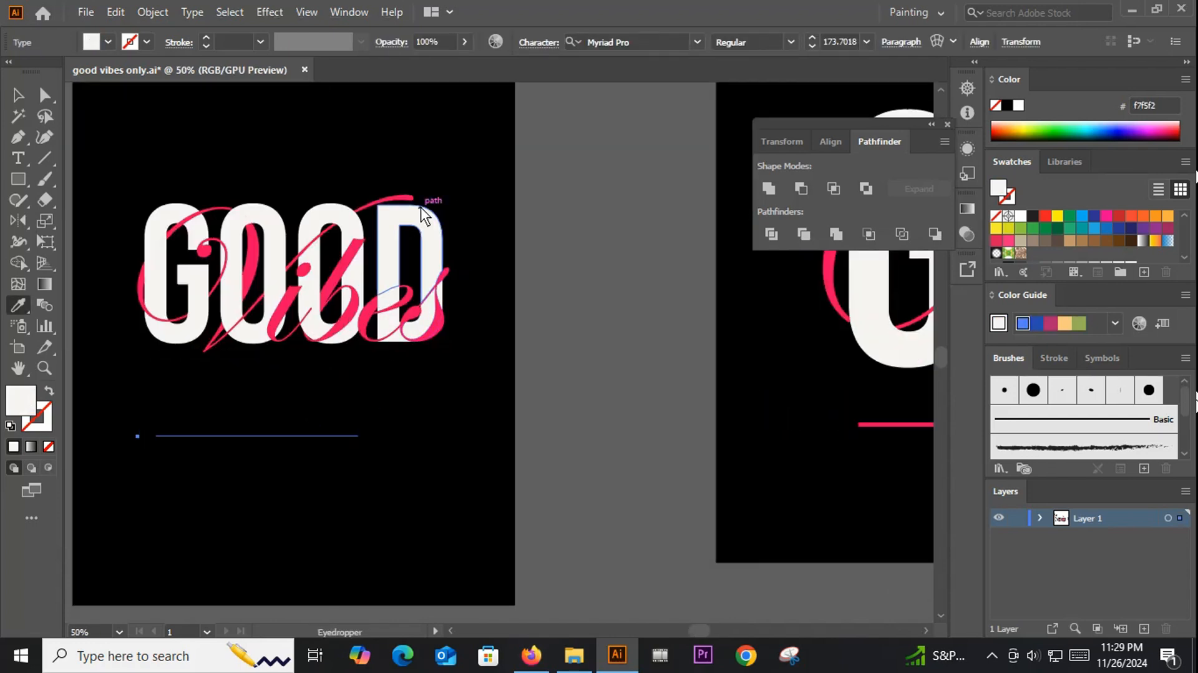
Step: Bring the ONLY text to the front and scale it down to about 44.5 pt just beneath GOOD
click(19, 93)
right_click(283, 223)
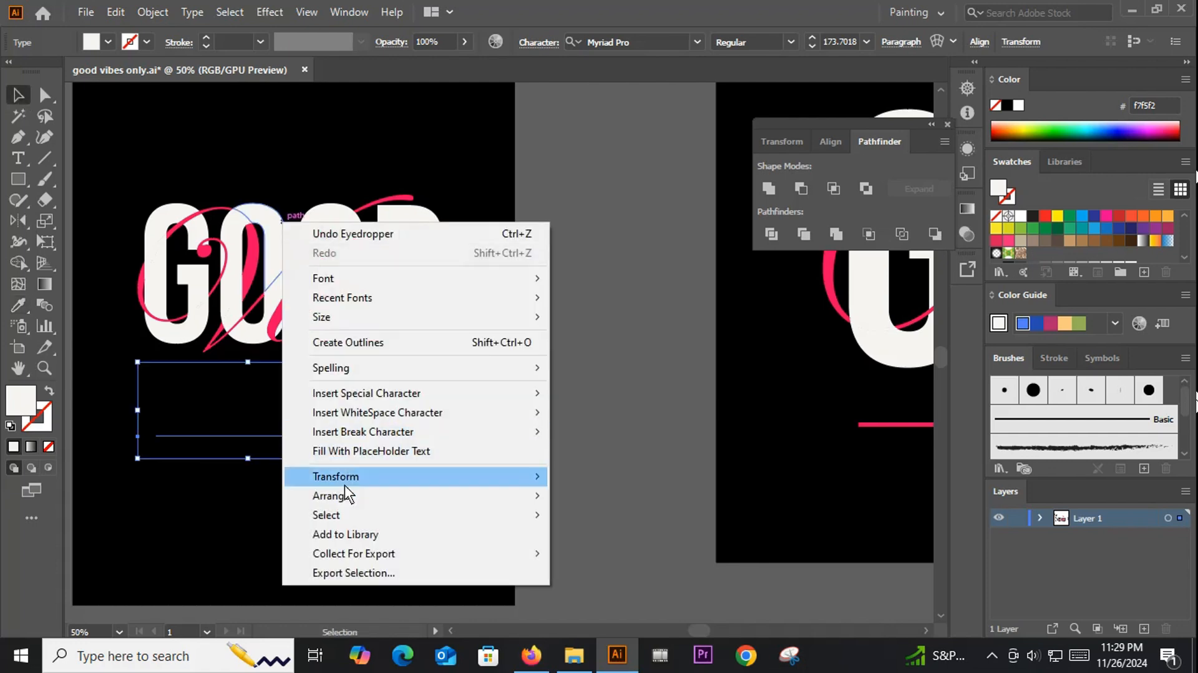
mouse_move(350, 496)
click(669, 494)
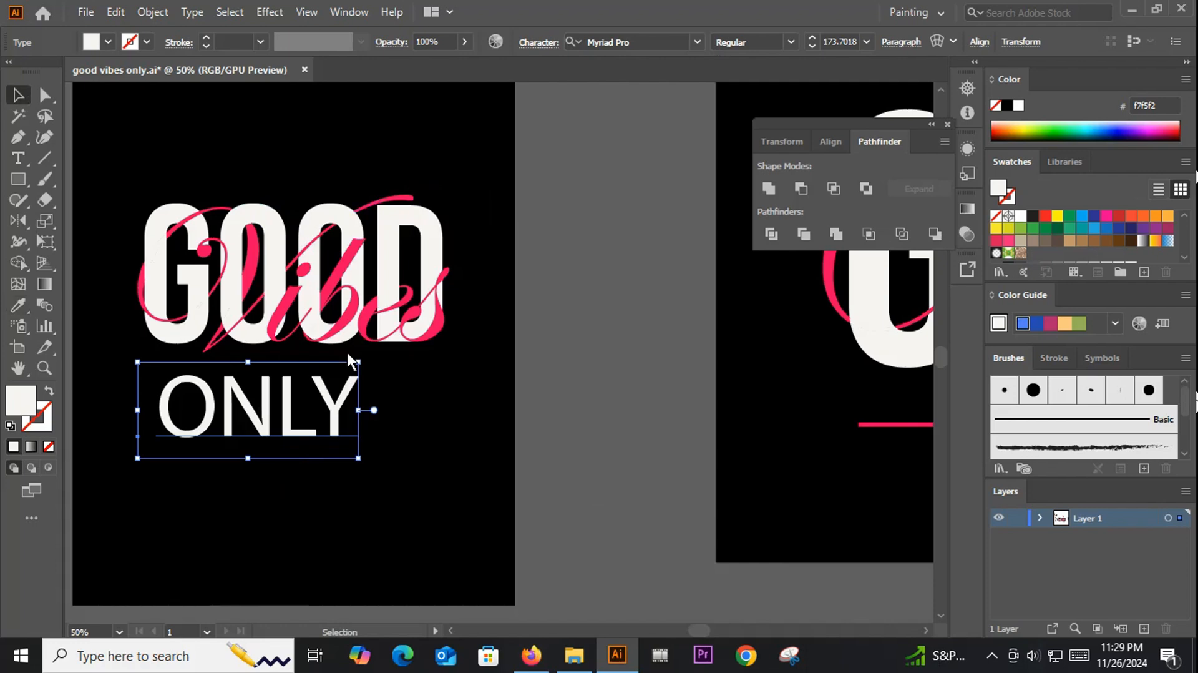
mouse_move(359, 361)
mouse_down()
mouse_move(286, 438)
mouse_move(279, 372)
mouse_move(294, 370)
mouse_up()
click(287, 439)
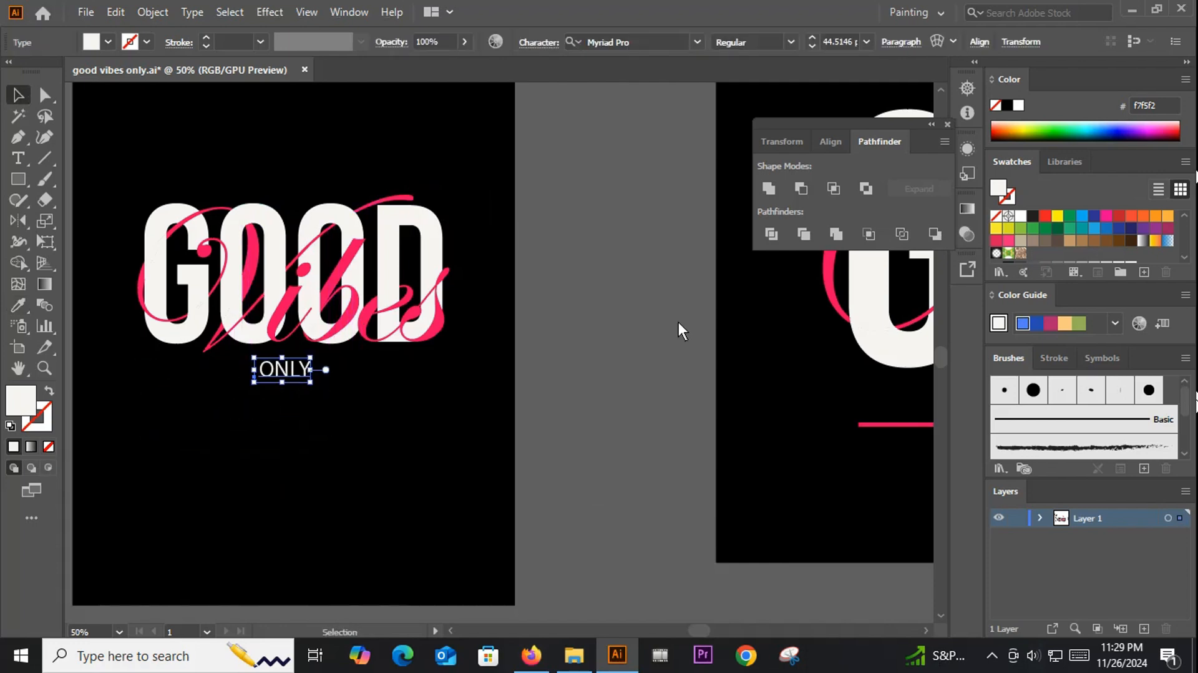
Step: Set the tracking of the ONLY text to 500
click(548, 41)
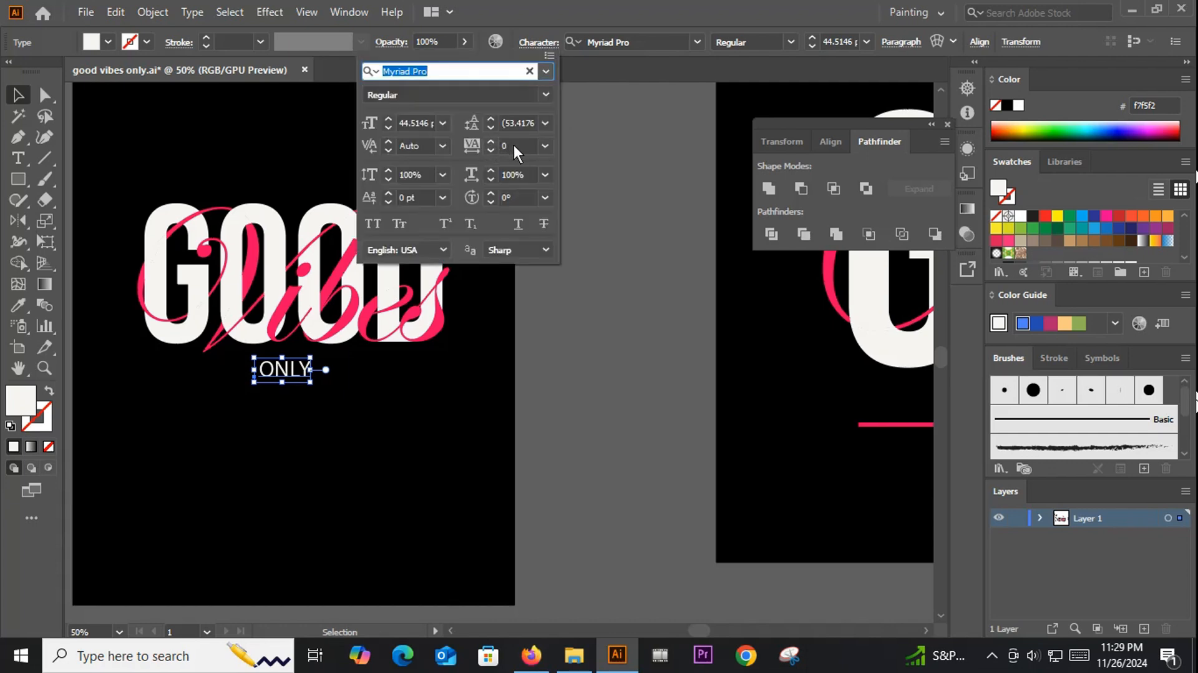
click(515, 146)
text(500)
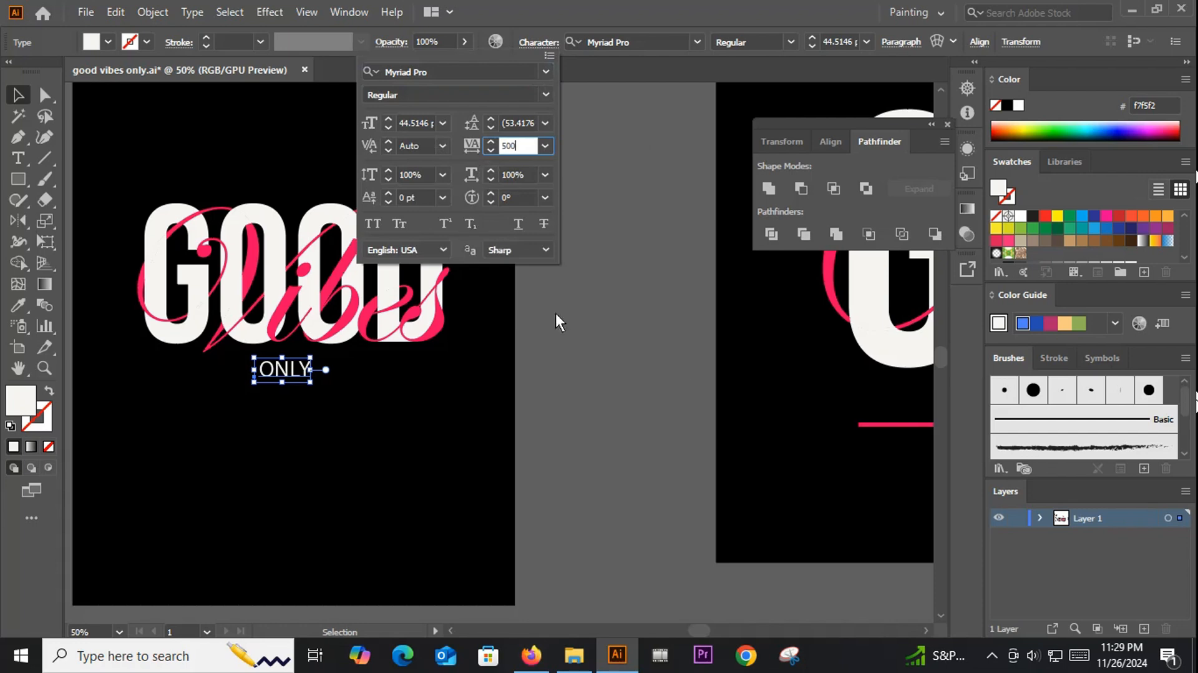
click(634, 378)
click(337, 460)
scroll(462, 431, left, 3)
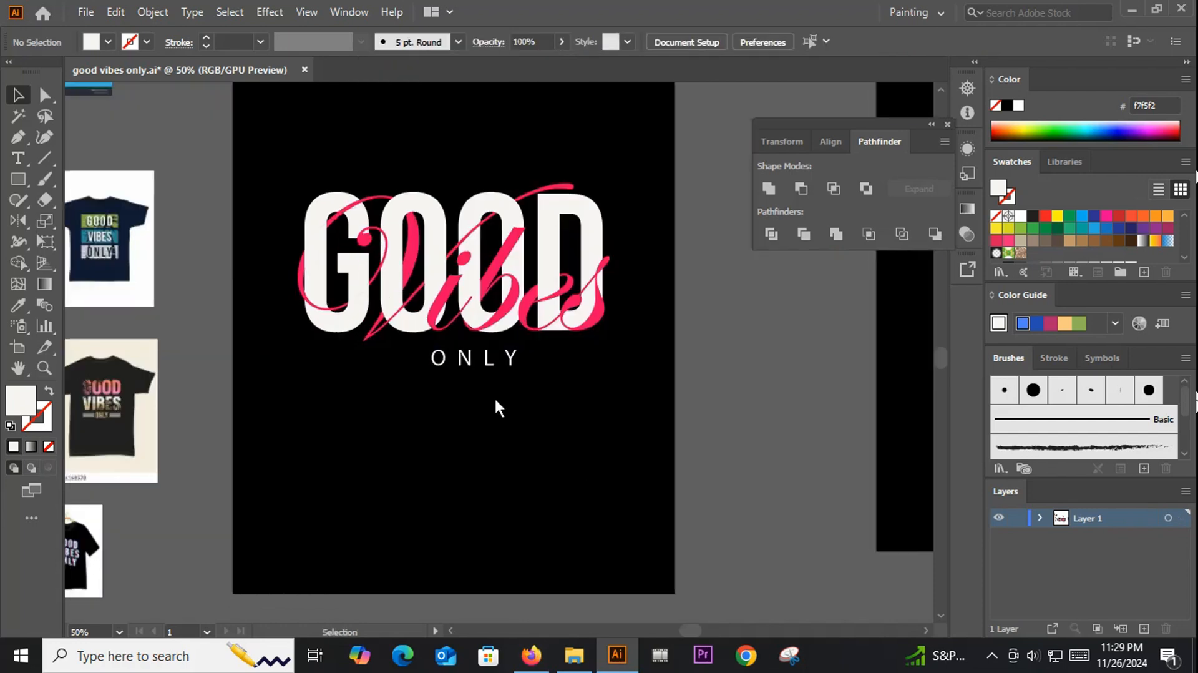
Step: Move the ONLY text slightly left beneath the GOOD Vibes lettering
scroll(462, 375, up, 2)
drag(458, 366, 437, 381)
scroll(435, 399, down, 1)
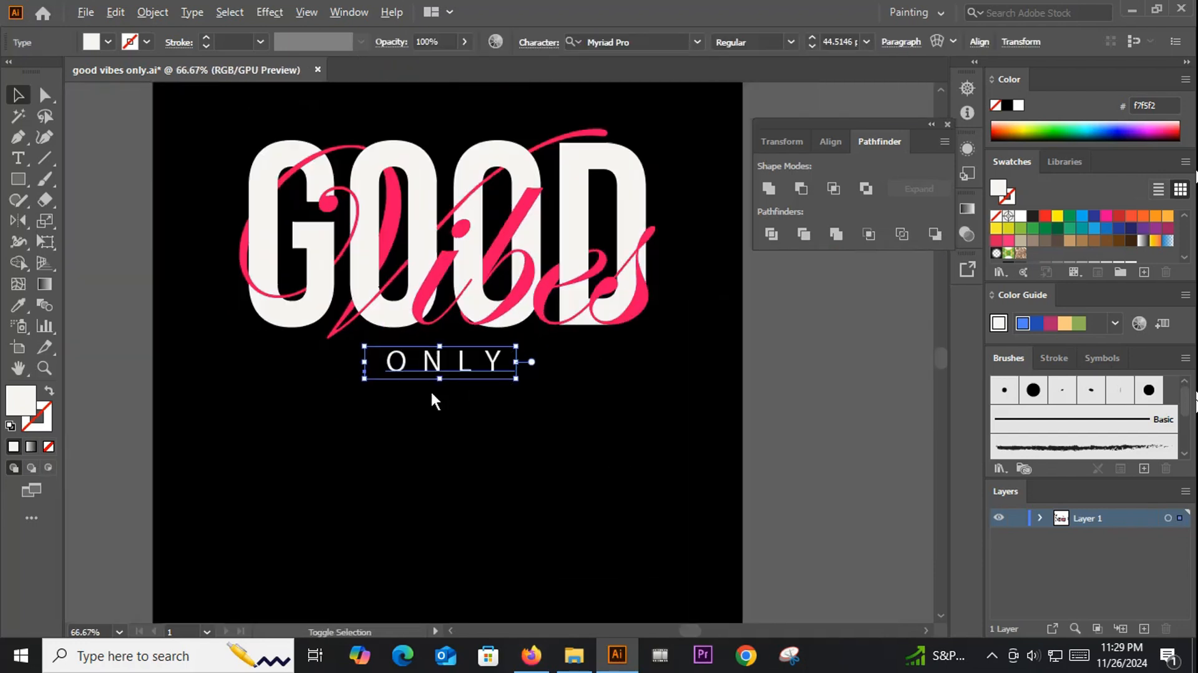
scroll(435, 399, down, 1)
scroll(653, 278, right, 2)
scroll(551, 308, left, 1)
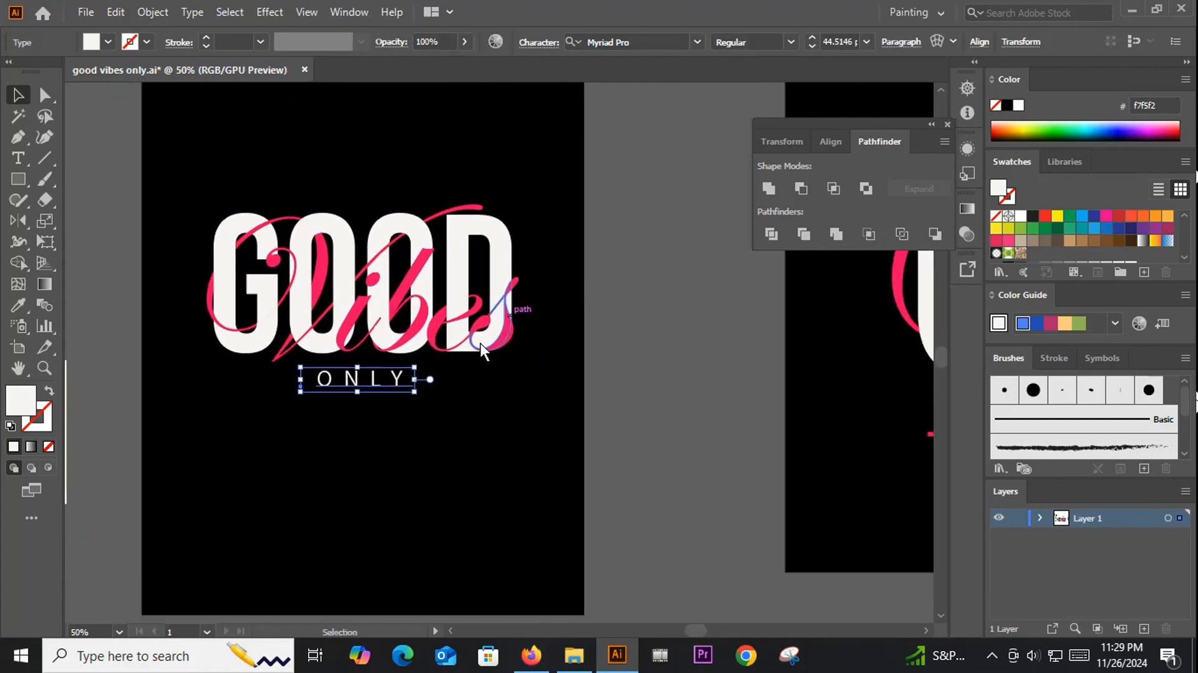
Step: Convert the ONLY text to outlines and align it horizontally to the center of the artboard
scroll(377, 410, up, 2)
right_click(354, 354)
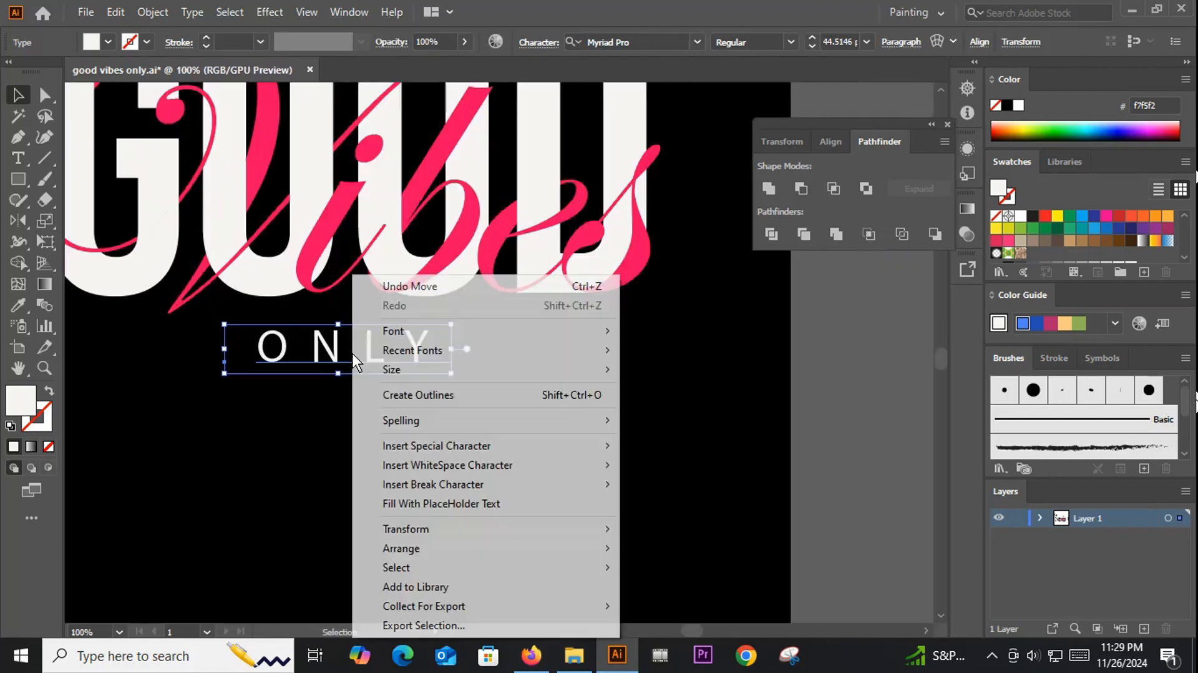
click(412, 394)
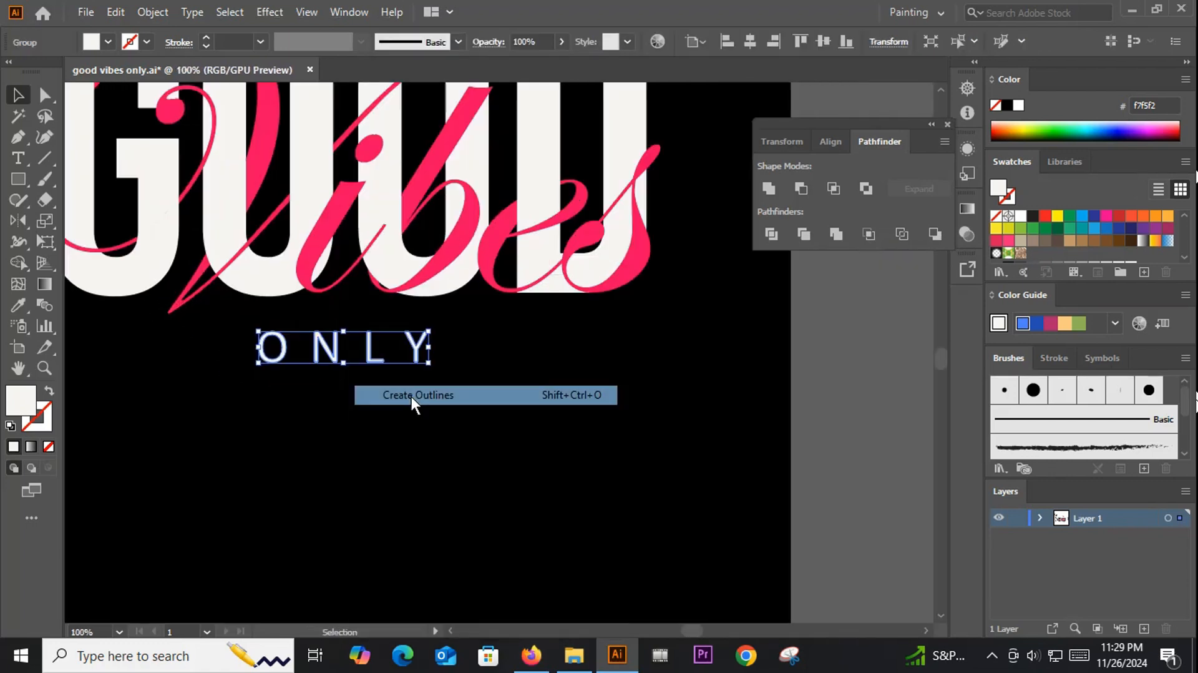
click(750, 40)
click(651, 342)
scroll(625, 369, down, 2)
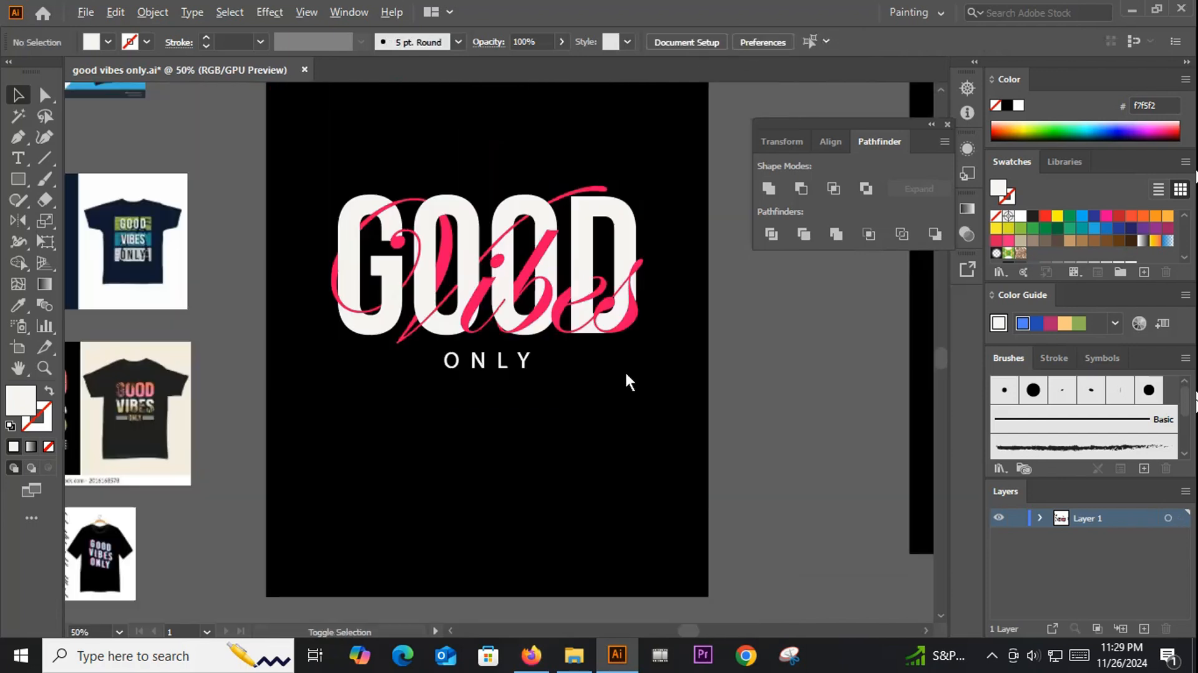
Step: Show the rulers and place vertical guides at the left and right outer edges of the Vibes script
key(ctrl+r)
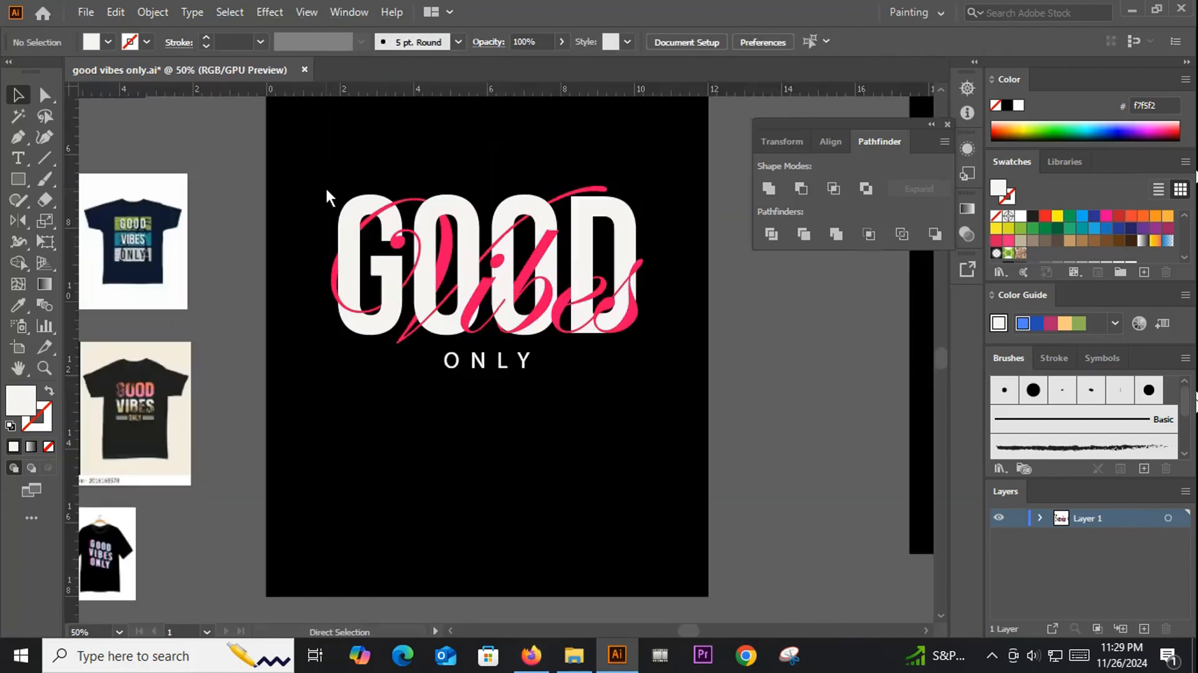
drag(77, 435, 649, 462)
click(713, 470)
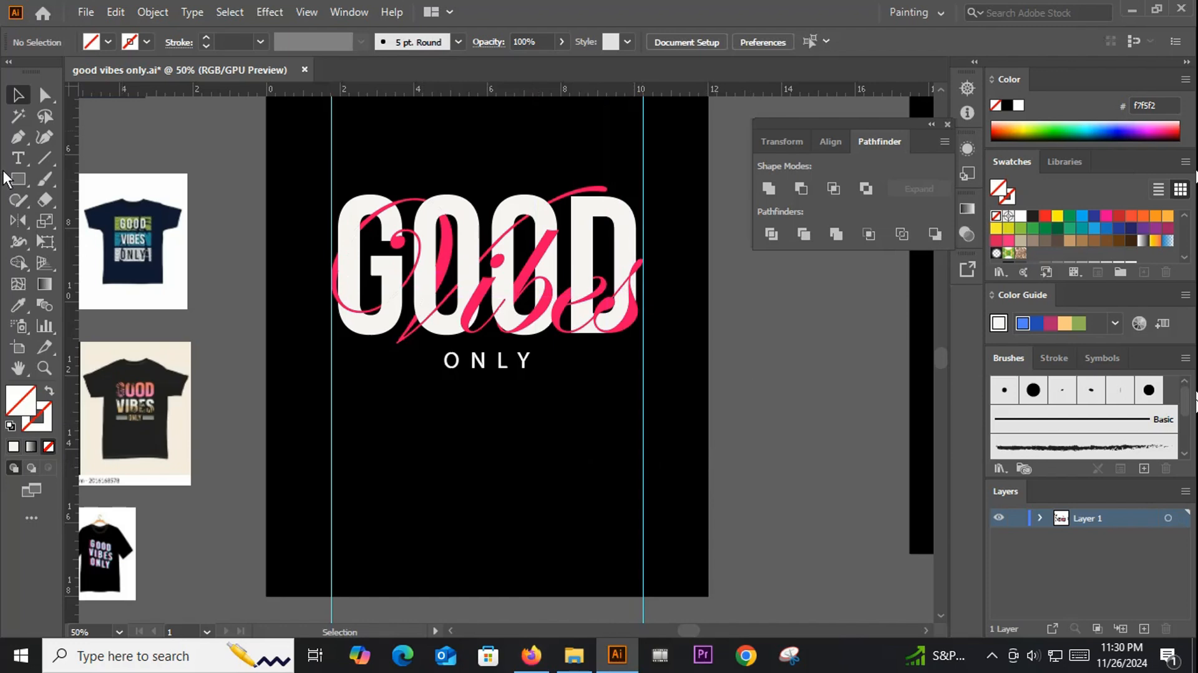
Step: Draw a horizontal line from near the left guide to just before the O of ONLY with a 4 pt stroke
click(44, 158)
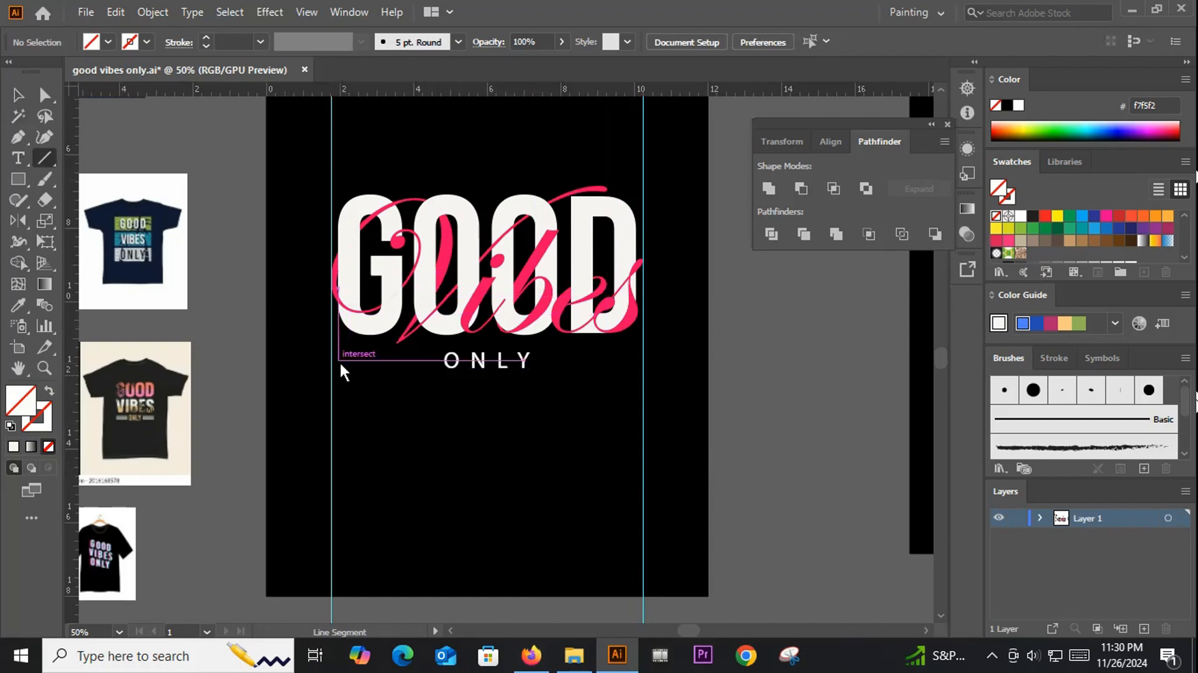
click(48, 163)
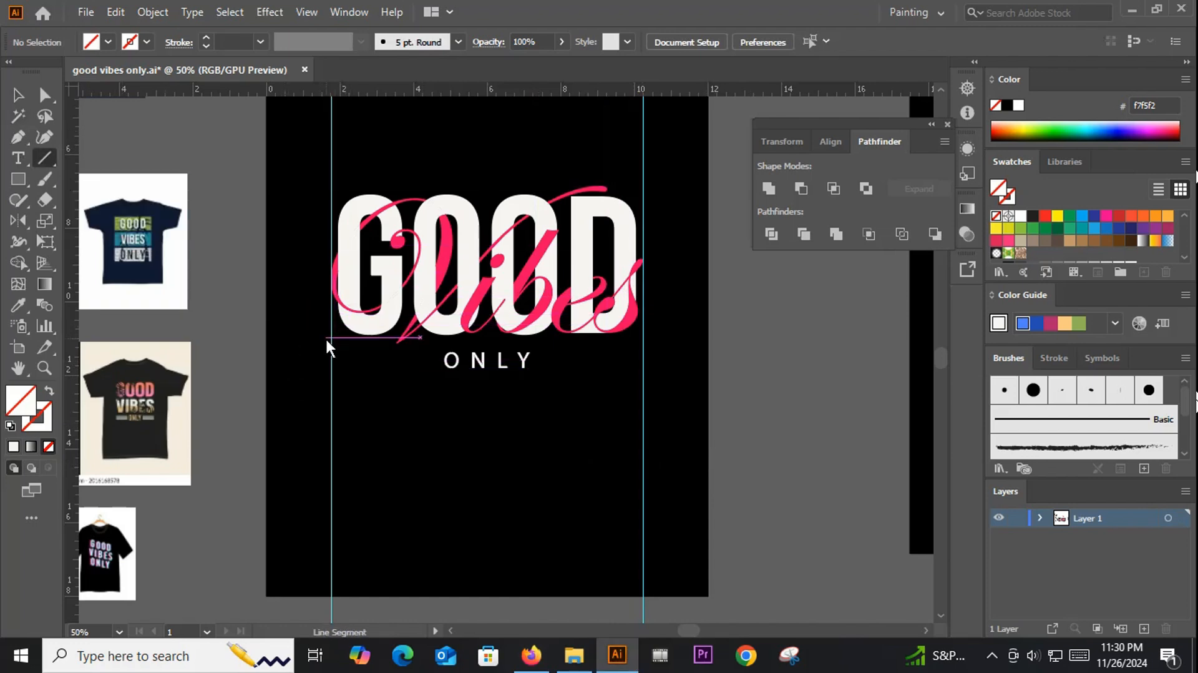
drag(336, 361, 437, 379)
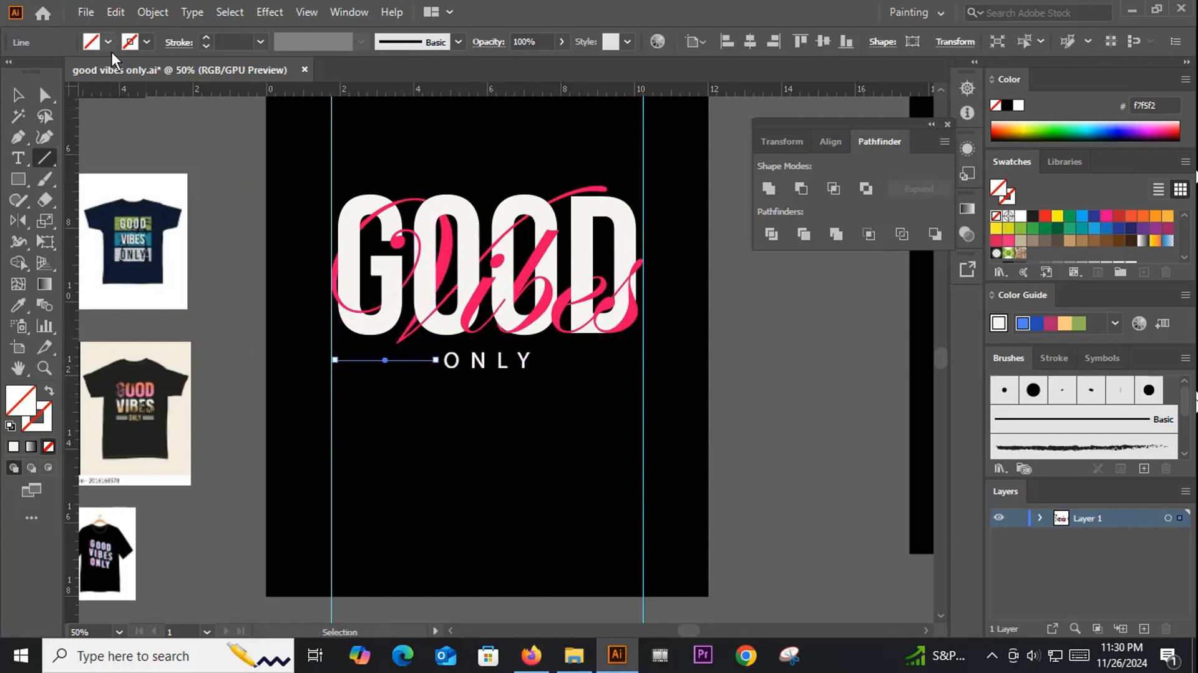
click(26, 97)
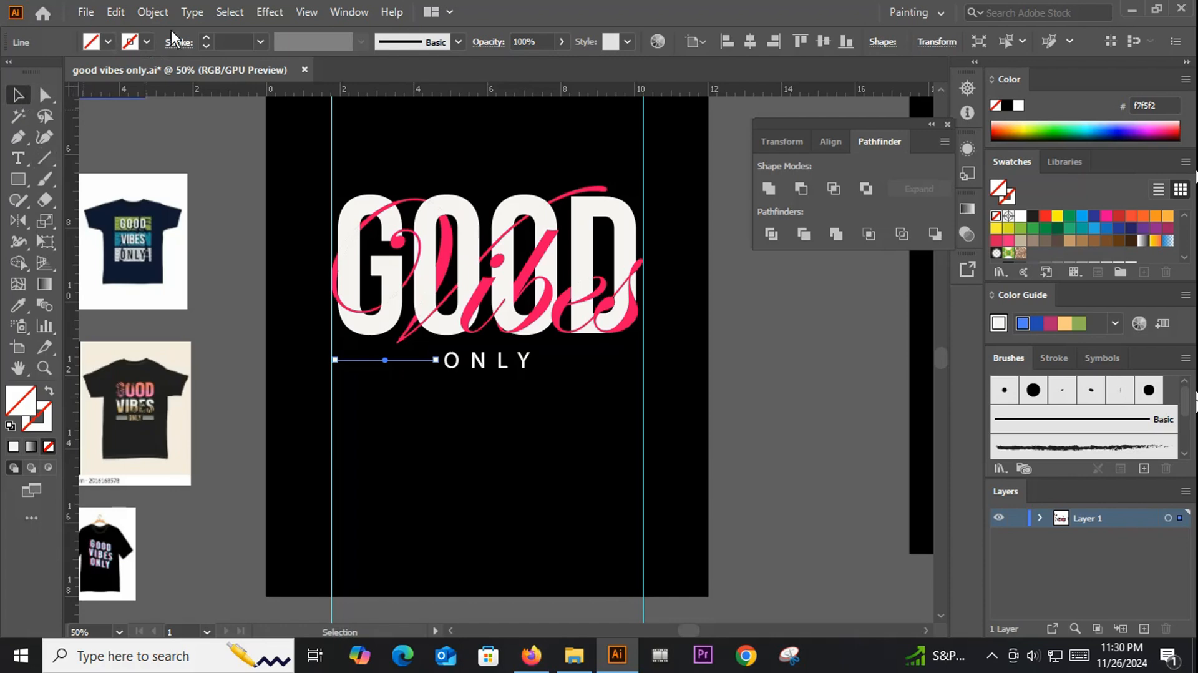
click(205, 39)
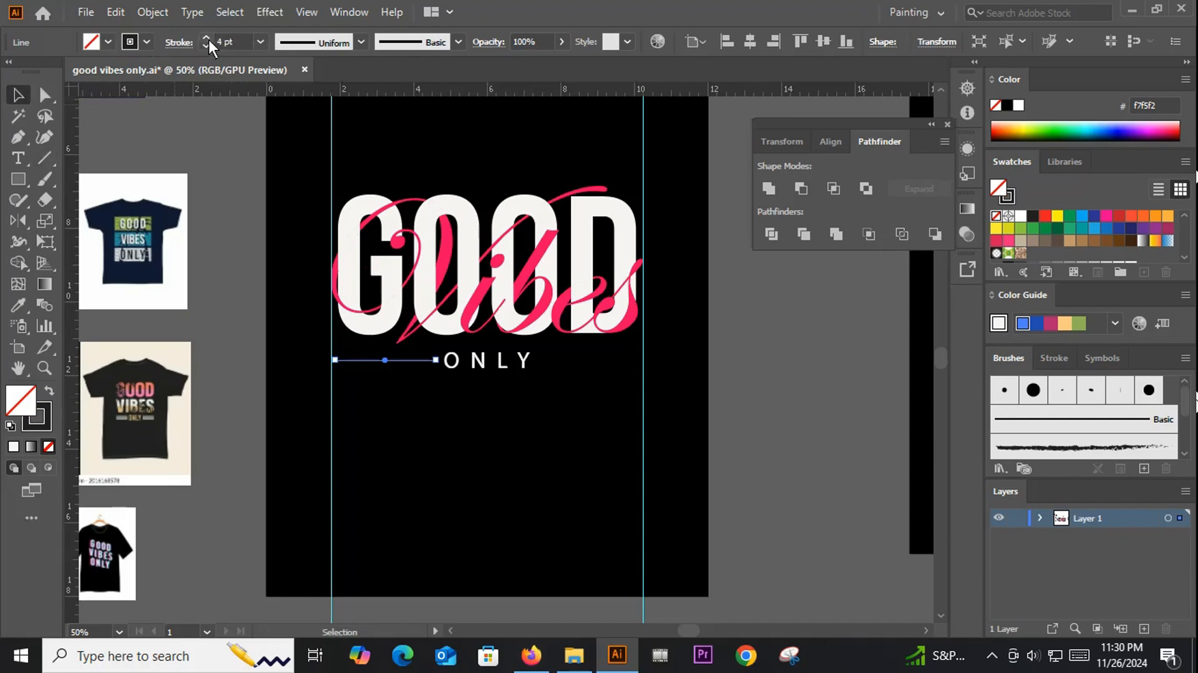
scroll(315, 315, up, 4)
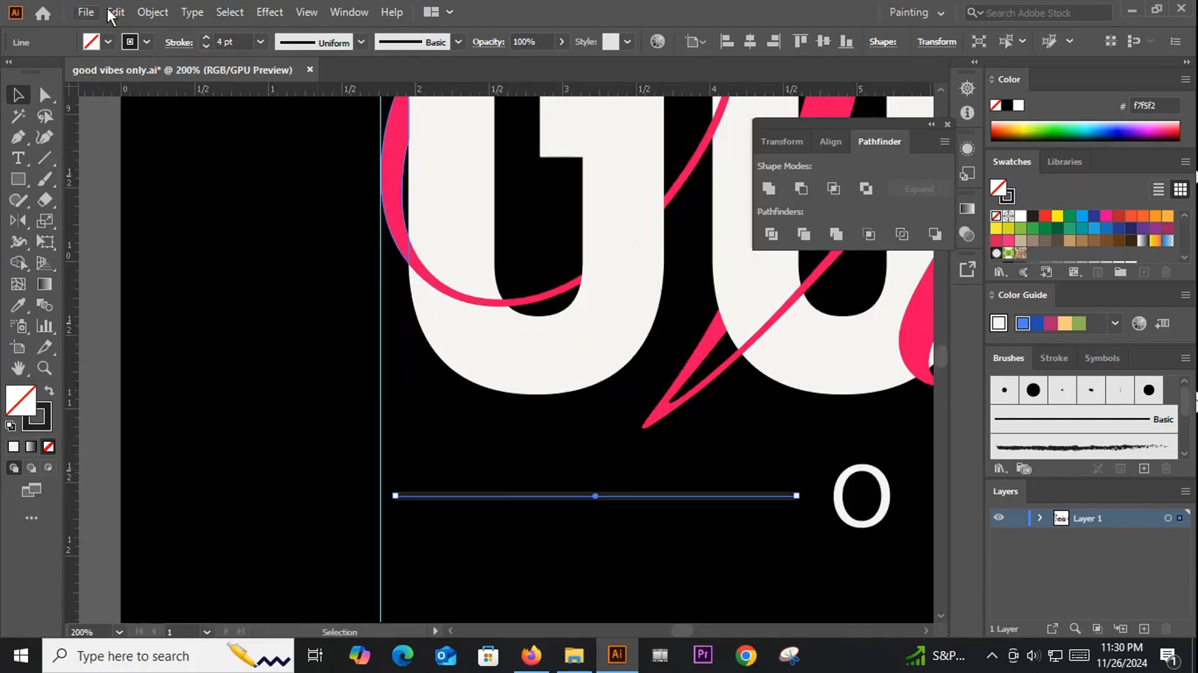
Step: Expand the line's fill and stroke into a shape and place its outer end against the left guide
click(163, 13)
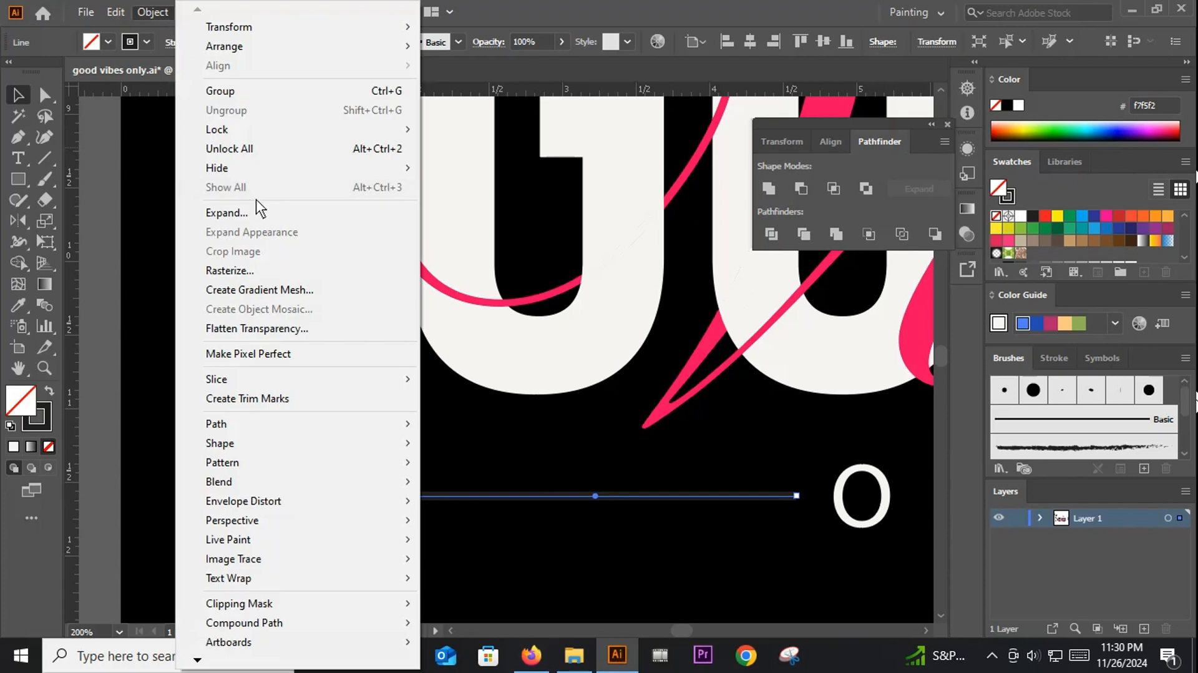
click(248, 208)
click(555, 429)
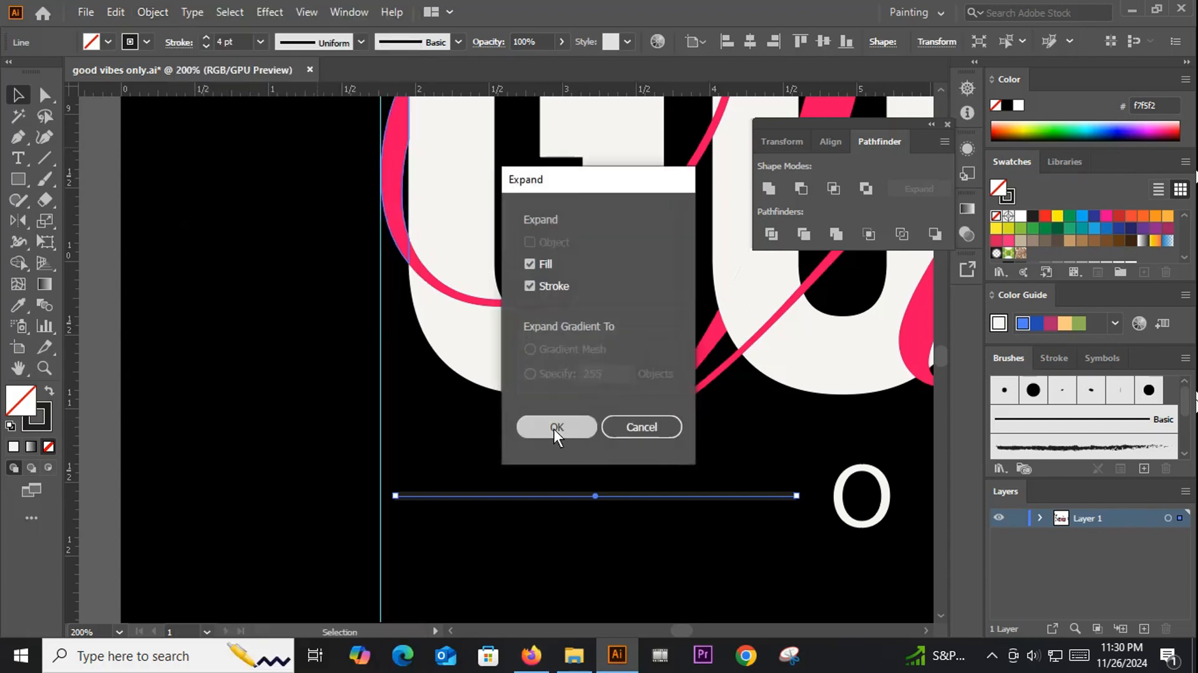
scroll(431, 554, up, 2)
drag(369, 431, 338, 440)
scroll(331, 454, down, 5)
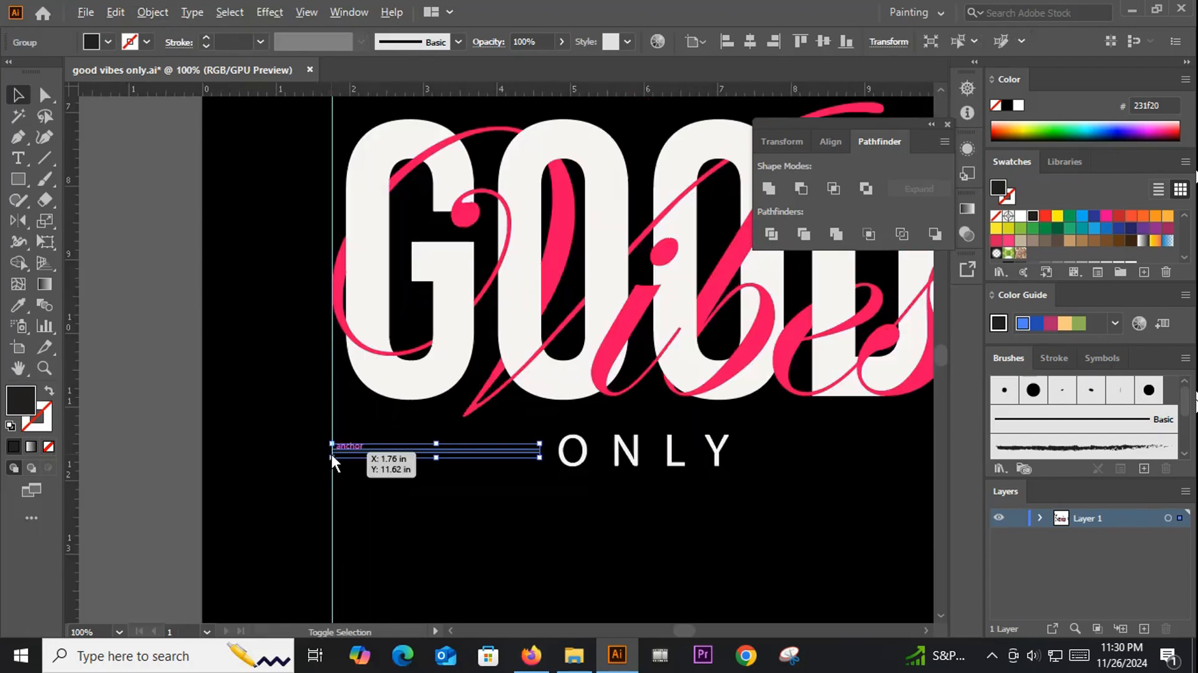
Step: Recolor the expanded line with the pink sampled from the Vibes script, and deselect it
key(i)
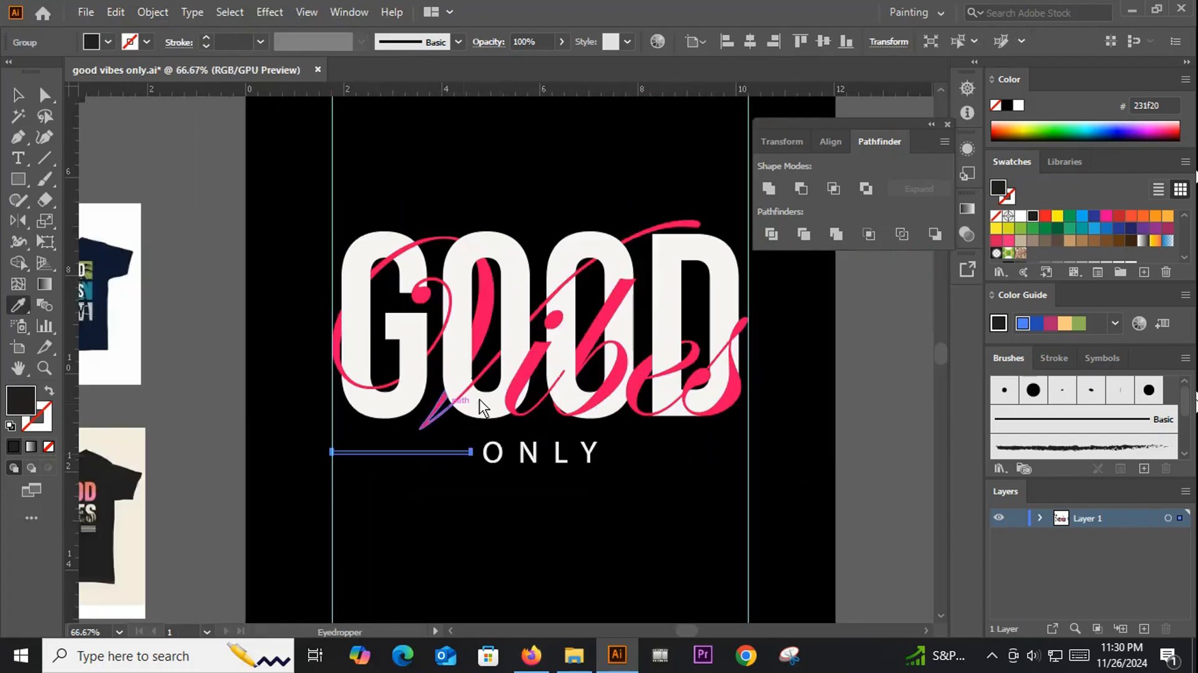
click(482, 309)
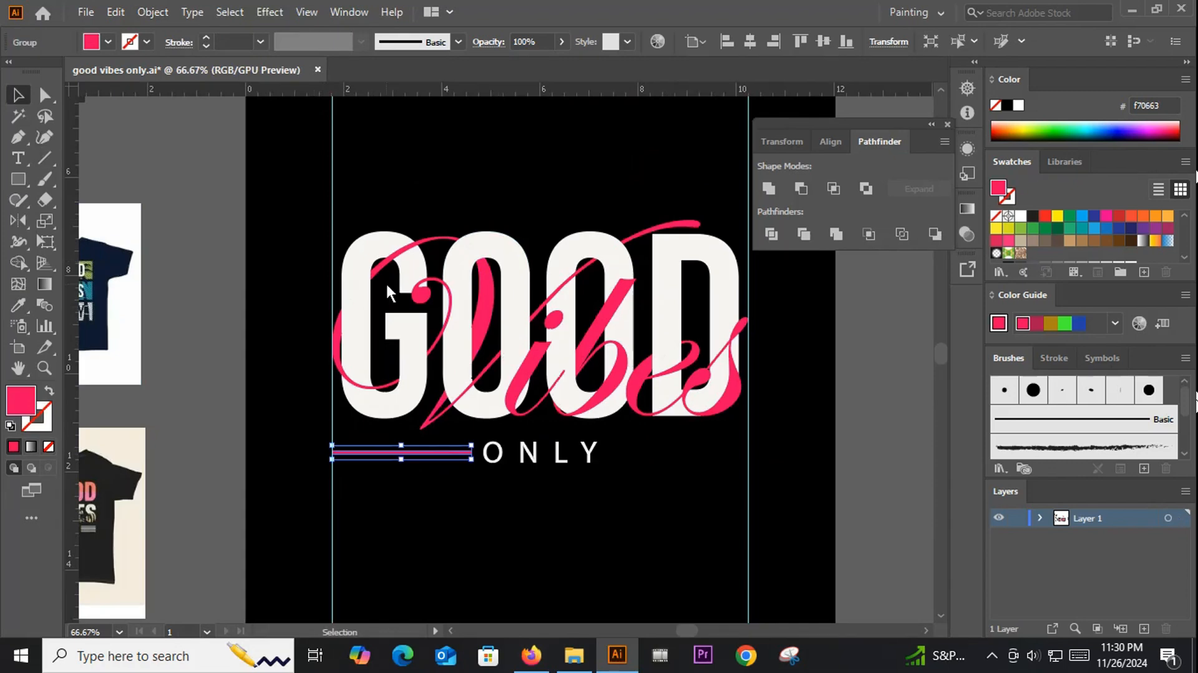
click(455, 495)
key(ctrl+minus)
key(ctrl+minus)
drag(455, 495, 291, 470)
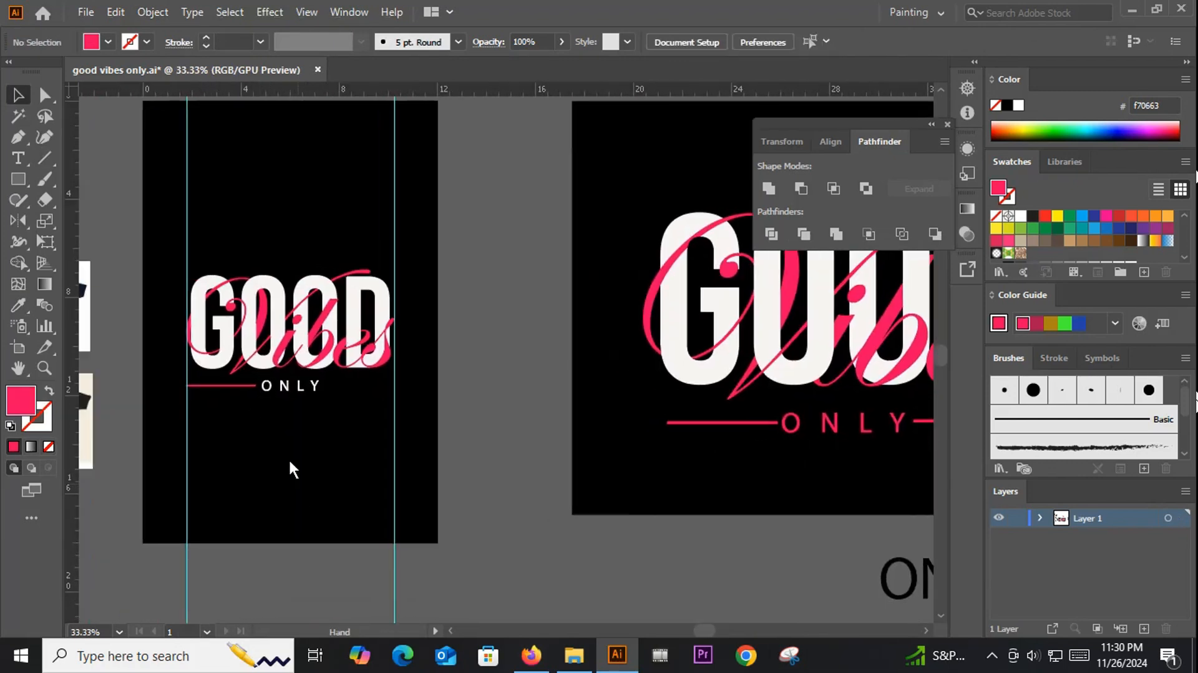
Step: Duplicate the pink line to the right of ONLY and align its outer end with the right guide
scroll(237, 406, up, 1)
scroll(238, 406, down, 1)
scroll(245, 406, up, 1)
drag(248, 382, 454, 389)
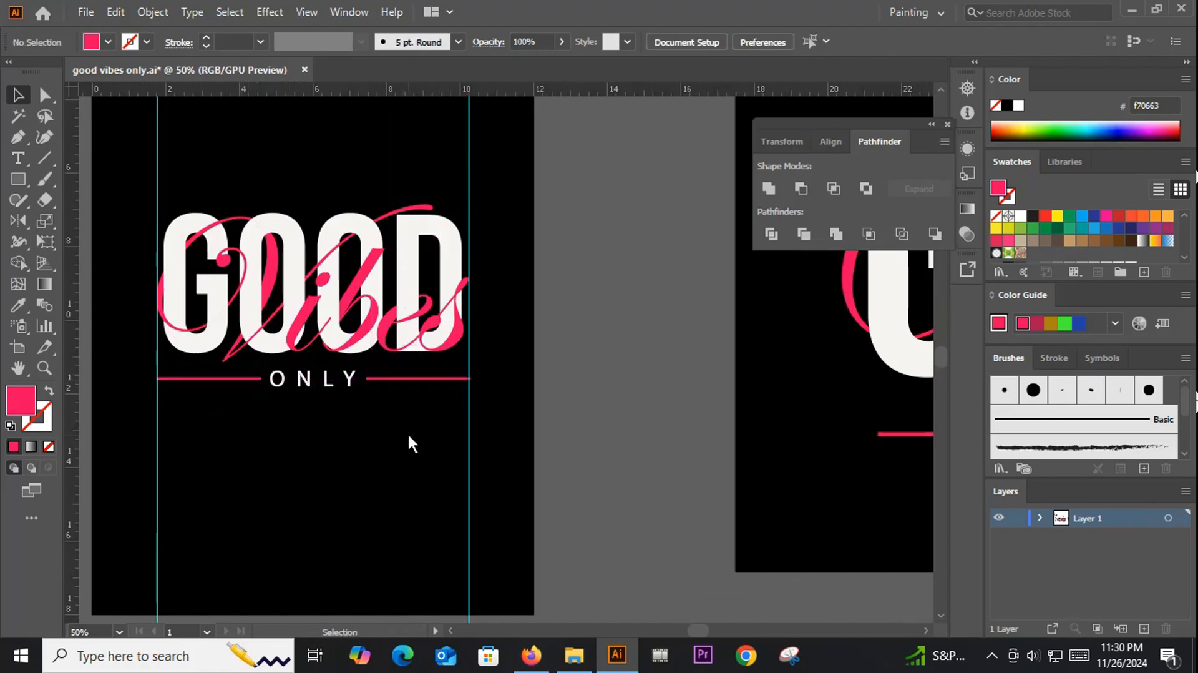
scroll(410, 412, up, 4)
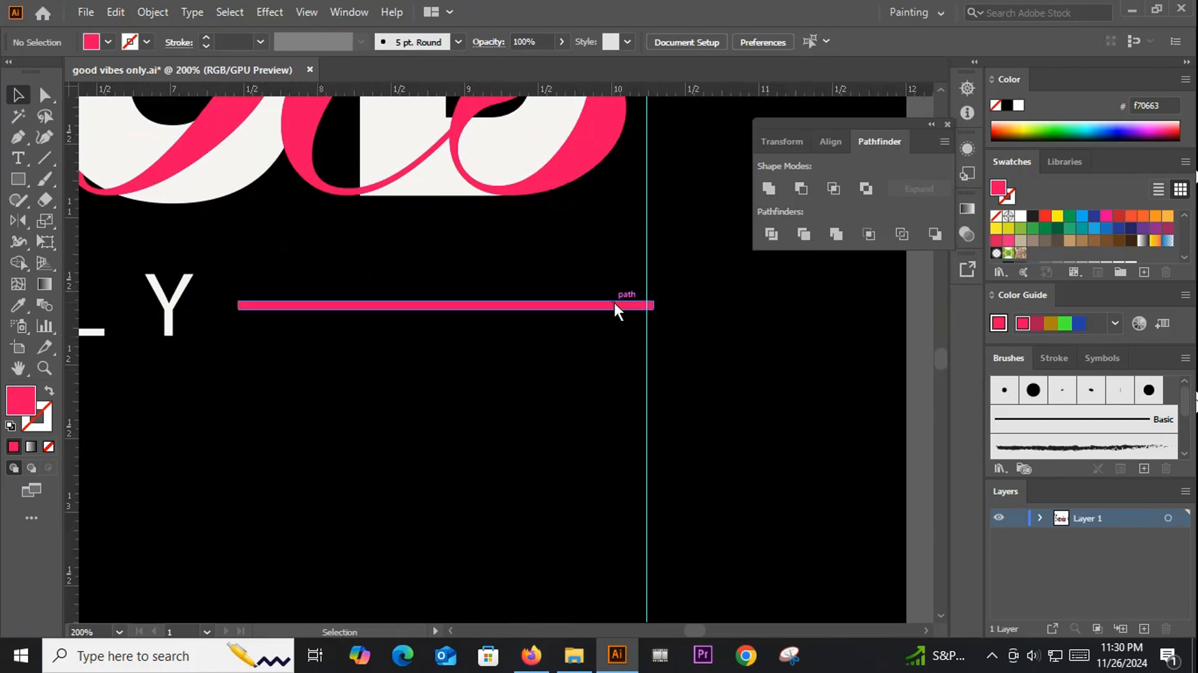
drag(616, 307, 580, 329)
scroll(593, 412, down, 2)
scroll(509, 445, down, 1)
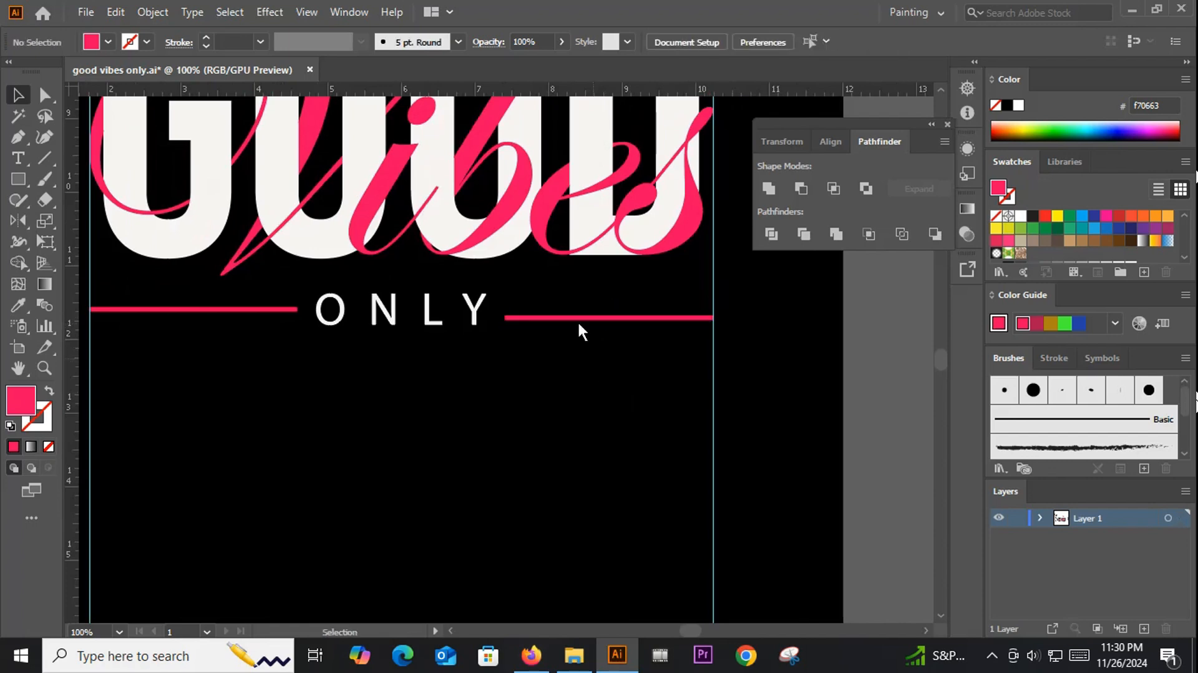
Step: Place a horizontal guide along the lower edge of the pink line left of ONLY
drag(483, 303, 486, 314)
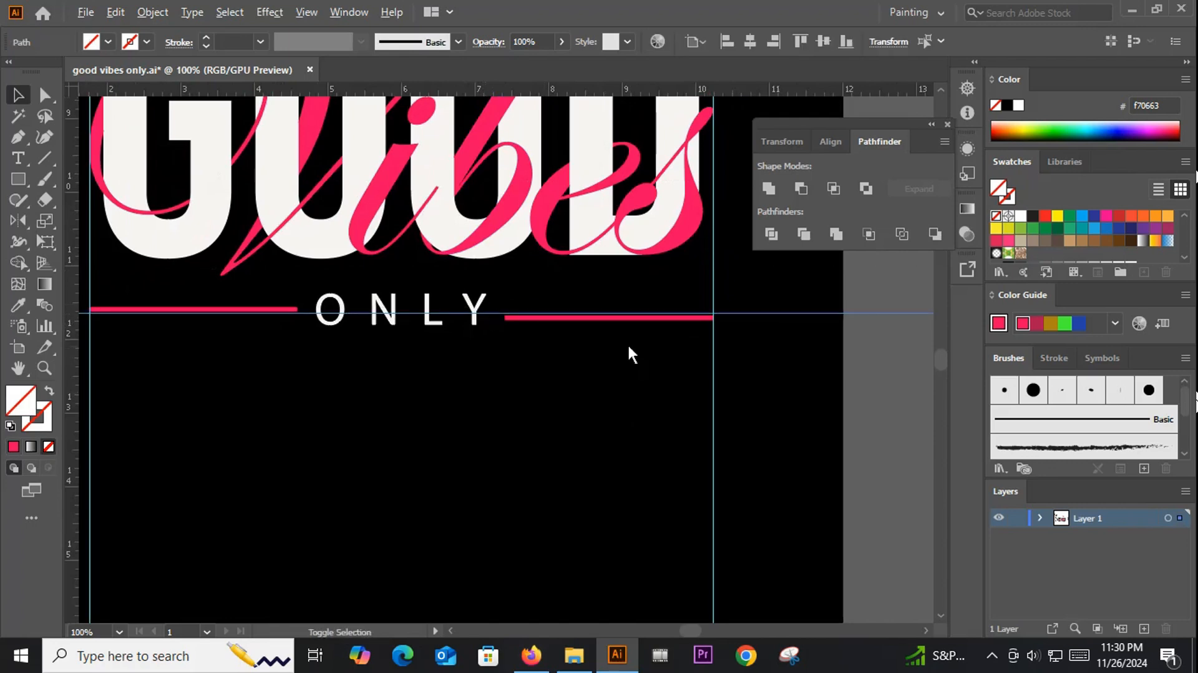
key(ctrl+plus)
key(ctrl+plus)
key(ctrl+plus)
key(ctrl+plus)
key(ctrl+plus)
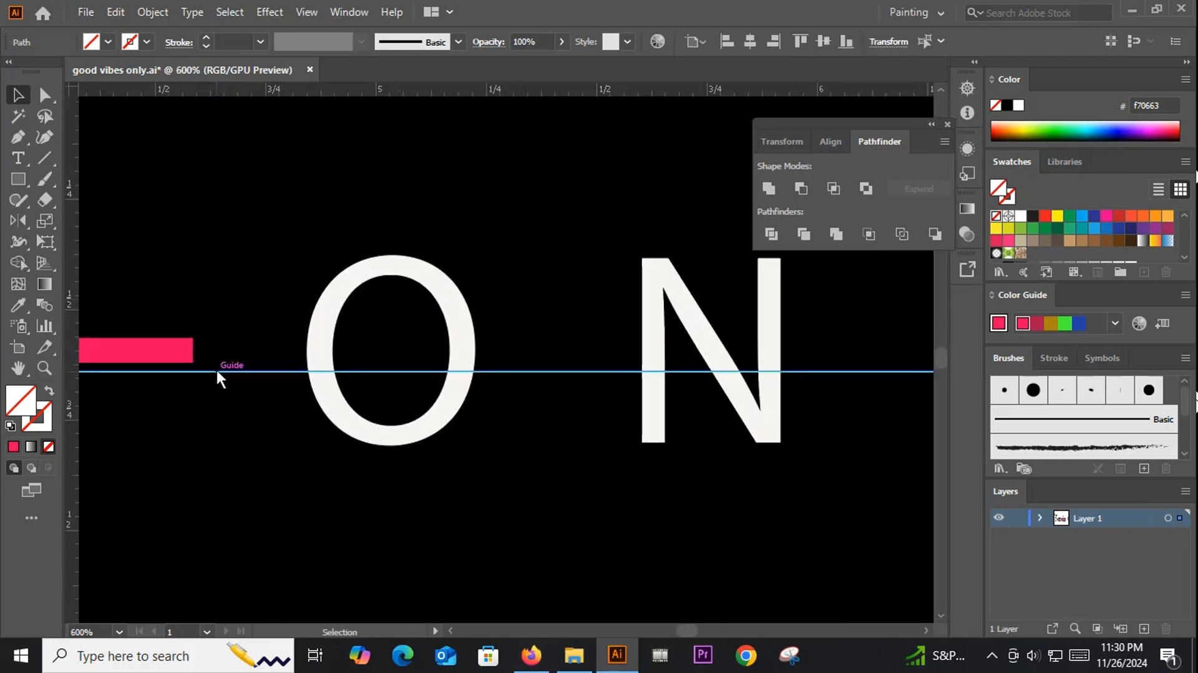
drag(216, 371, 219, 362)
Step: Move the right pink line up to the horizontal guide so it levels with the left one, and remove that guide
scroll(217, 385, down, 2)
drag(832, 537, 151, 522)
scroll(709, 353, up, 2)
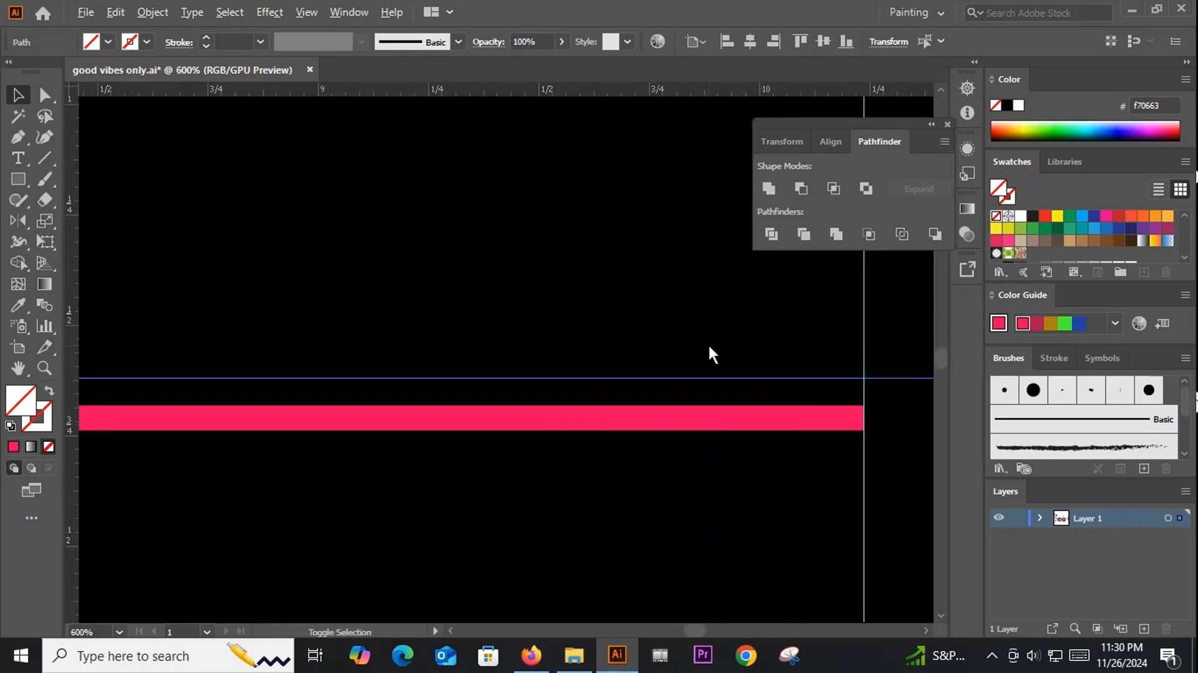
drag(789, 429, 835, 475)
scroll(768, 417, down, 4)
scroll(565, 511, down, 5)
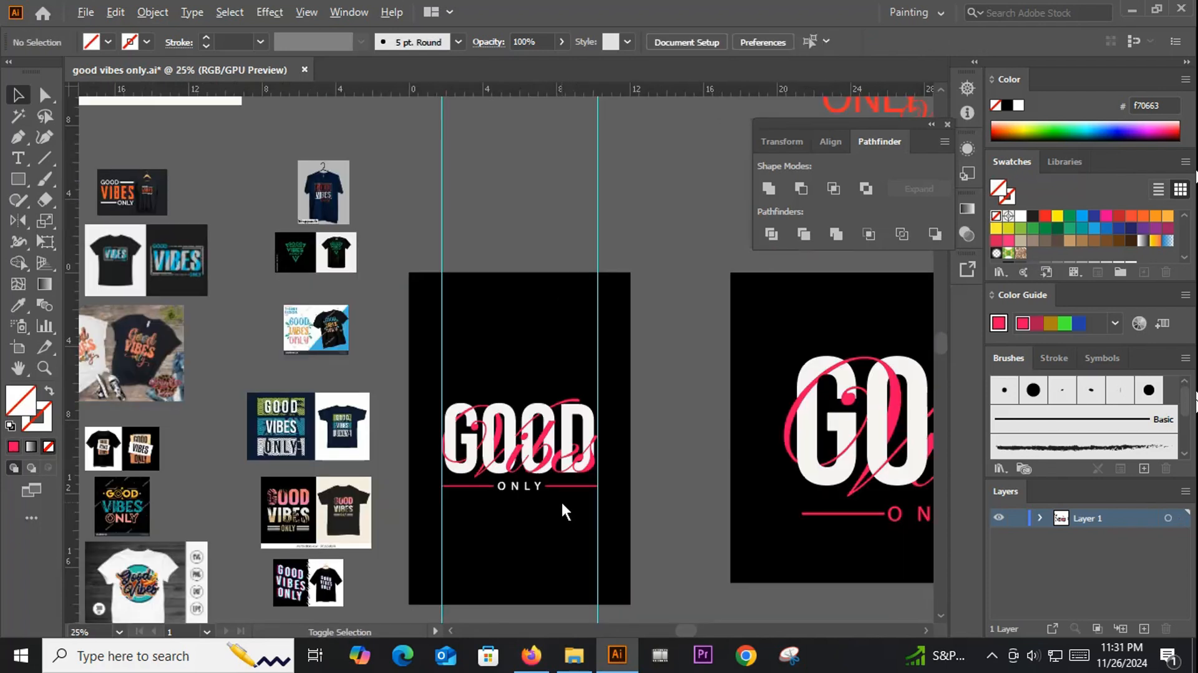
scroll(565, 511, down, 3)
scroll(565, 511, right, 2)
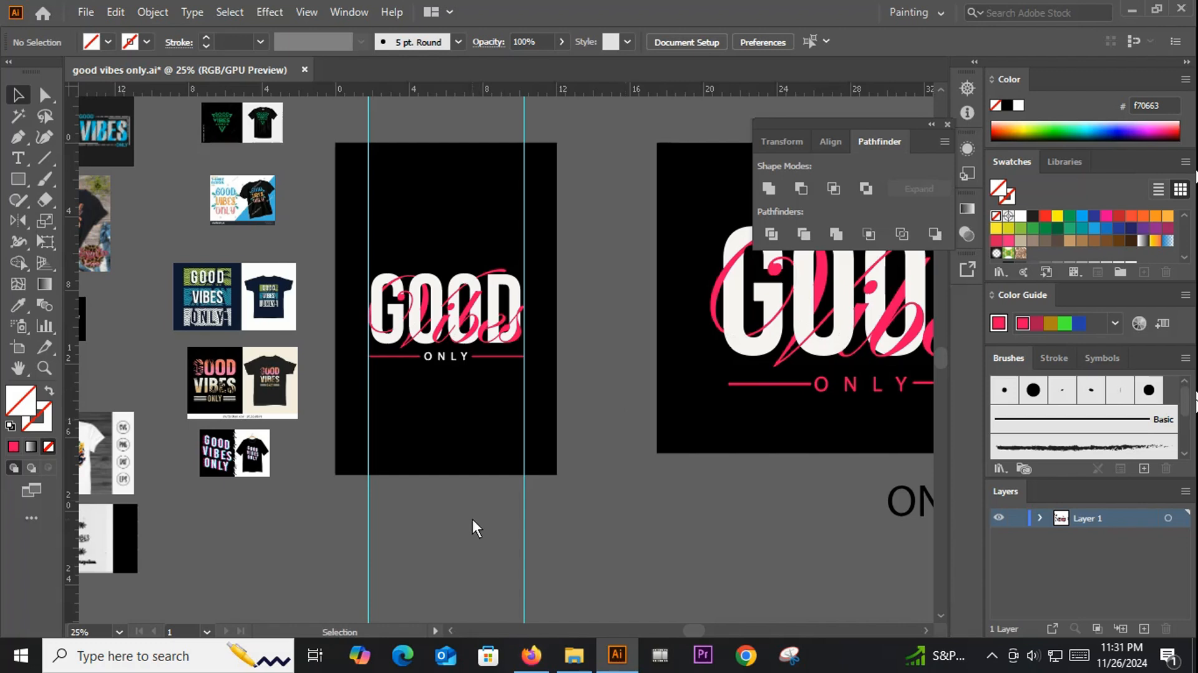
Step: Switch to Firefox and look through the Designsourcing author portfolio on Freepik
click(538, 667)
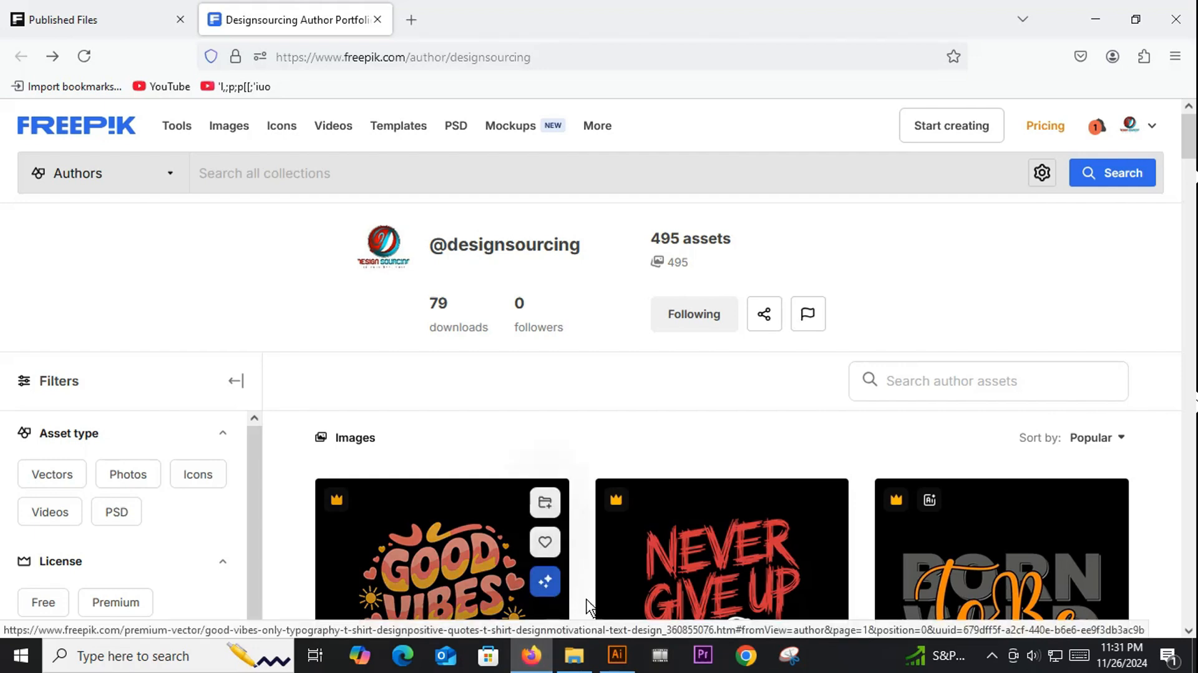
mouse_move(881, 479)
scroll(881, 478, down, 3)
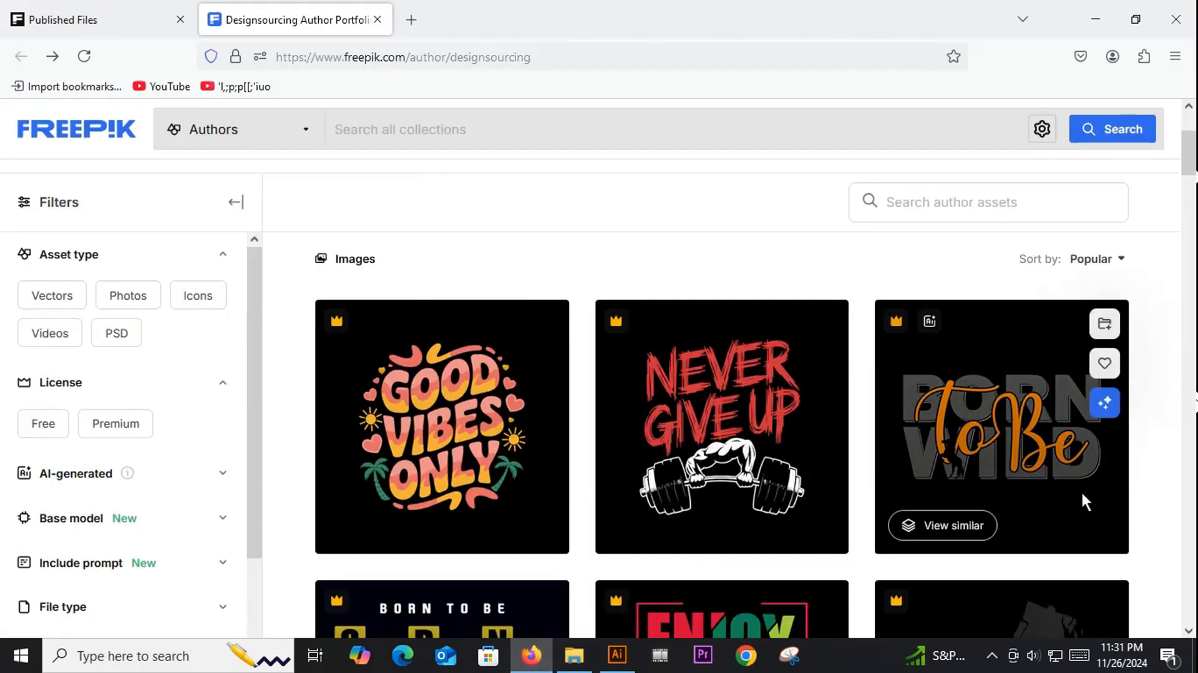